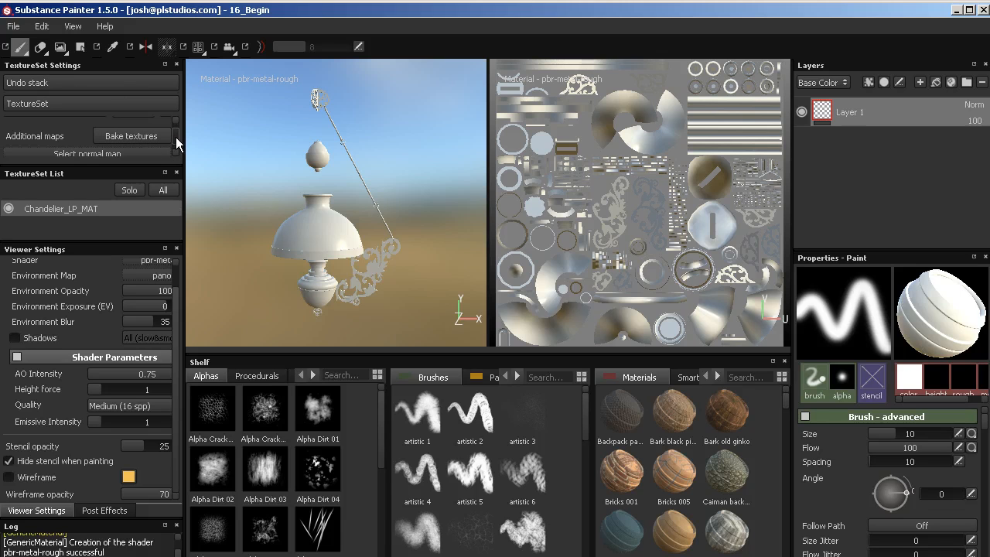
Set the texture bake output size to 4096x4096 and load chandelier_hp.FBX as the high definition mesh.
left_click(136, 135)
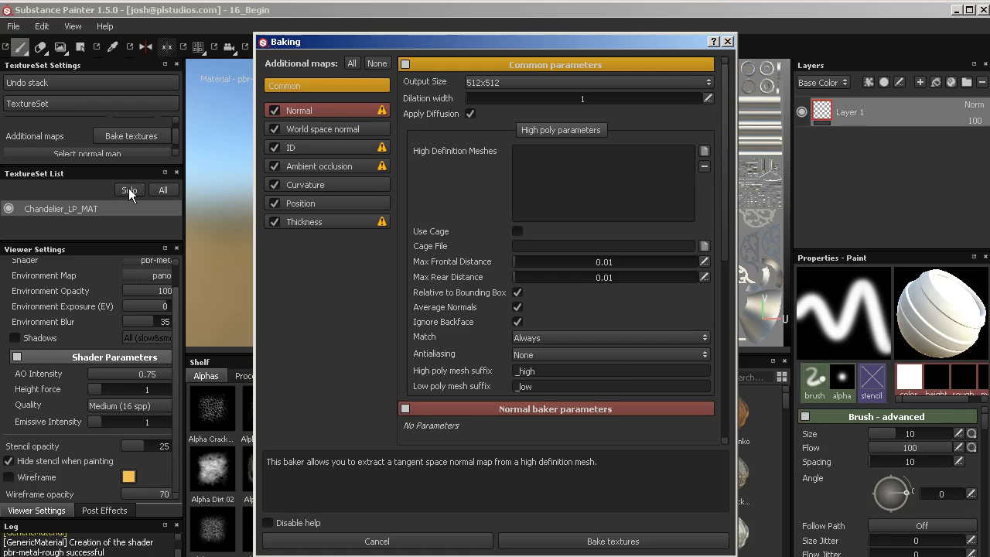
left_click(558, 82)
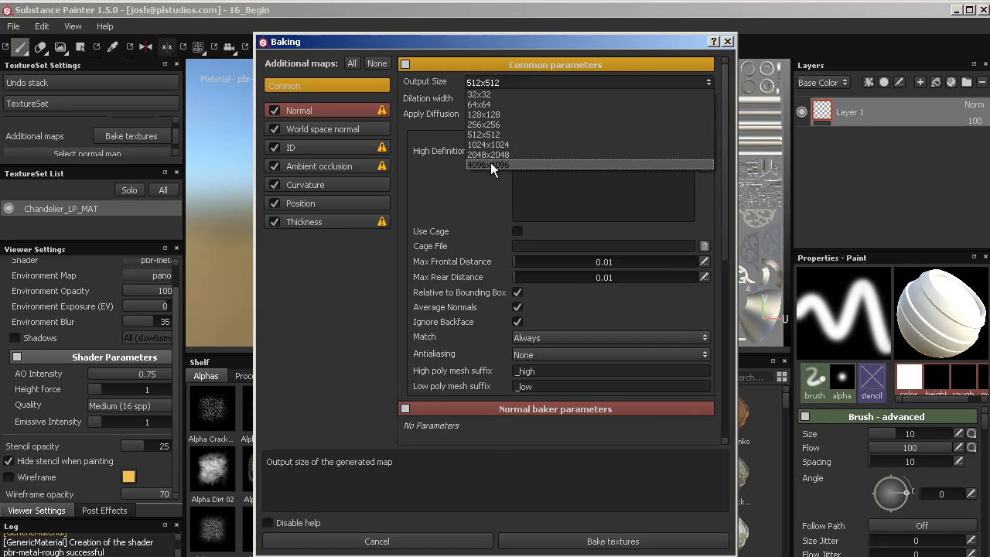
left_click(488, 164)
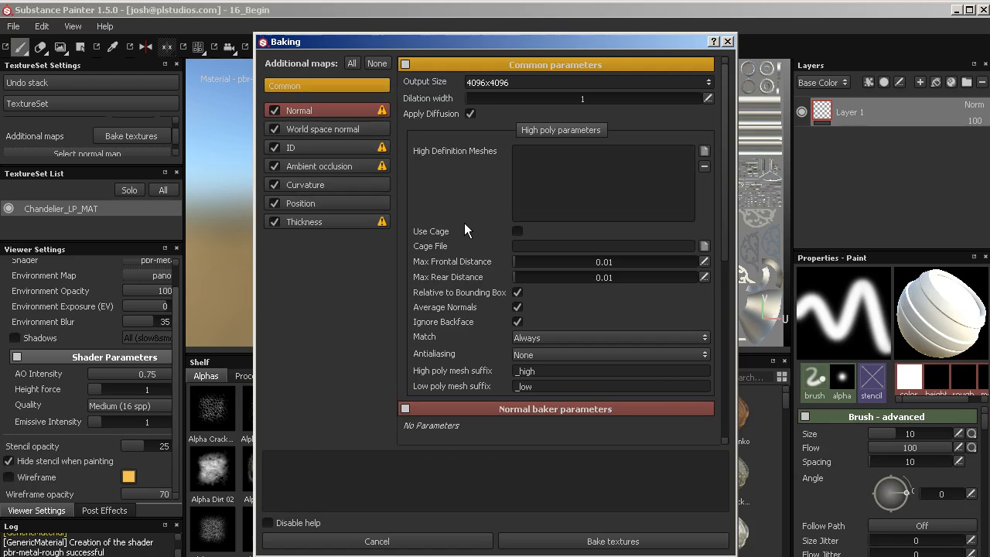
left_click(704, 154)
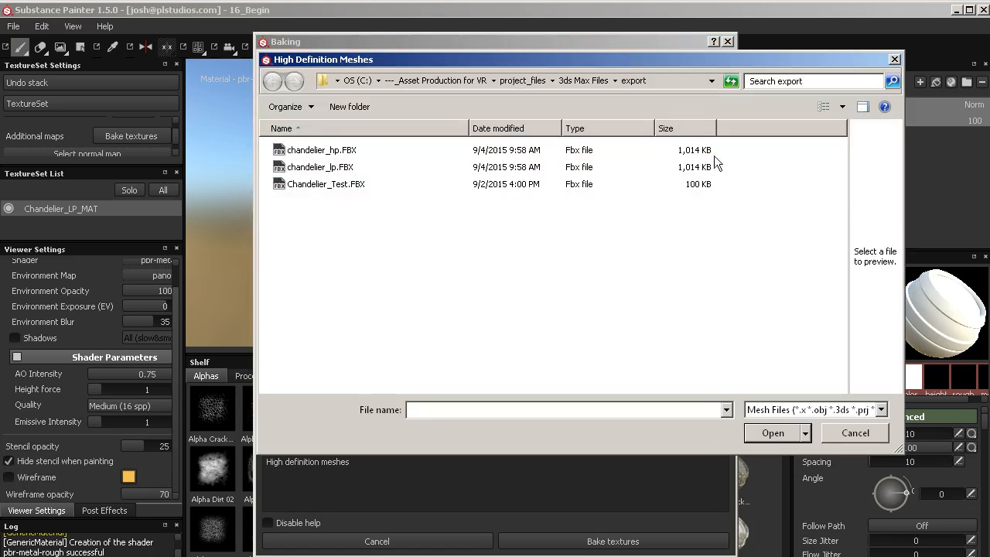
left_click(319, 151)
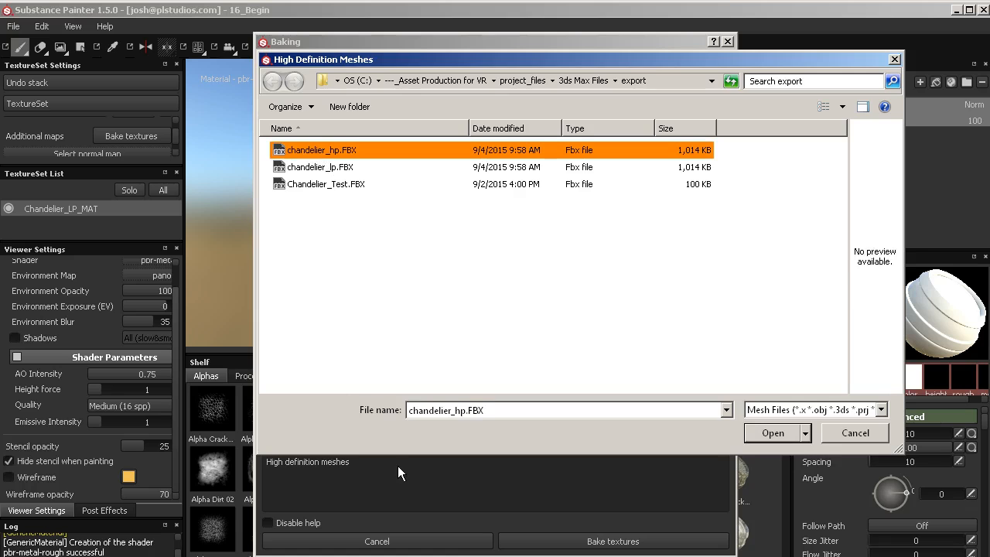
left_click(773, 433)
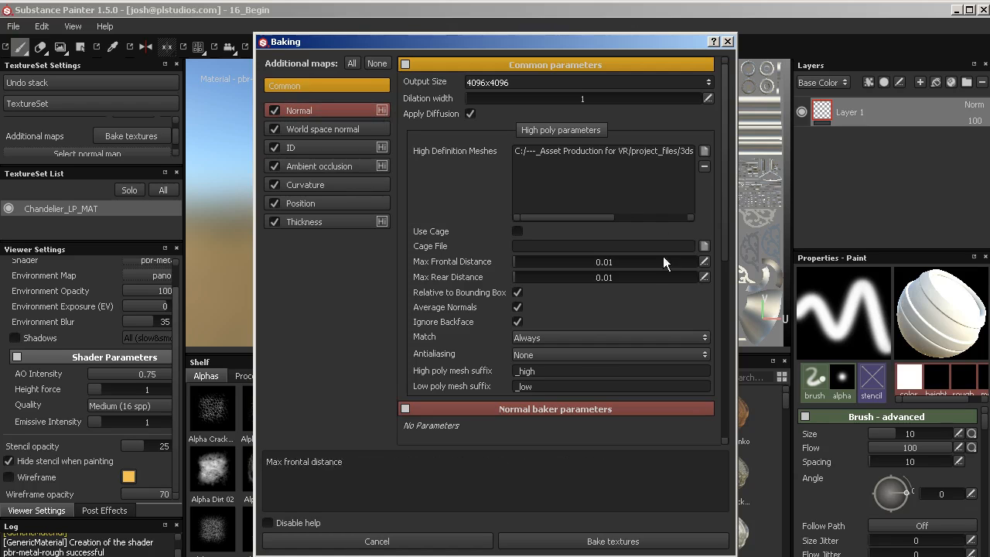
Set the antialiasing for the bake to Subsampling 8x8.
mouse_move(723, 172)
left_mouse_down()
mouse_move(724, 198)
mouse_move(725, 163)
left_mouse_up()
left_click(544, 356)
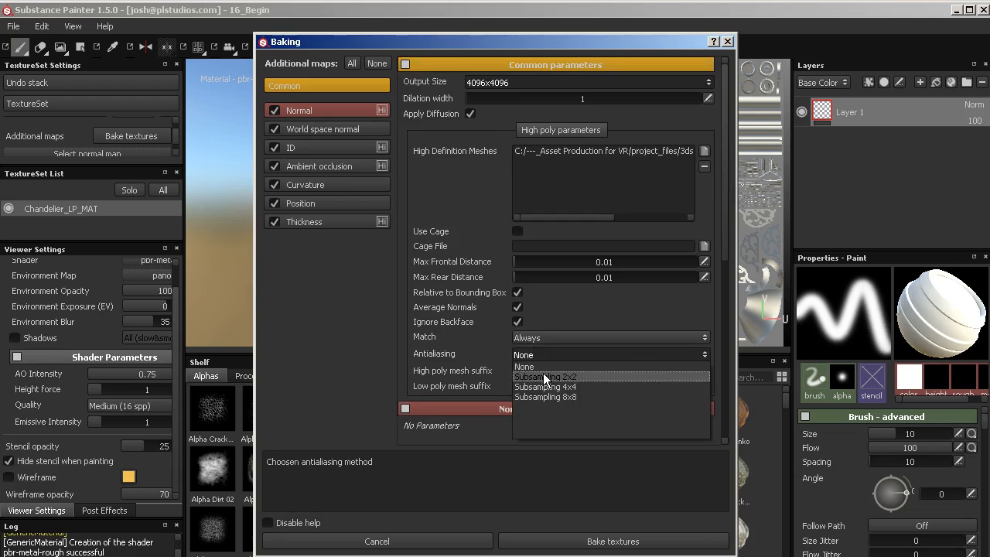
left_click(546, 396)
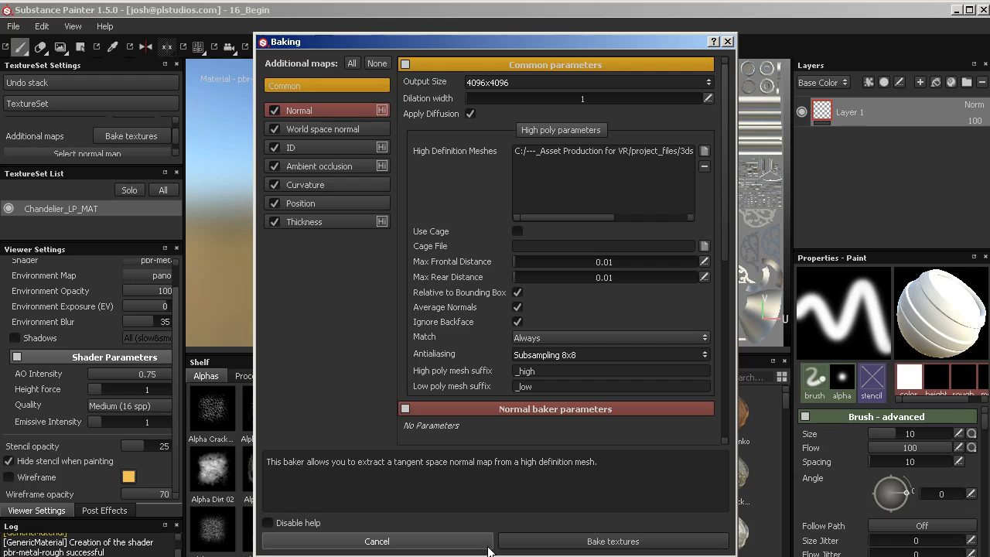
Set the ID baker's color source to Material Color after checking the Normal and World space normal bakers.
left_click(347, 113)
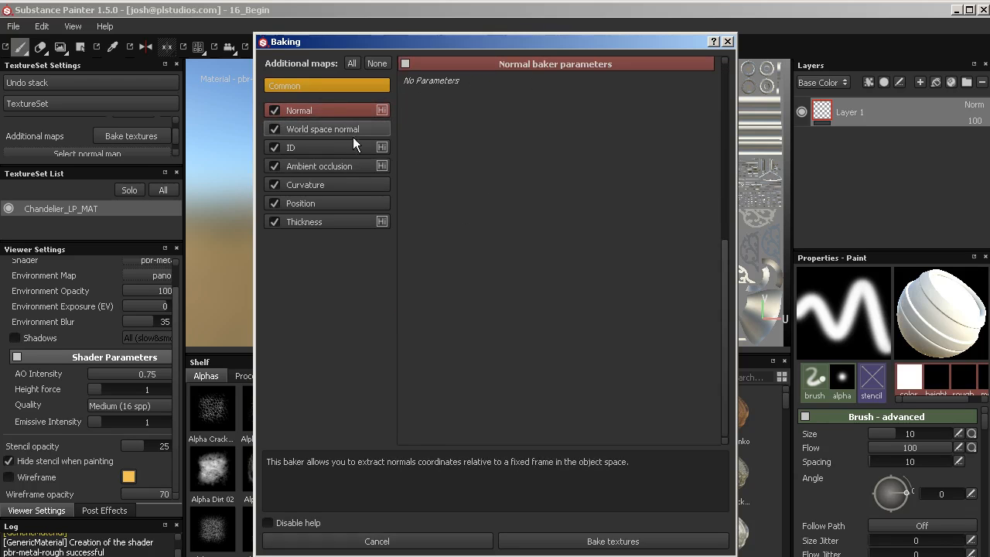
left_click(345, 128)
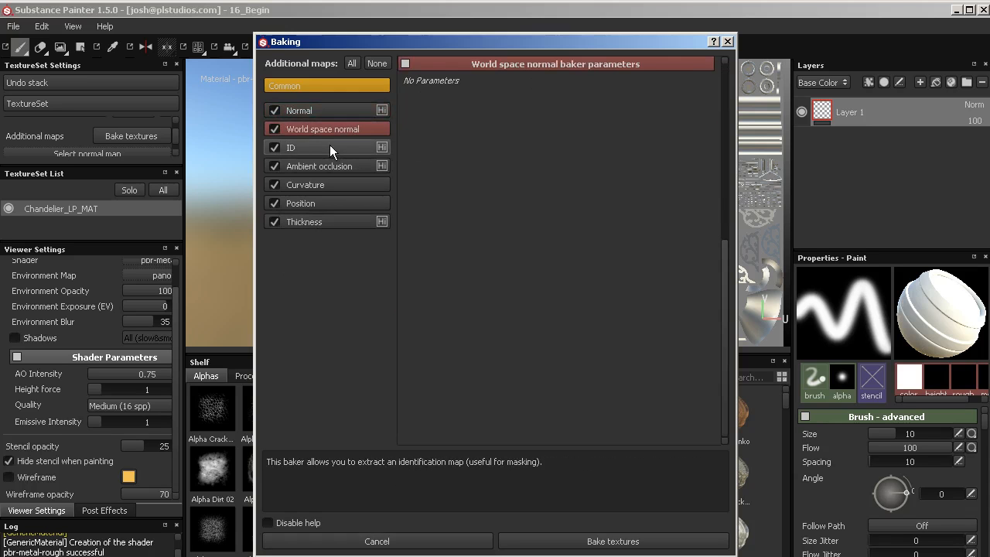
left_click(330, 147)
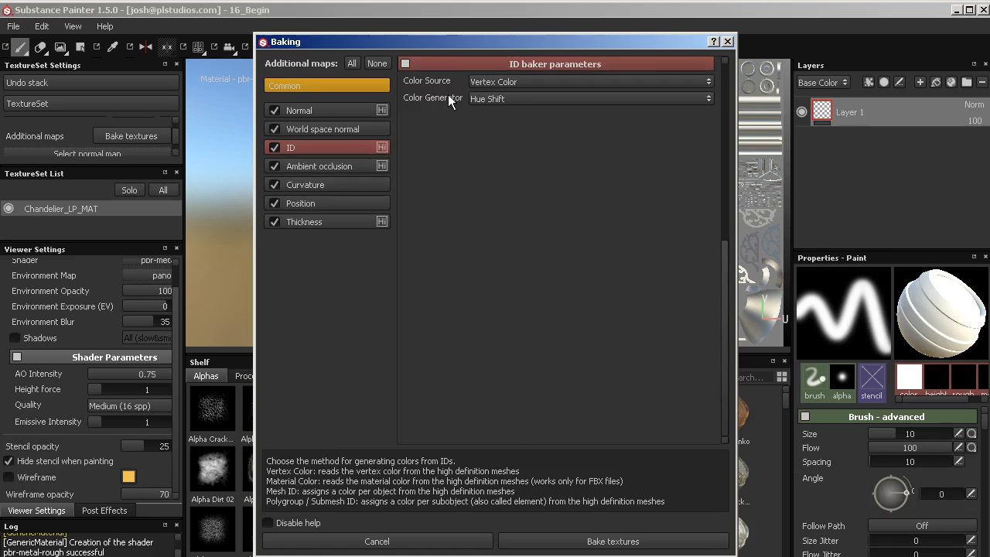
left_click(502, 82)
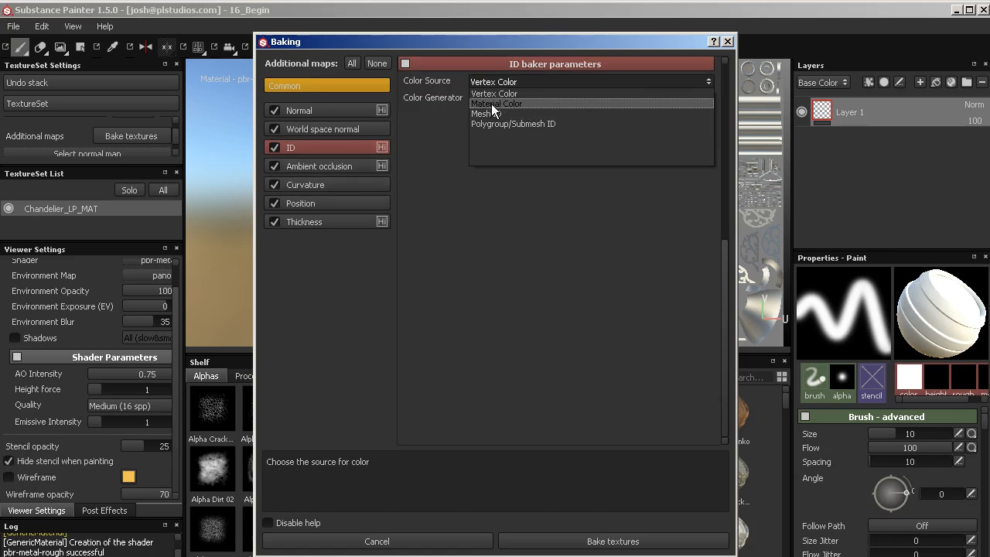
left_click(492, 104)
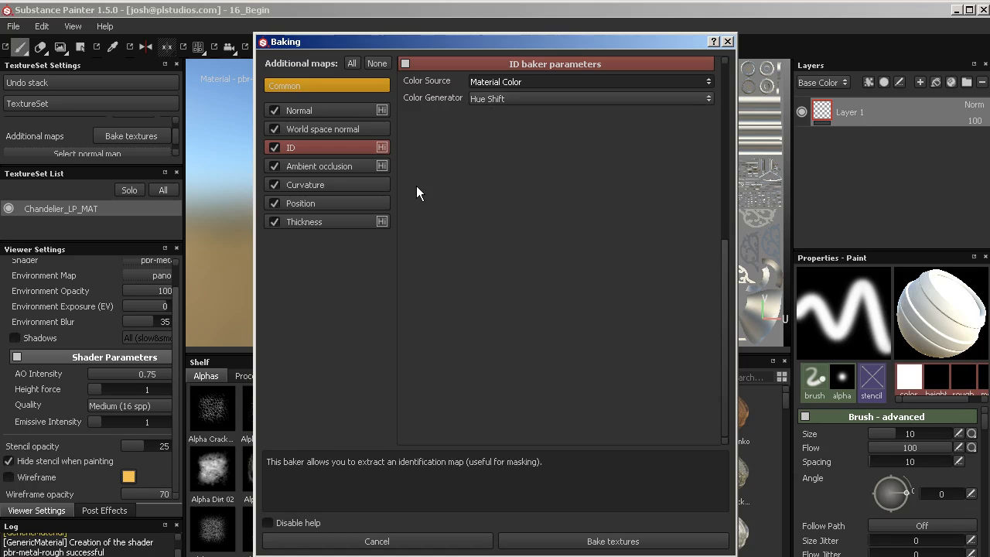
Review the Ambient occlusion, Curvature, Position and Thickness baker parameters, and bake all the additional maps.
left_click(326, 164)
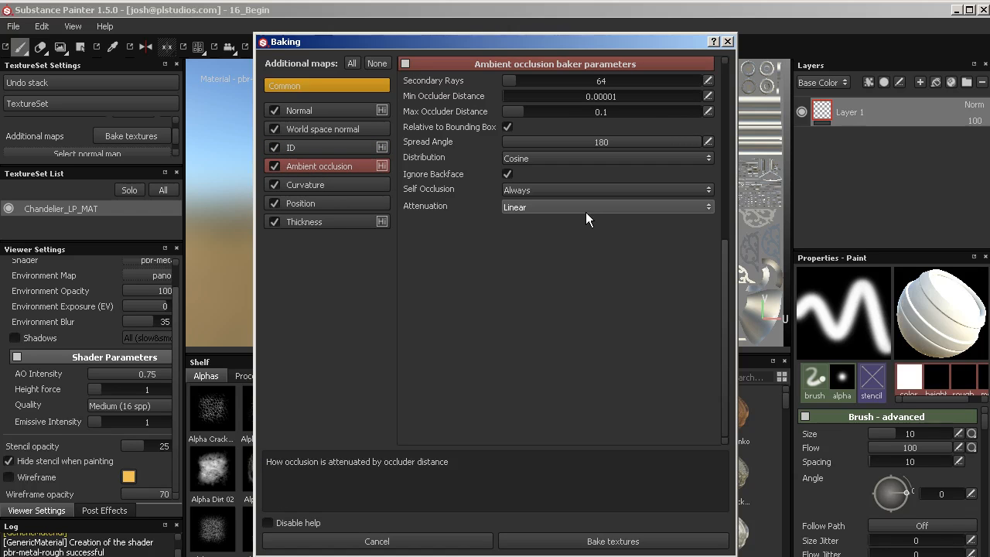
left_click(346, 183)
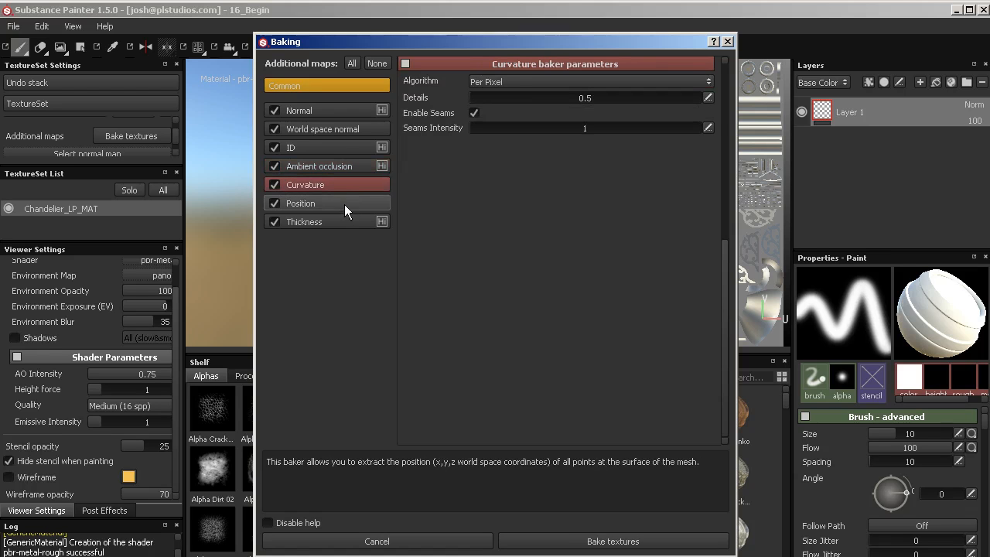
left_click(344, 203)
left_click(344, 219)
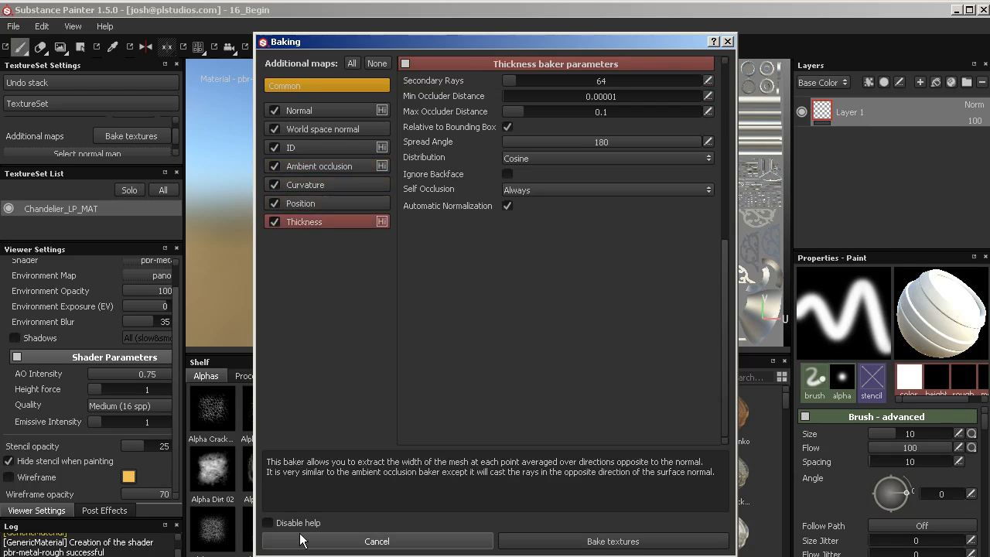
left_click(594, 542)
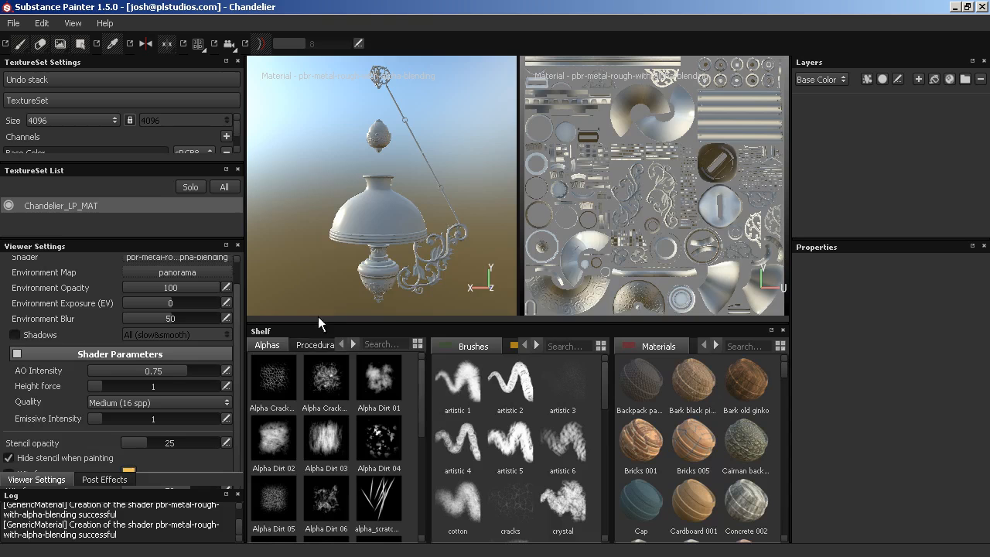
Display the project textures in the shelf and examine the baked ambient occlusion, curvature and color maps.
left_click(353, 344)
left_click(354, 344)
left_click(353, 345)
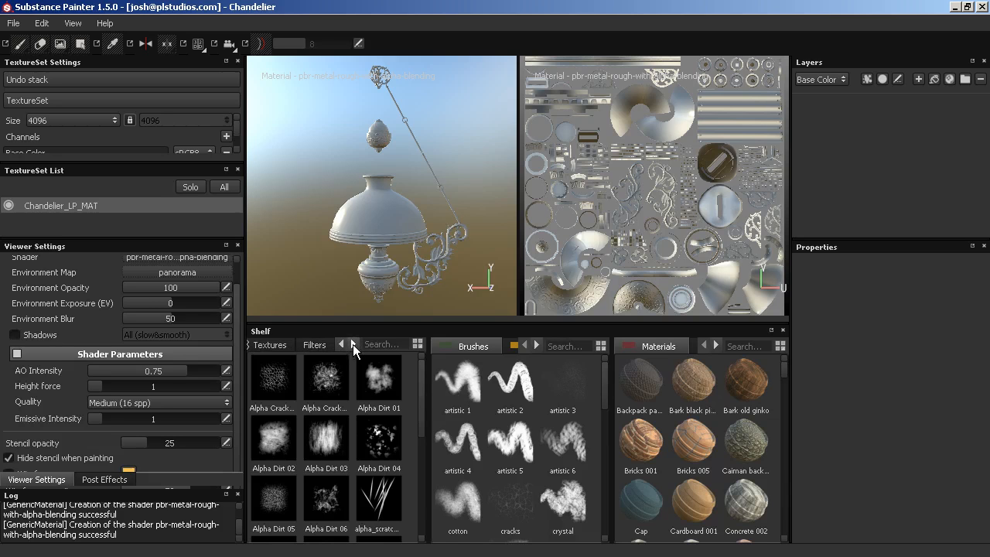
left_click(280, 347)
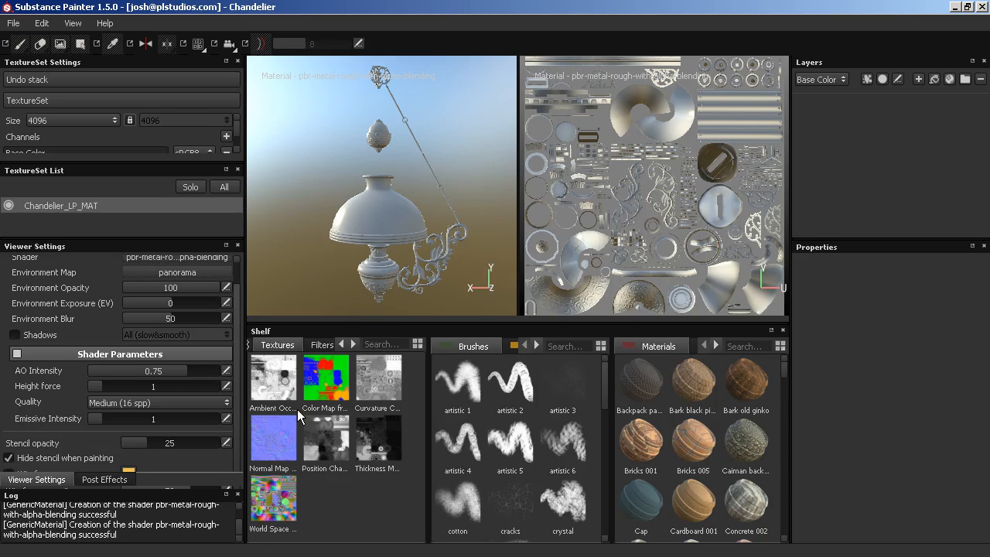
mouse_move(297, 411)
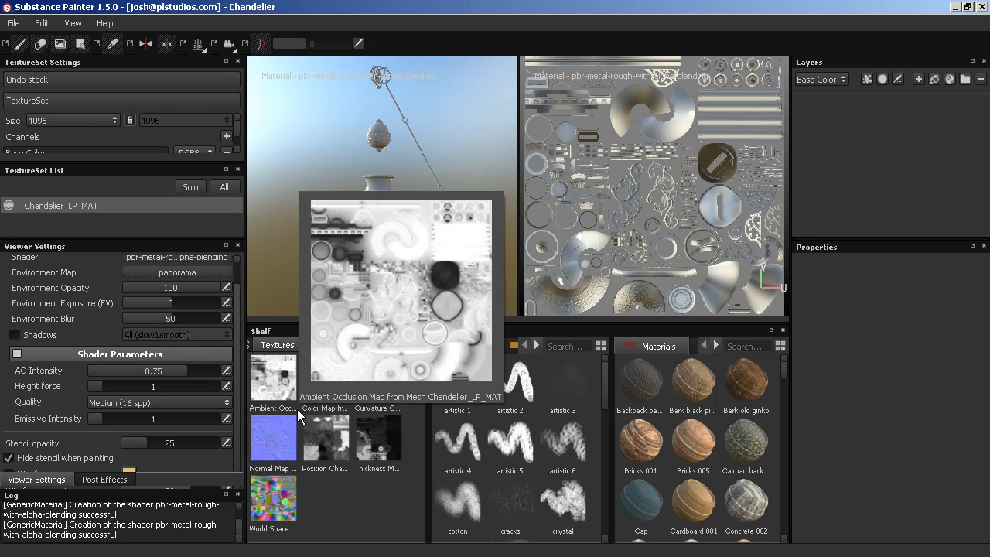
mouse_move(387, 394)
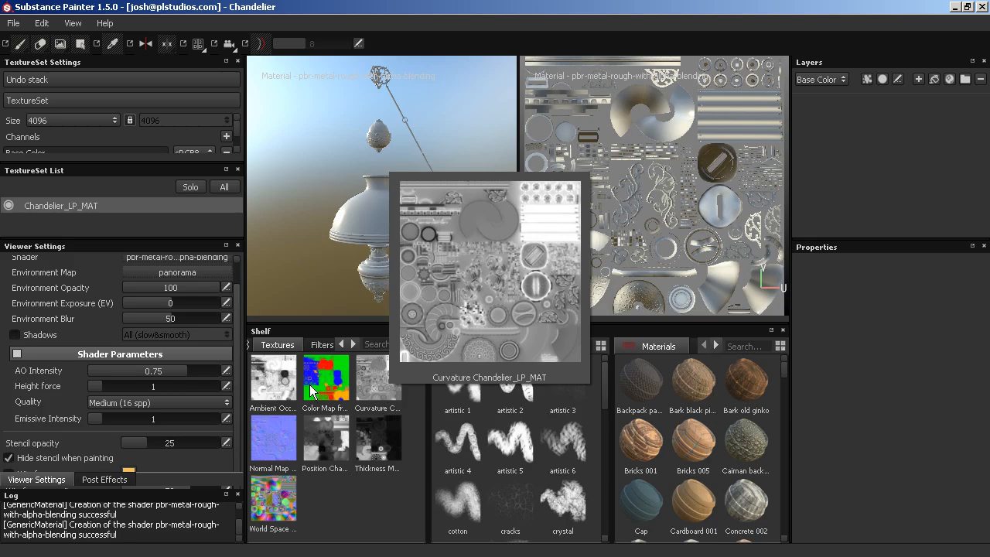
mouse_move(310, 386)
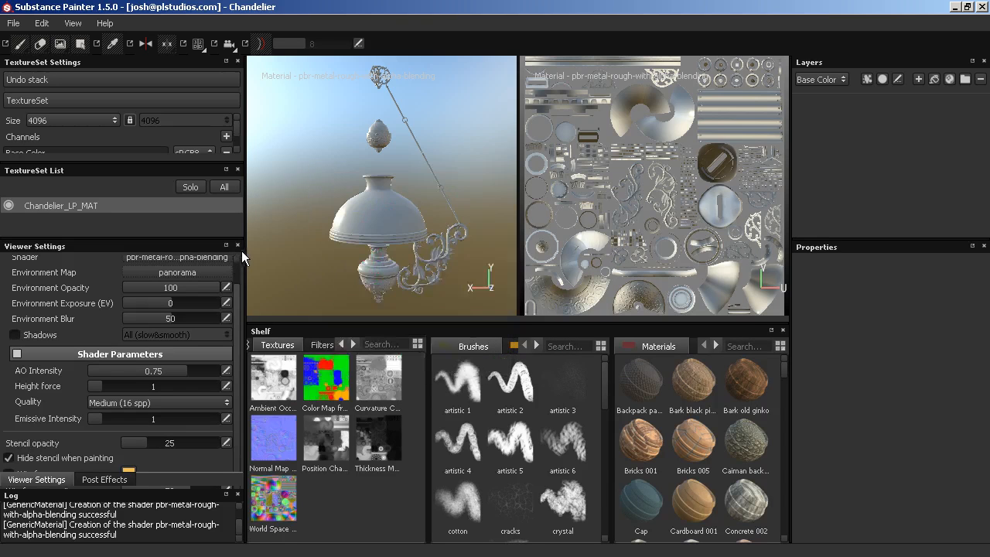
Narrow the settings area beside the viewport to give the 3D and UV views more room.
left_click_drag(244, 251, 215, 255)
left_click_drag(441, 167, 460, 166, "alt")
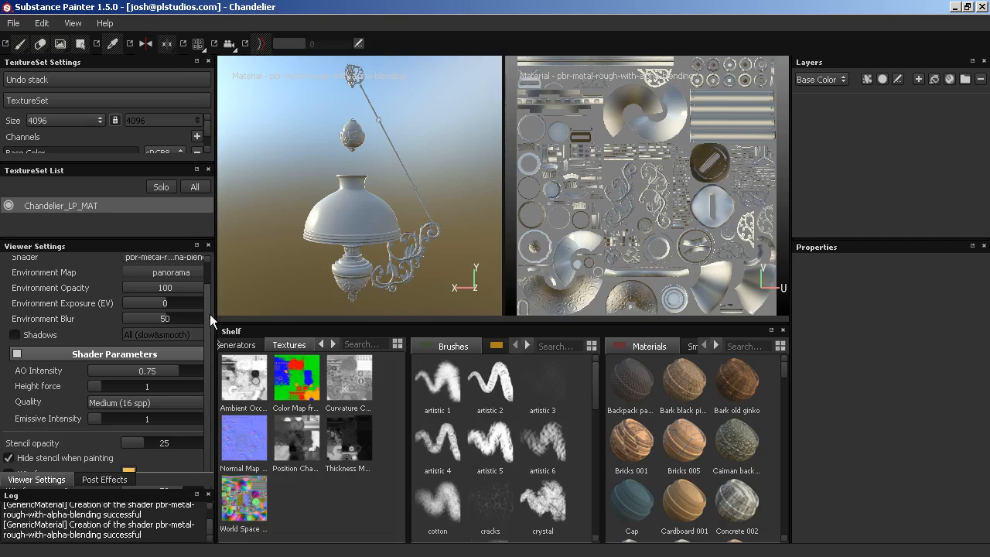
mouse_move(206, 337)
left_mouse_down()
mouse_move(208, 354)
mouse_move(206, 307)
mouse_move(206, 341)
left_mouse_up()
Add a folder to the layer stack and name it Porcelain.
left_click(965, 79)
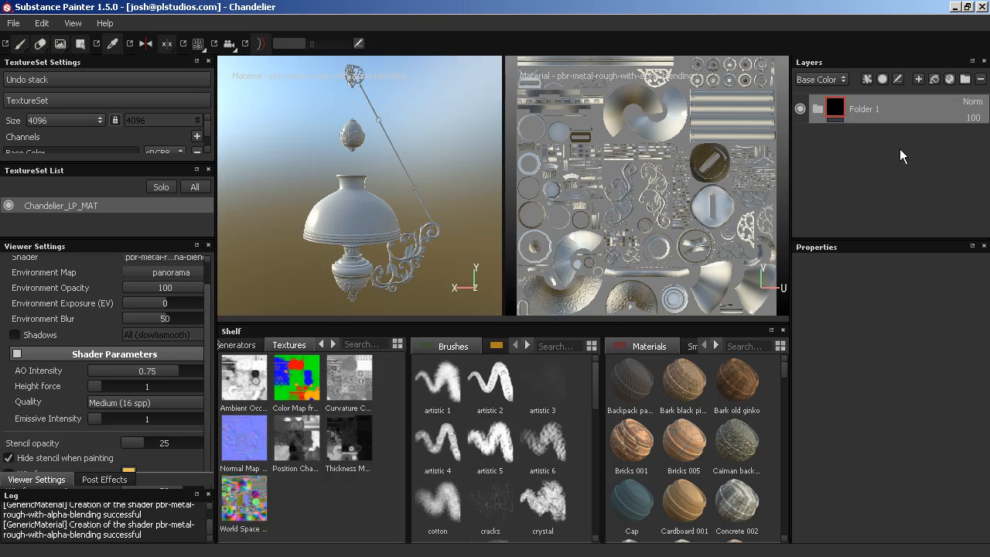
double_click(863, 109)
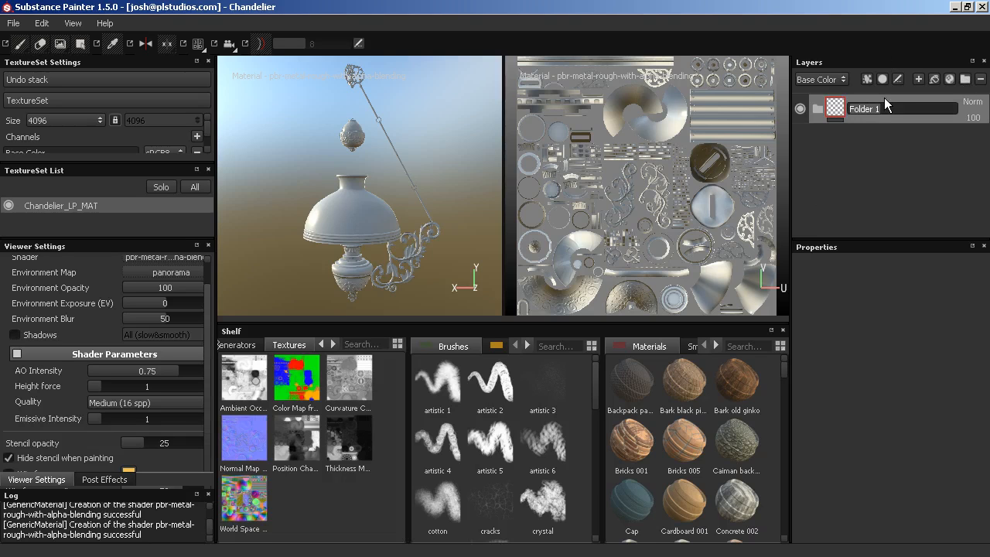
type("Porcelain")
key("Return")
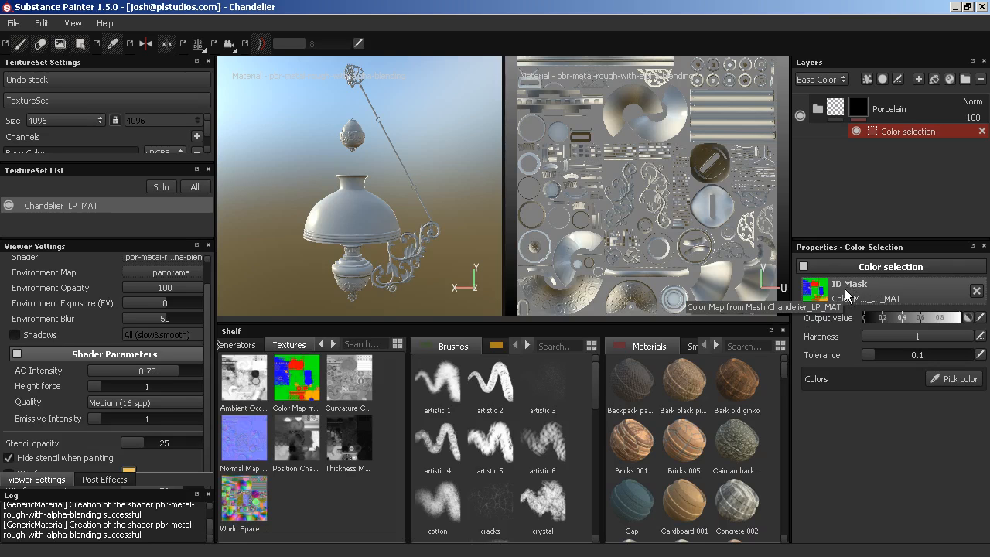
Pick the lampshade's red ID color for the Porcelain folder's color selection mask and place a new fill layer inside the folder.
left_click(941, 379)
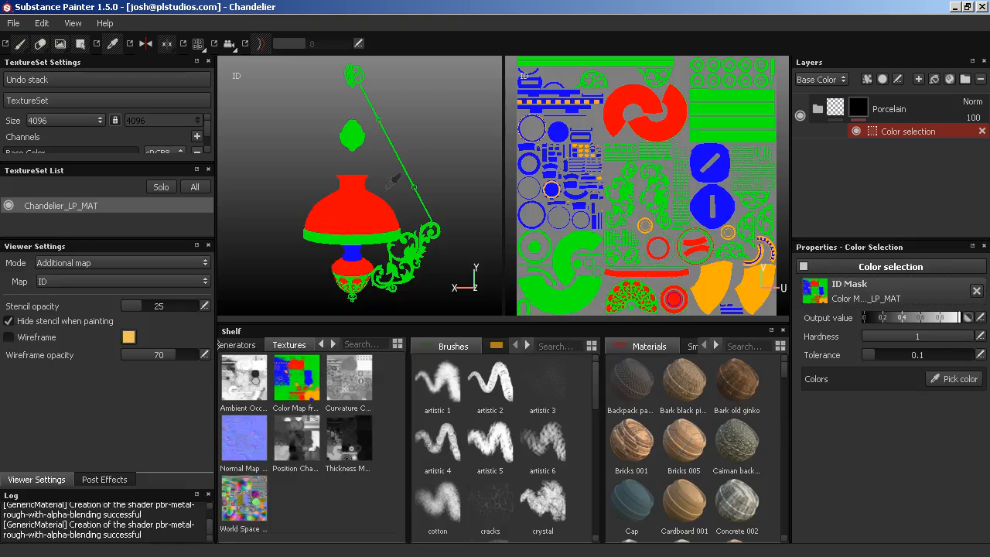
left_click(357, 212)
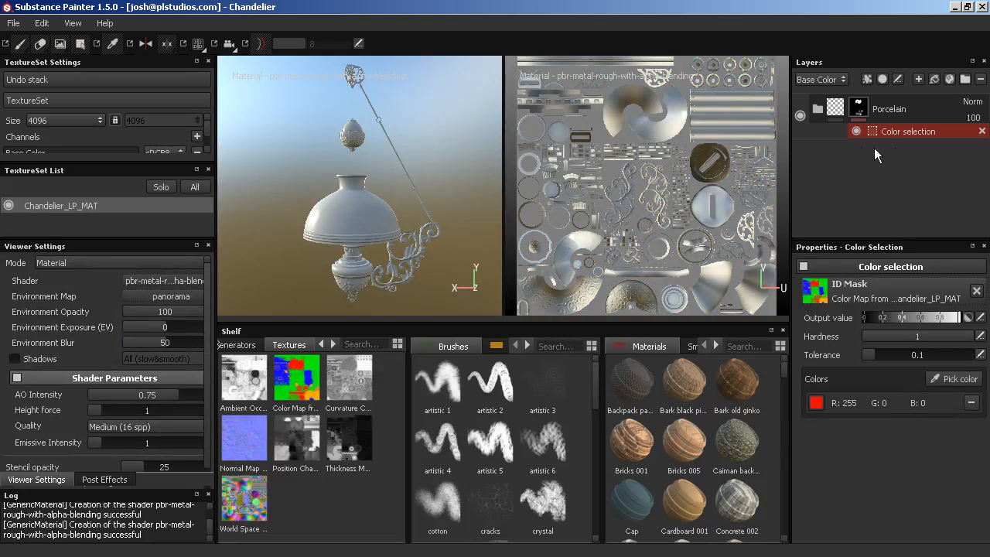
left_click(936, 80)
left_click_drag(821, 109, 835, 137)
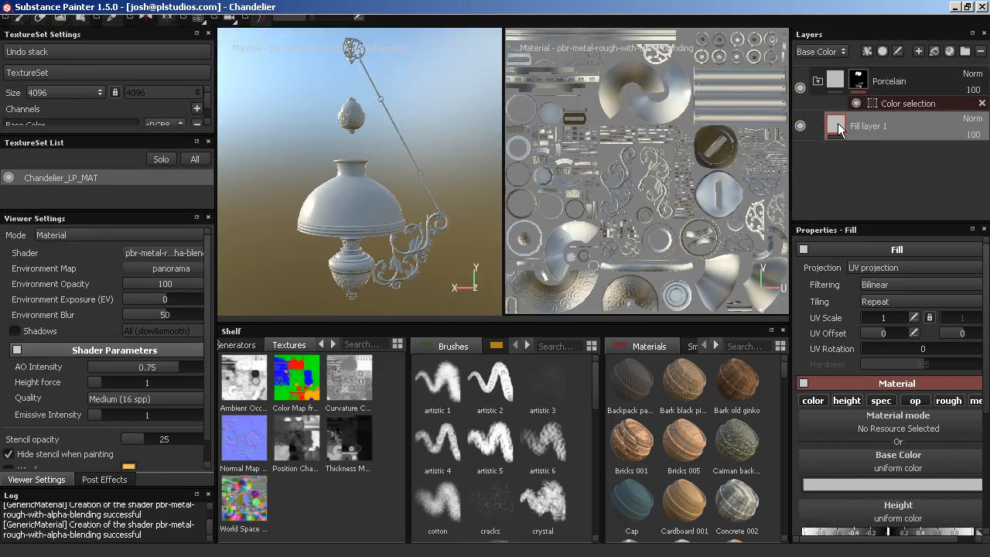
Examine how the Porcelain folder's mask, its color selection and the fill layer inside it are arranged.
left_click(858, 80)
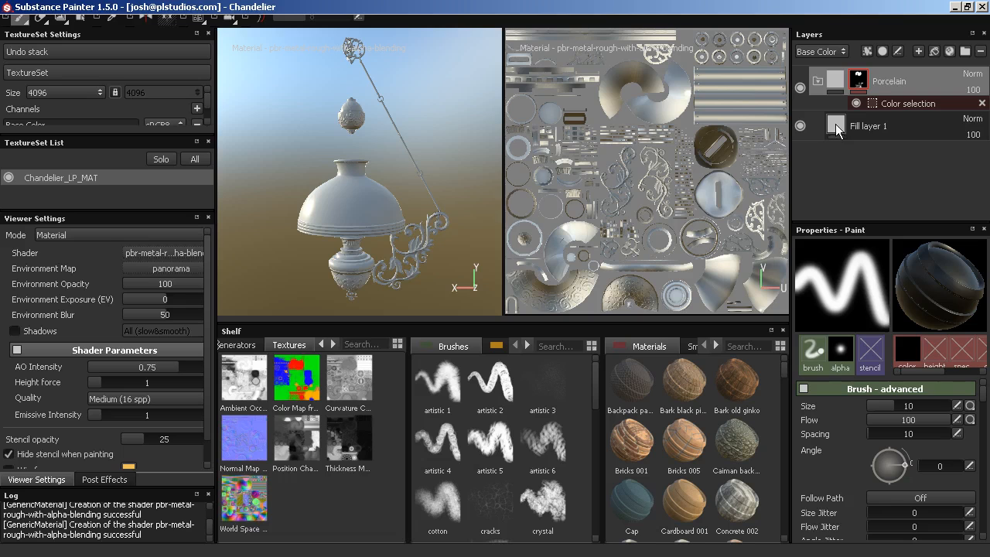
left_click(889, 103)
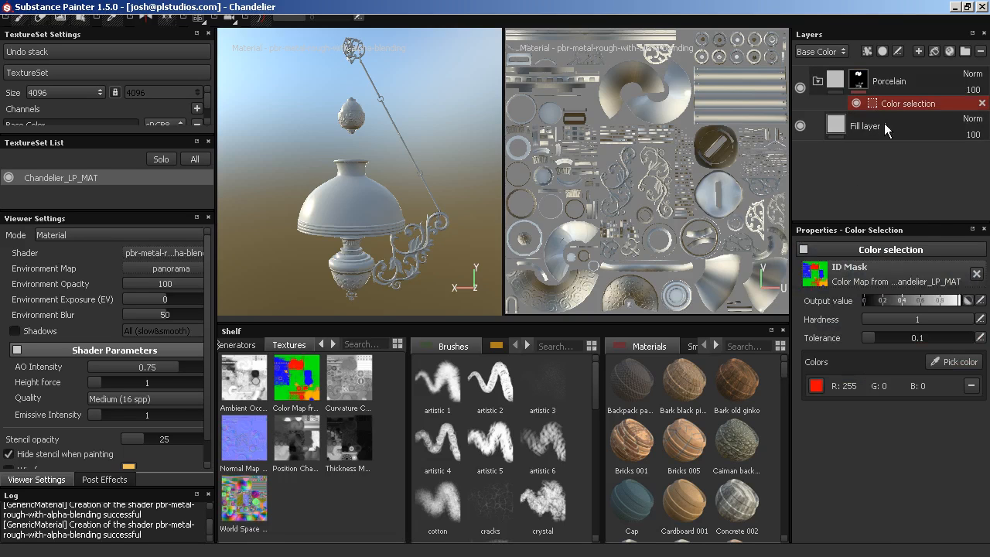
left_click(857, 81)
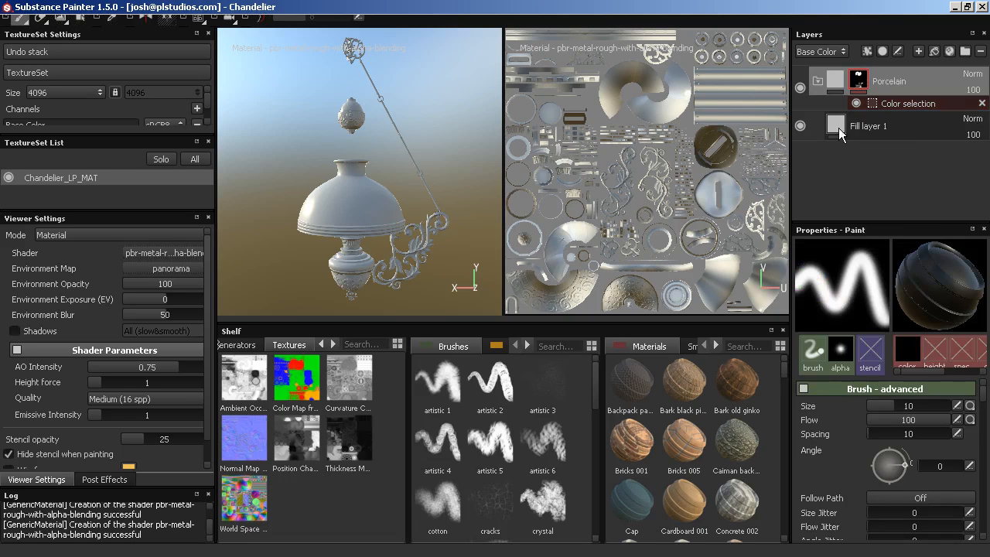
left_click(835, 81)
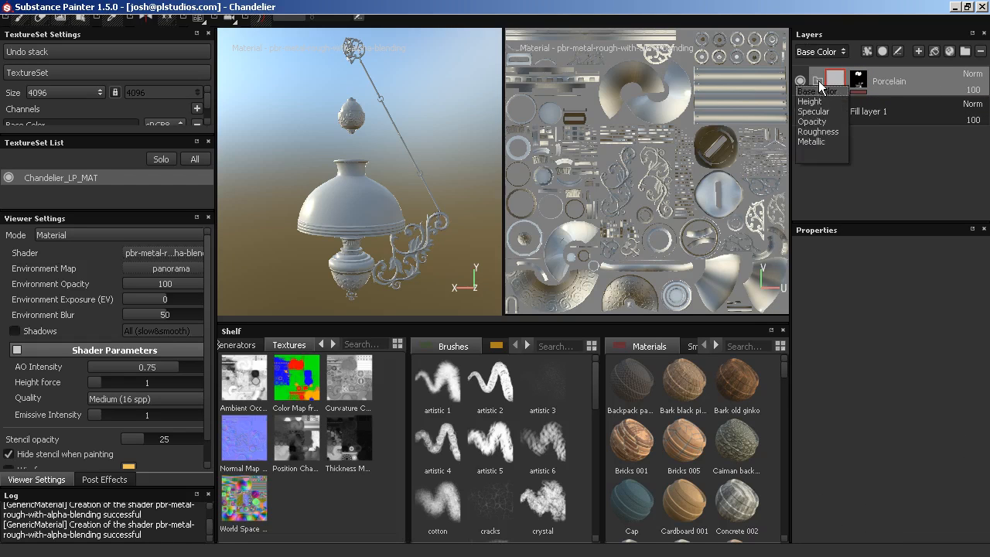
left_click(858, 82)
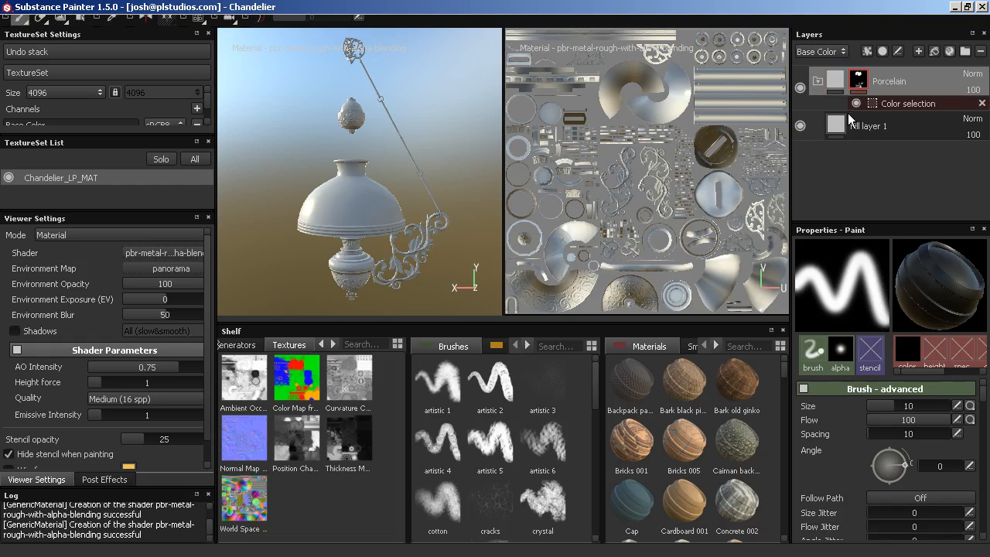
left_click(854, 136)
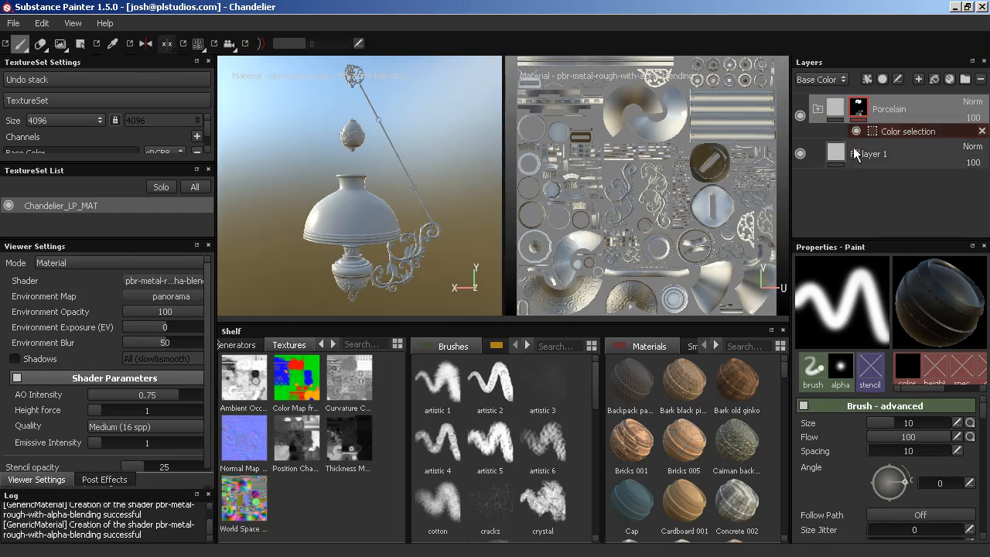
Set the base color of the fill layer inside the Porcelain folder to white, with R, G and B at 1.000.
left_click(968, 7)
left_click(881, 35)
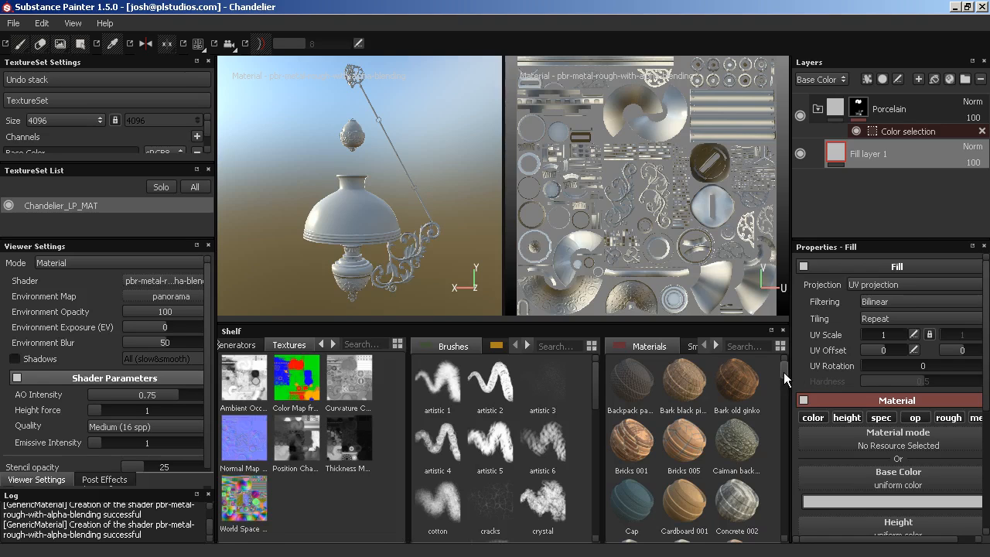
left_click(871, 501)
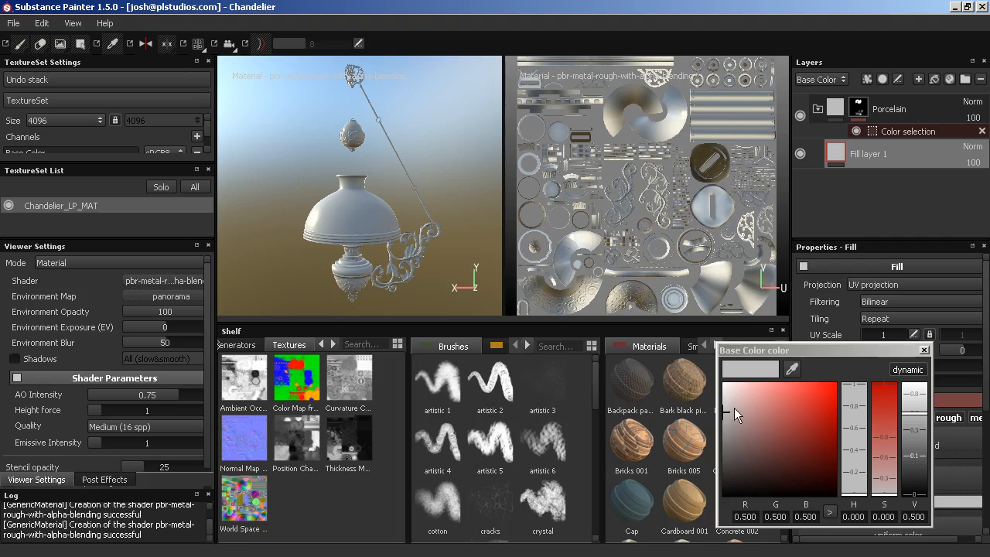
mouse_move(729, 411)
left_mouse_down()
mouse_move(692, 375)
mouse_move(722, 392)
mouse_move(722, 381)
left_mouse_up()
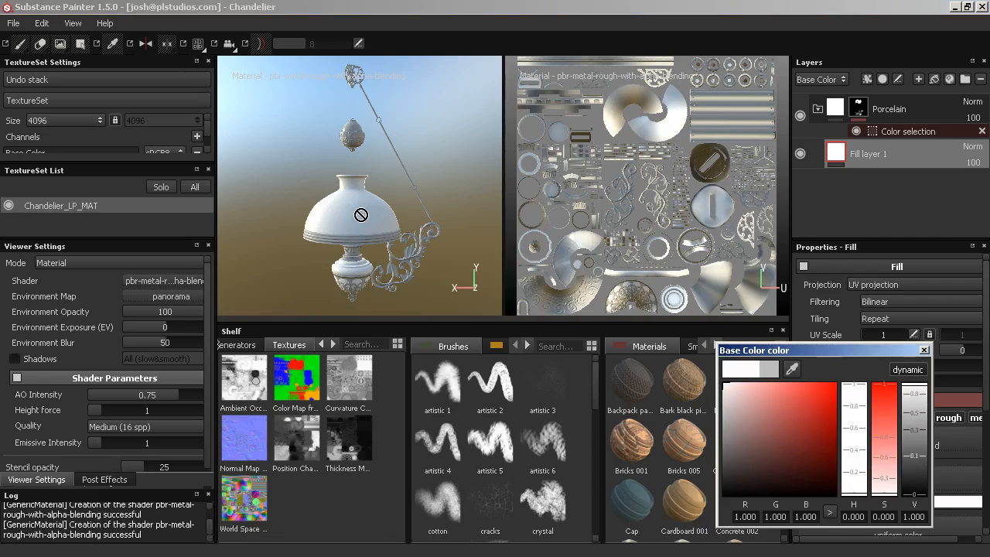
left_click(923, 351)
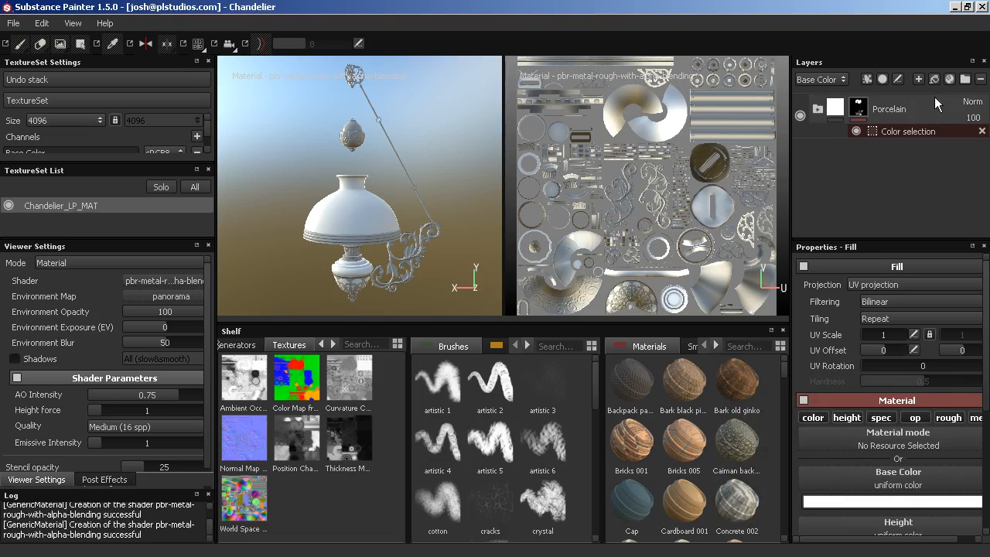
Add a folder outside and below the Porcelain folder, name it Iron, and collapse Porcelain.
left_click(964, 80)
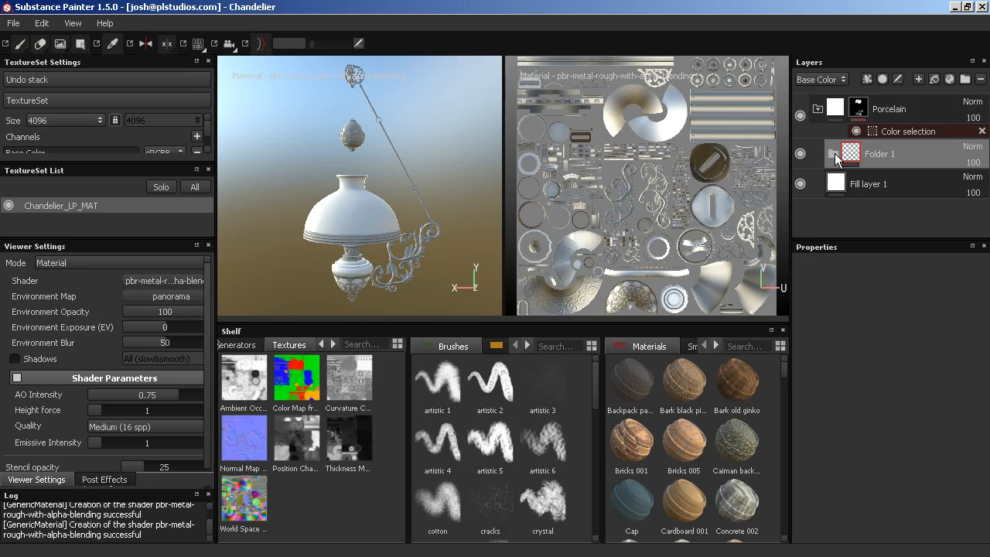
left_click(834, 180)
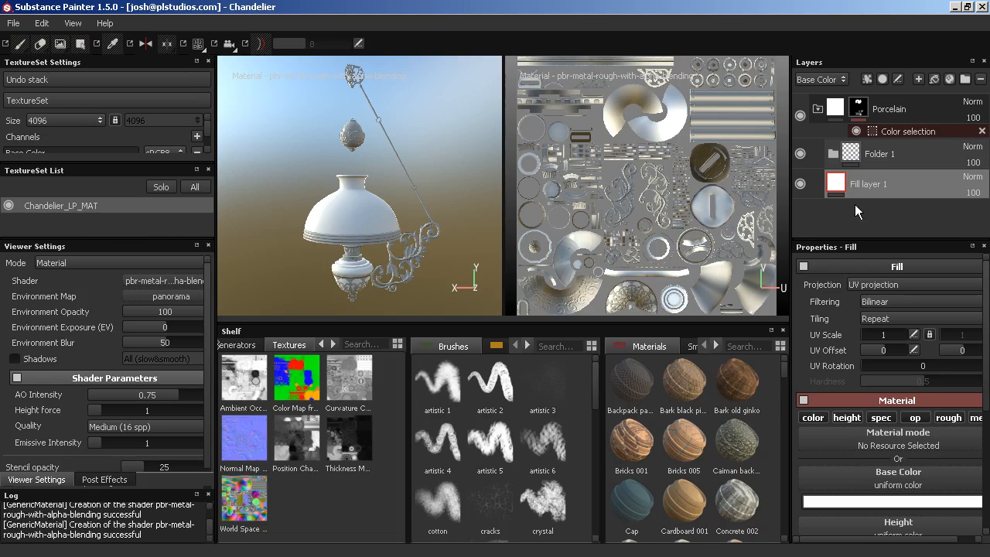
left_click_drag(891, 159, 889, 203)
left_click(817, 109)
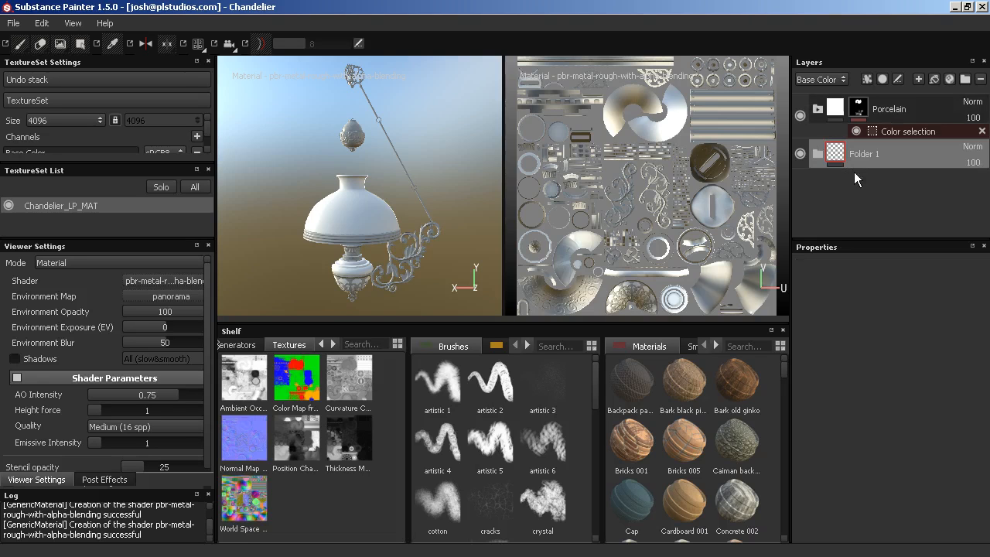
double_click(862, 156)
type("Iron")
key("Return")
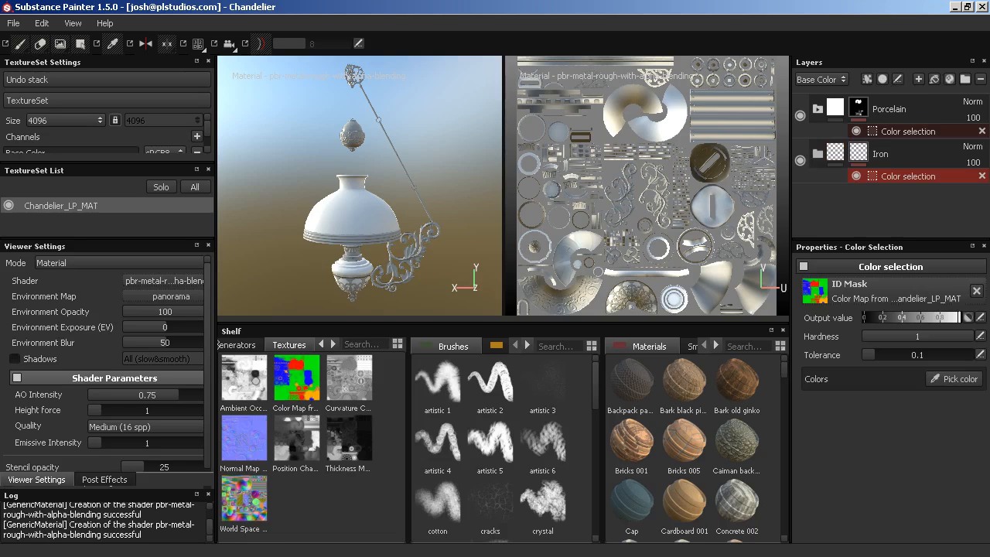
Pick the green ID color for the Iron folder's color selection mask and place a new fill layer inside the folder.
left_click(957, 379)
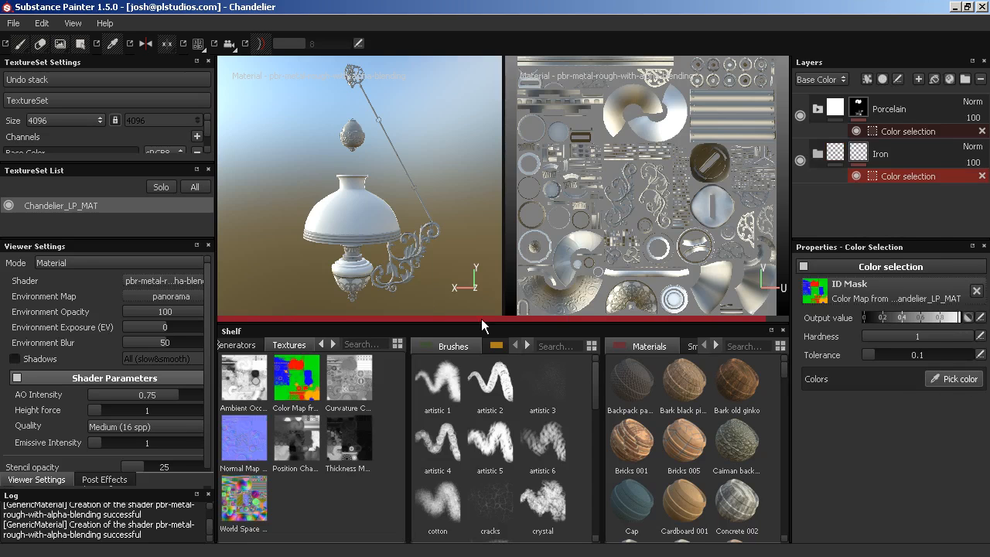
left_click(407, 260)
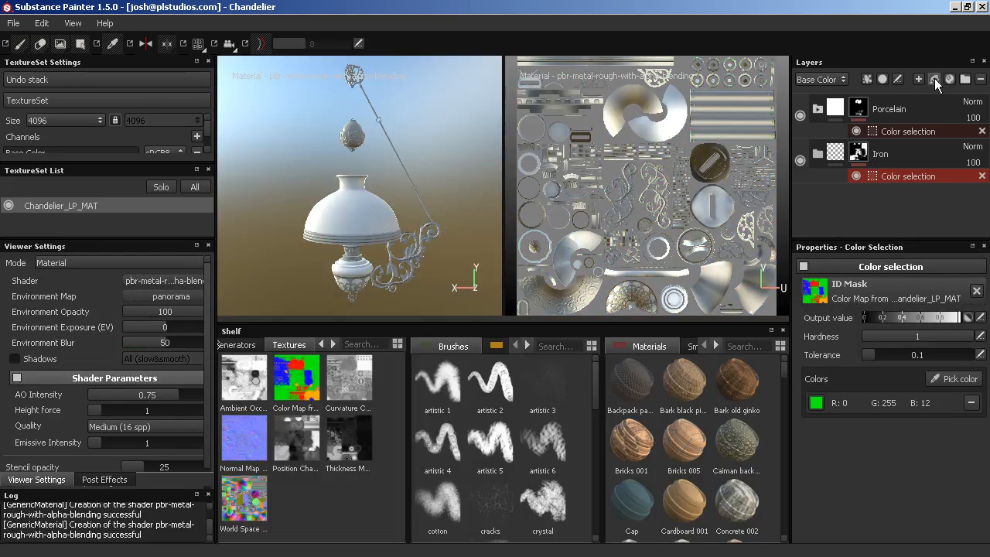
left_click(889, 147)
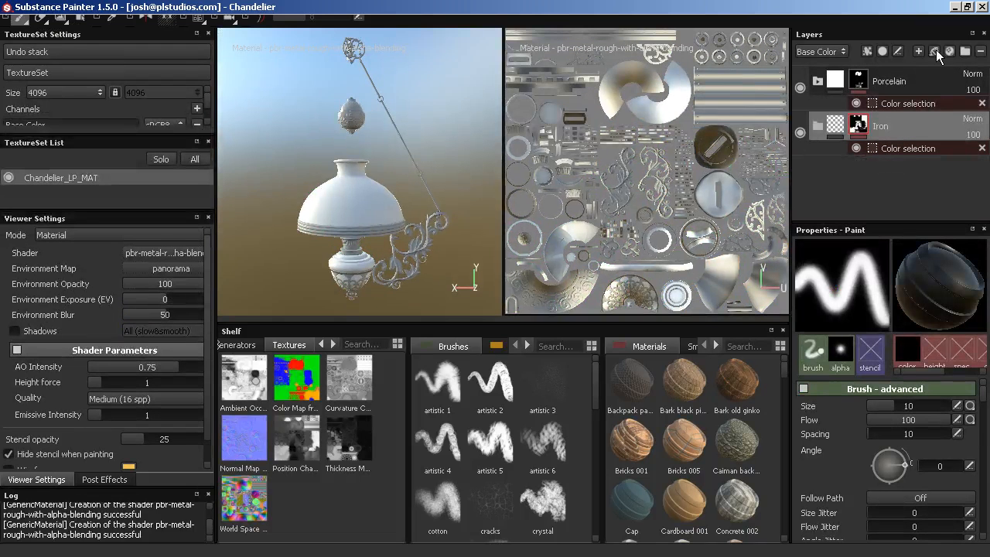
left_click(966, 7)
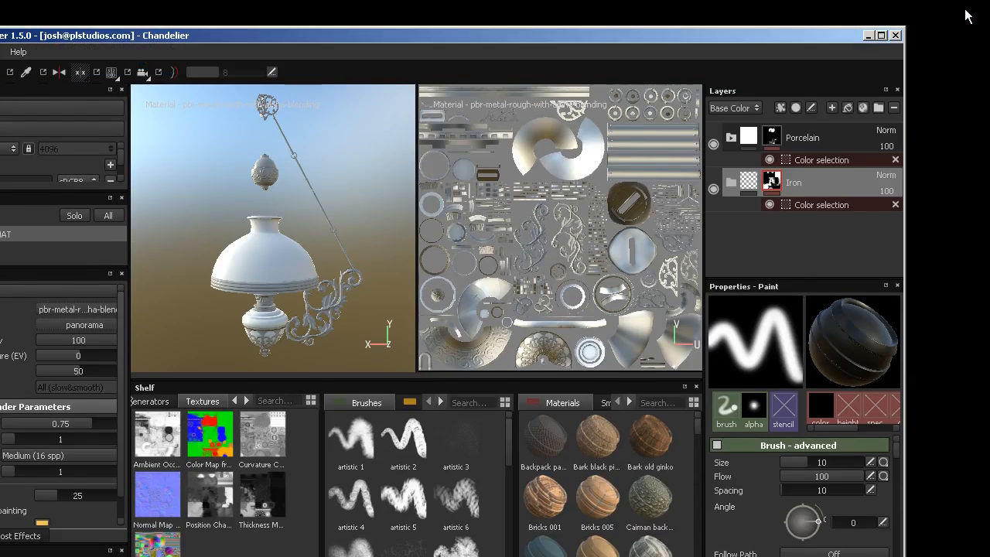
left_click(880, 36)
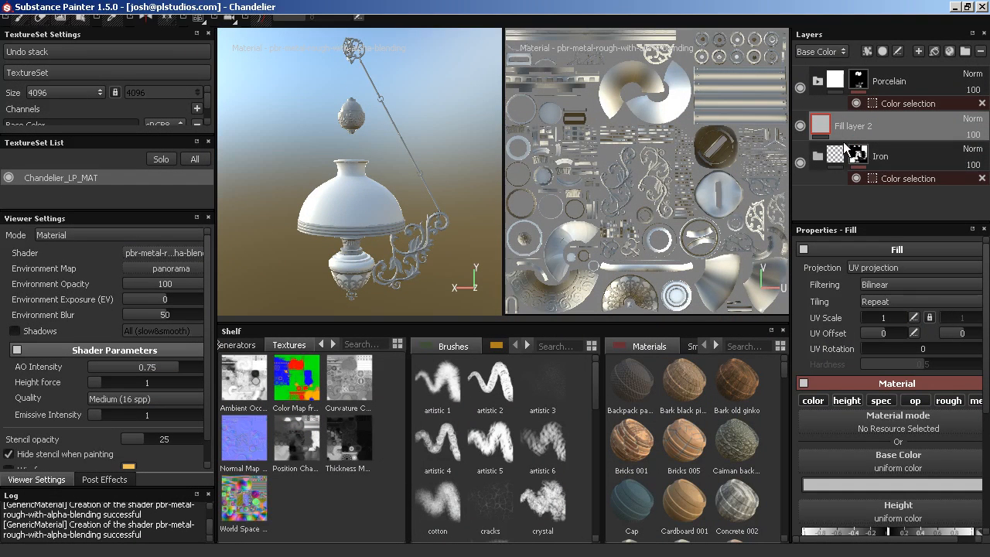
key("ctrl+z")
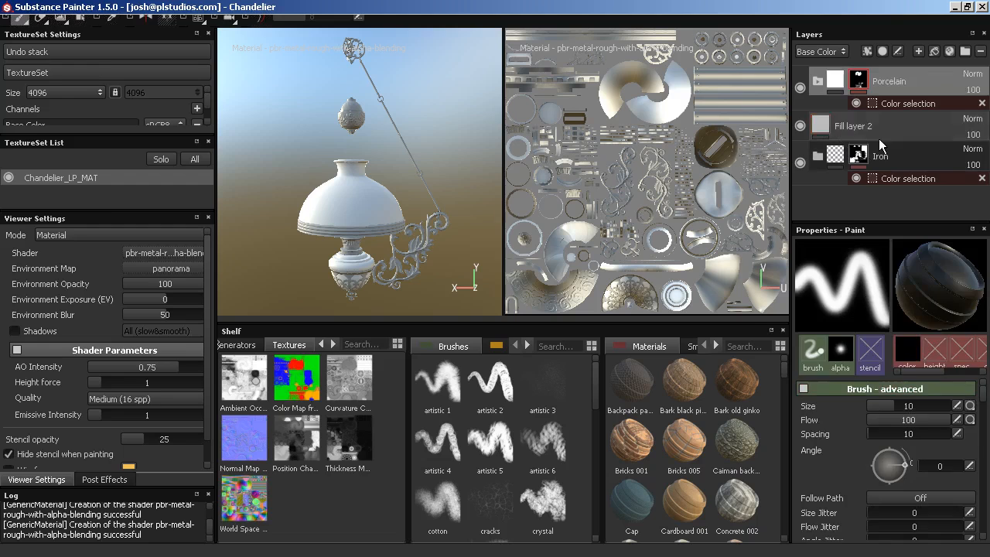
left_click(969, 7)
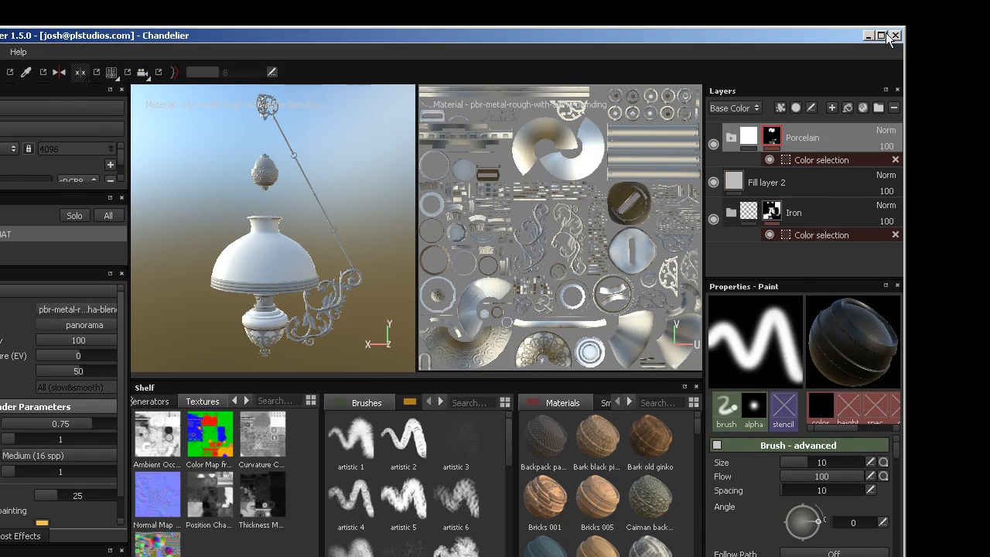
left_click(883, 37)
mouse_move(863, 158)
left_mouse_down()
mouse_move(877, 183)
mouse_move(876, 167)
left_mouse_up()
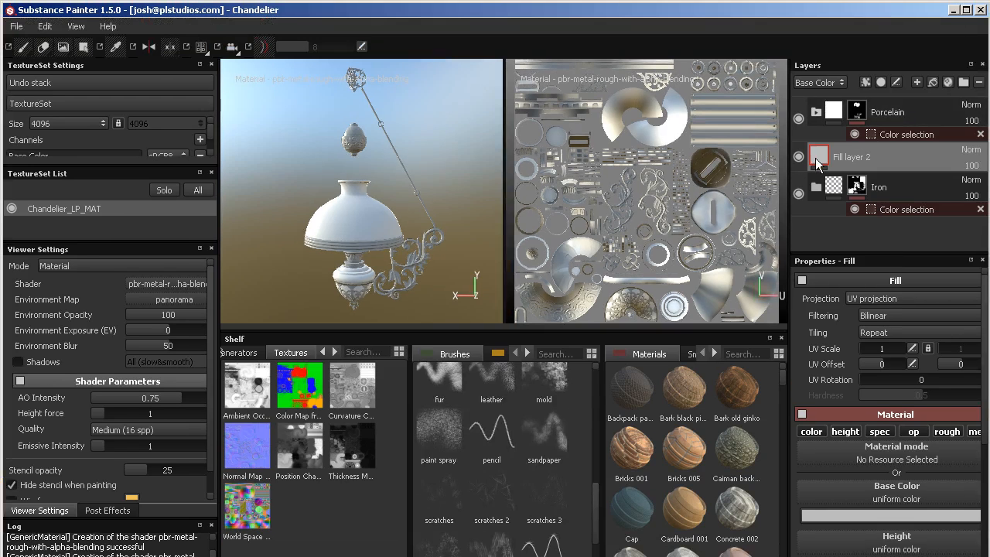
mouse_move(816, 159)
left_mouse_down()
mouse_move(836, 196)
mouse_move(876, 199)
mouse_move(860, 220)
left_mouse_up()
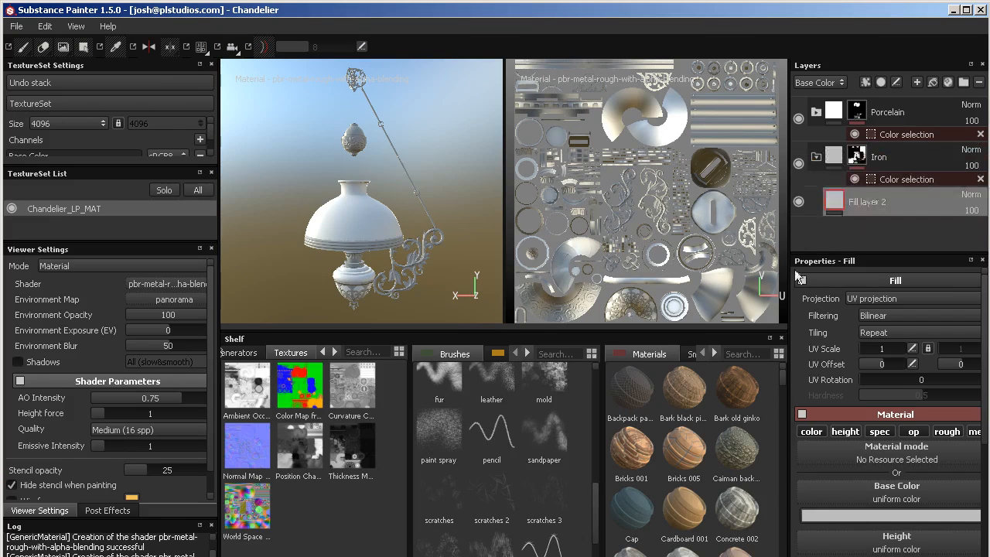
Search the materials for "metal" and apply GT-metal lead rough to the fill layer inside the Iron folder.
left_click(740, 354)
type("metal")
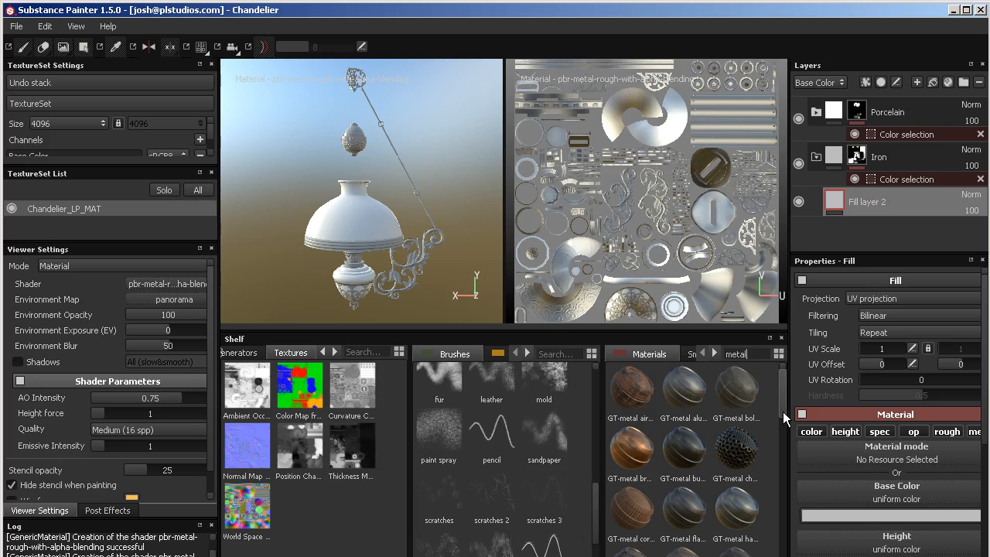
left_click_drag(782, 408, 786, 437)
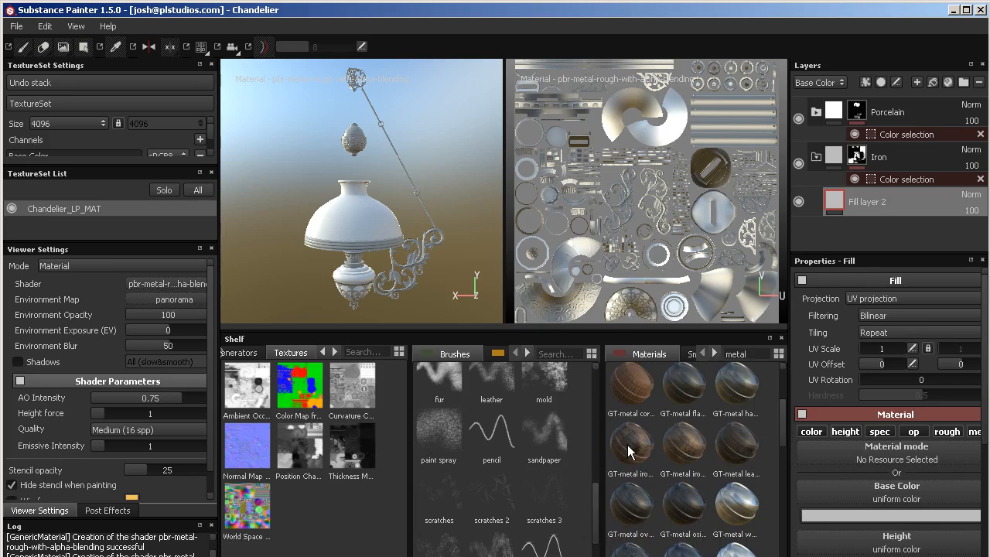
mouse_move(627, 445)
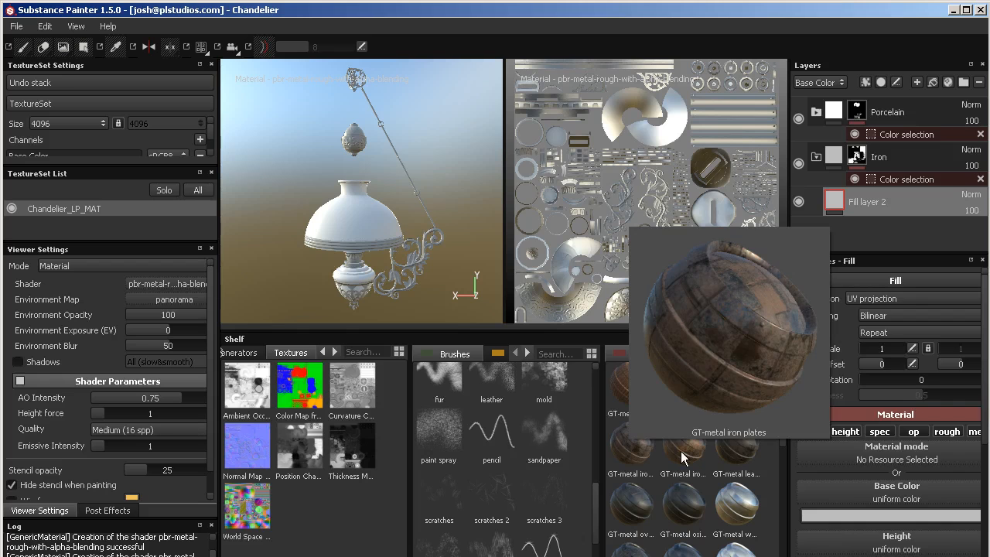
mouse_move(681, 458)
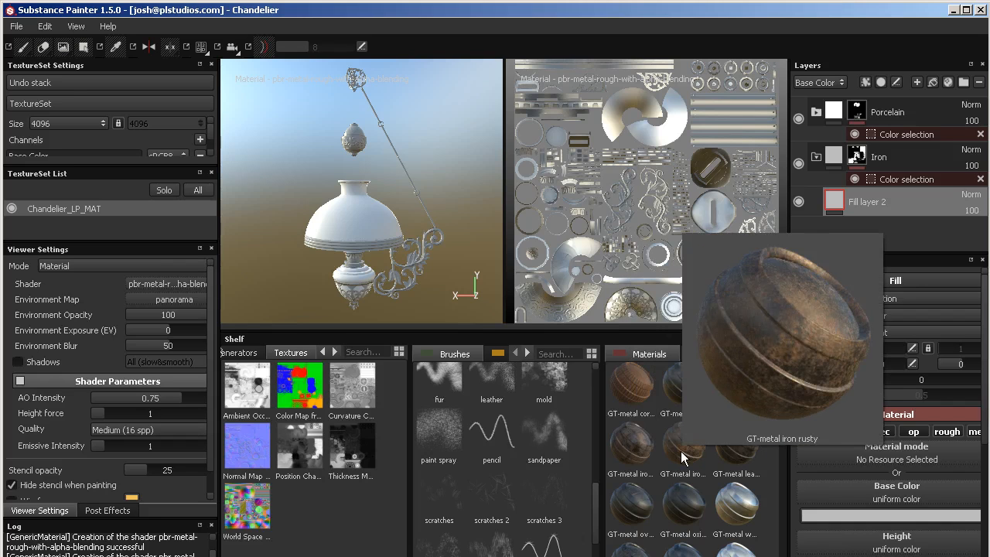
mouse_move(725, 458)
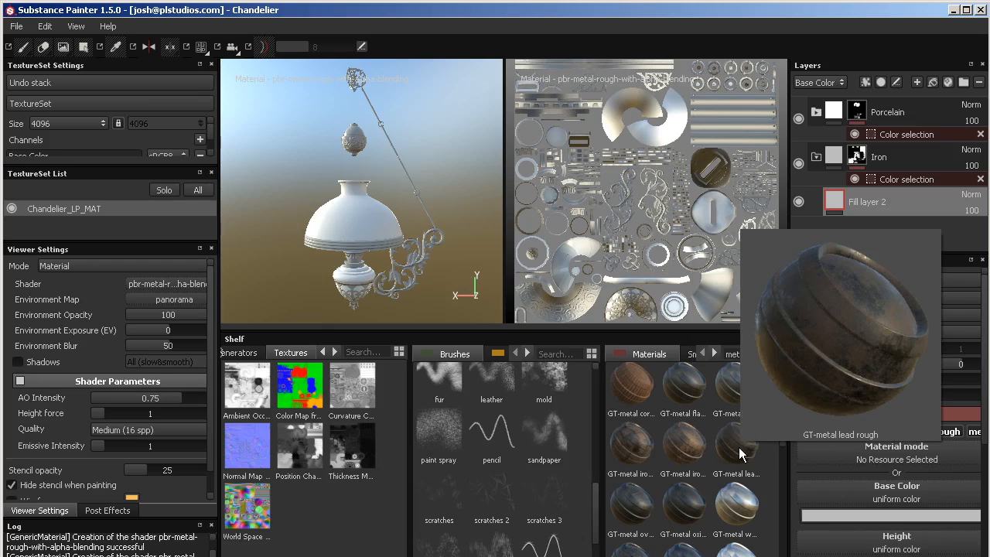
left_click(739, 446)
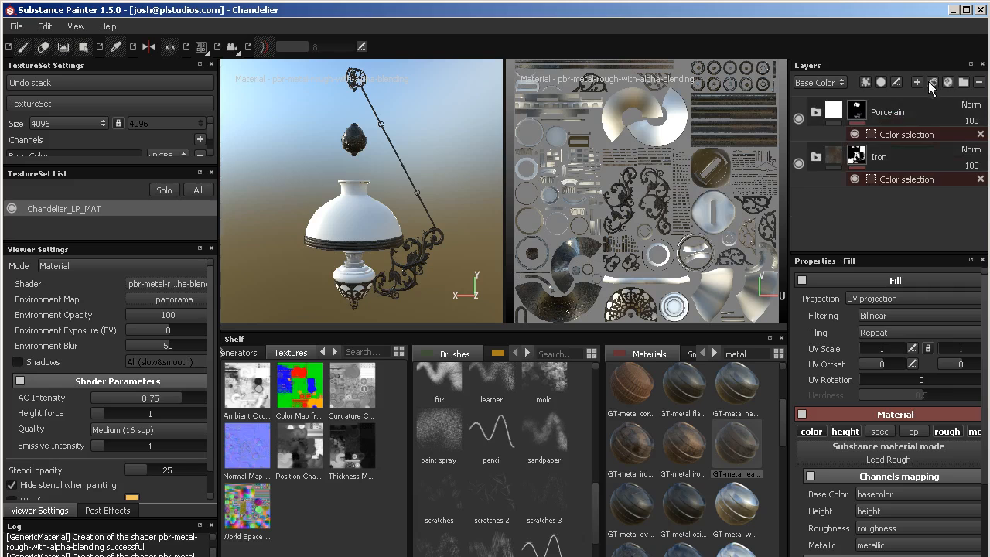
Add a folder outside and below the Iron folder, name it Copper, and collapse Iron.
left_click(963, 82)
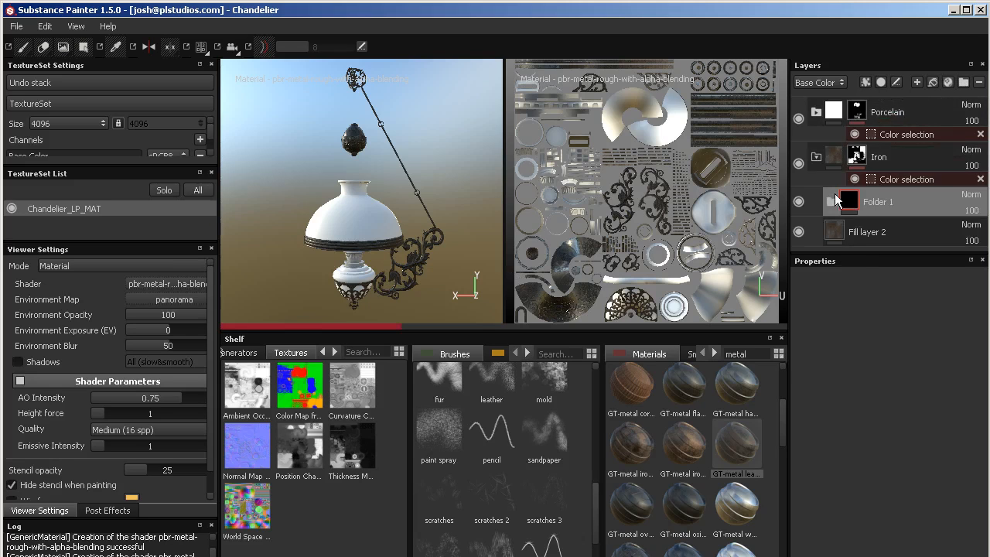
left_click_drag(890, 204, 889, 245)
left_click(816, 156)
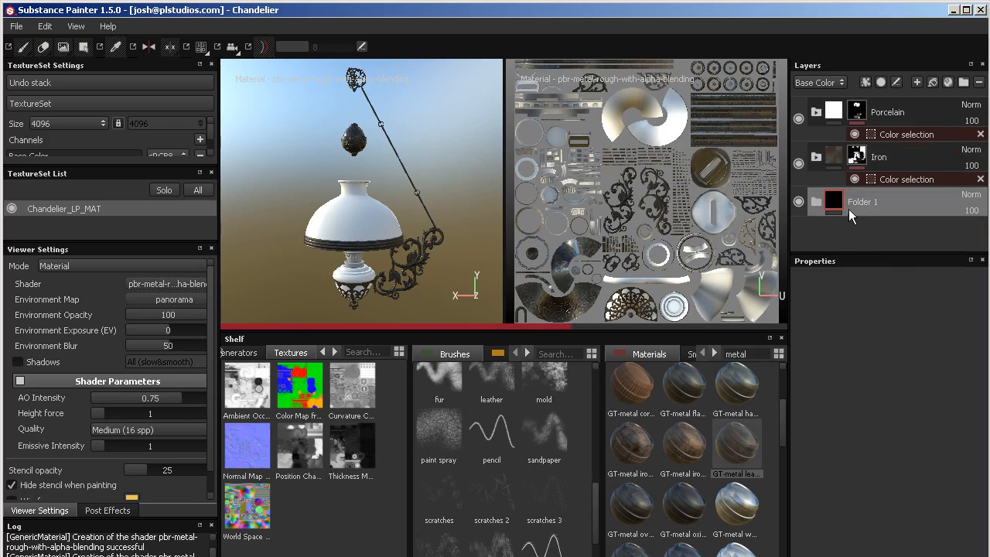
double_click(862, 201)
type("Col")
key("Return")
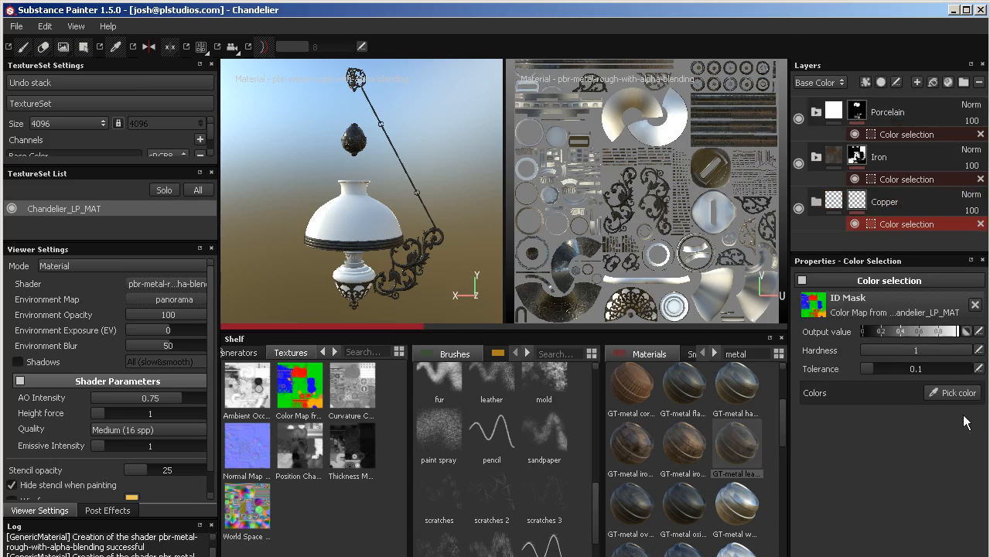
Pick the blue ID color for the Copper folder's color selection mask and place a new fill layer inside the folder.
left_click(951, 392)
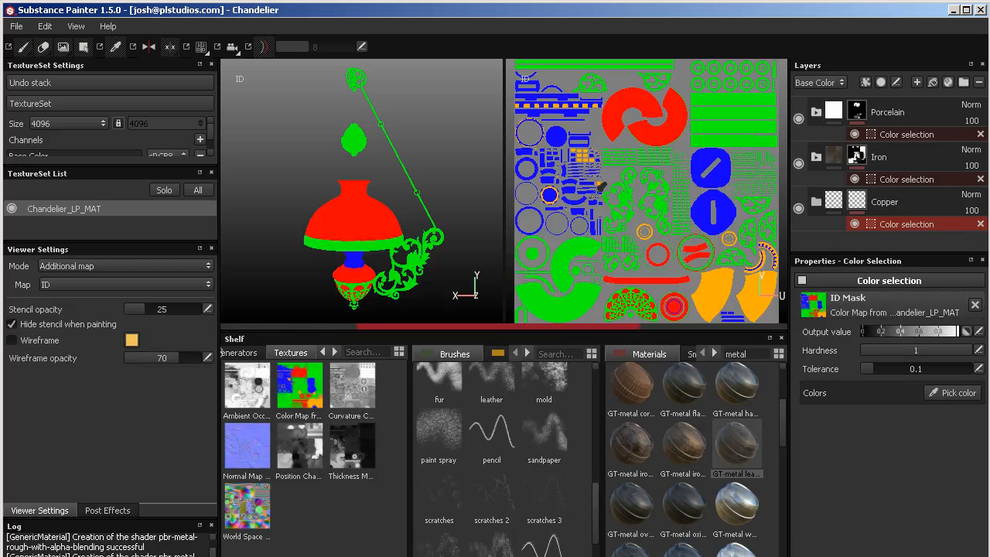
left_click(702, 205)
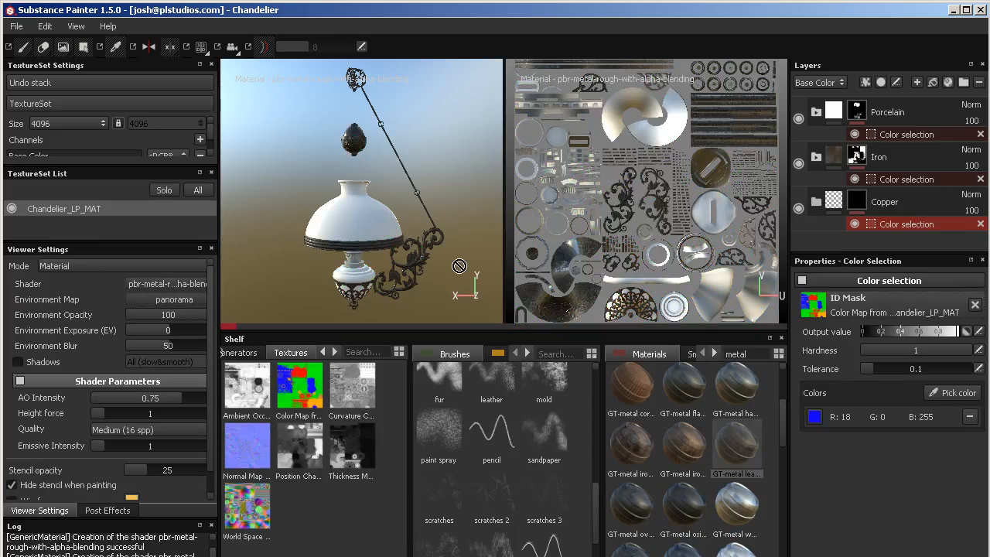
left_click(838, 203)
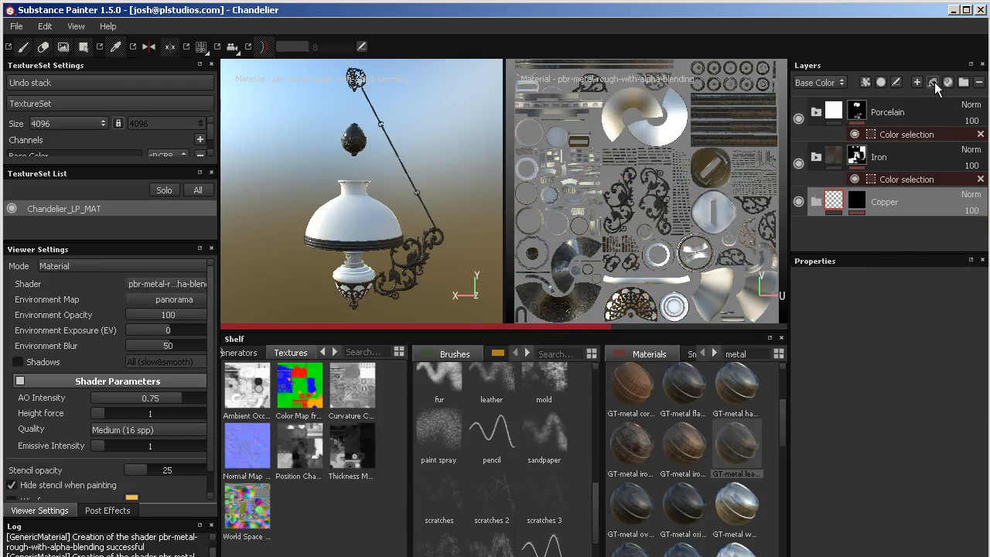
left_click(934, 82)
left_click_drag(852, 206, 860, 218)
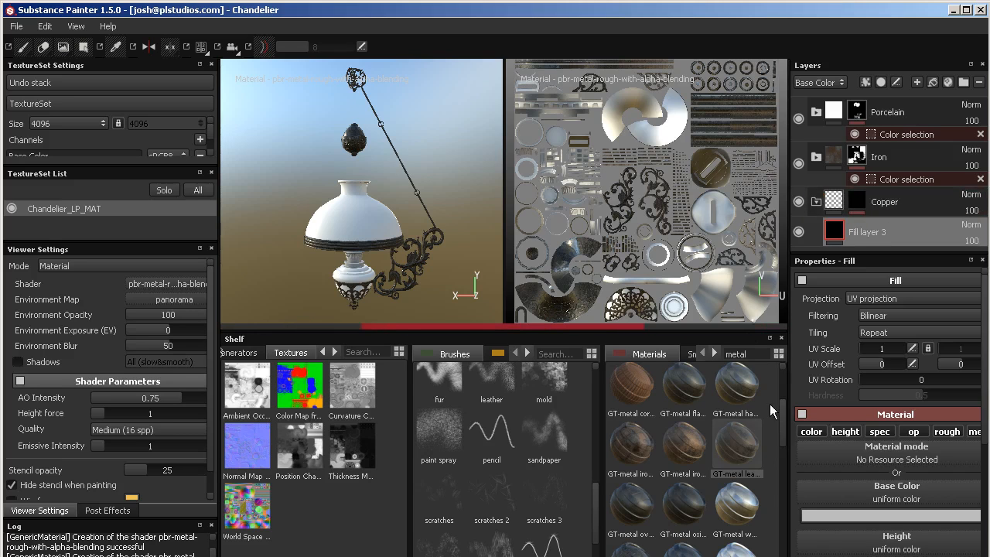
Apply the Brushed Copper material to the fill layer inside the Copper folder and collapse the folder.
left_click_drag(783, 407, 784, 472)
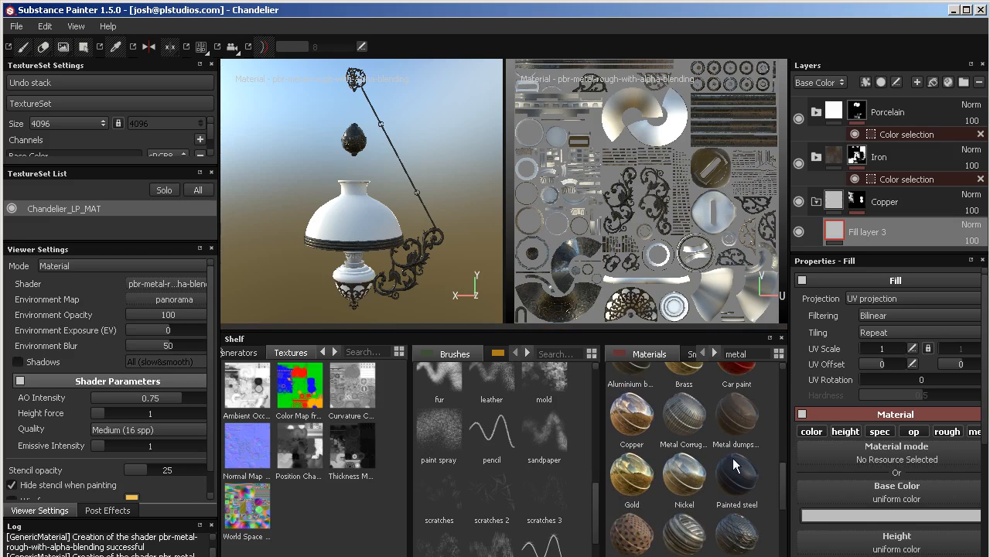
mouse_move(782, 481)
left_mouse_down()
mouse_move(784, 541)
mouse_move(784, 391)
left_mouse_up()
left_click(639, 400)
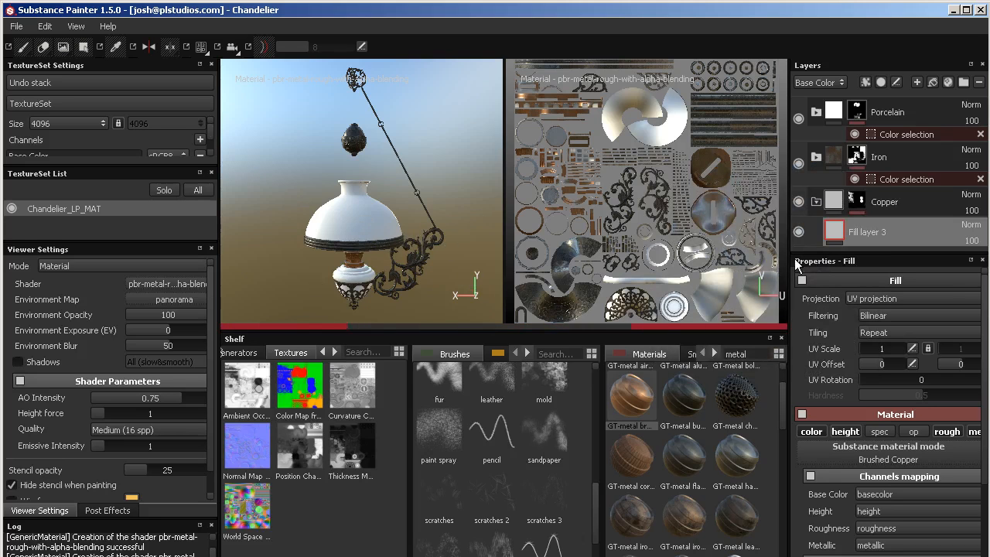
left_click(818, 202)
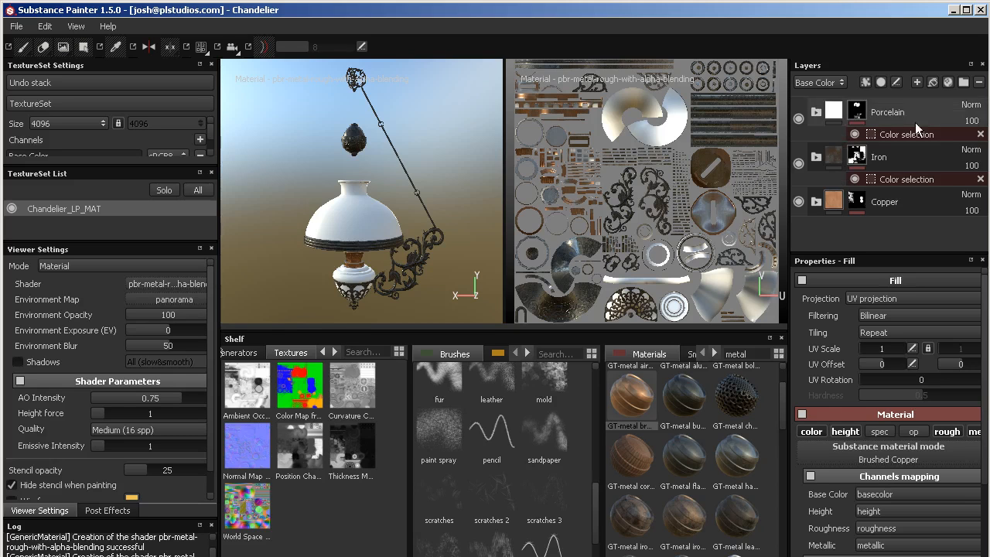
Add a new folder and place it between the Iron and Copper folders, outside both of them.
left_click(962, 82)
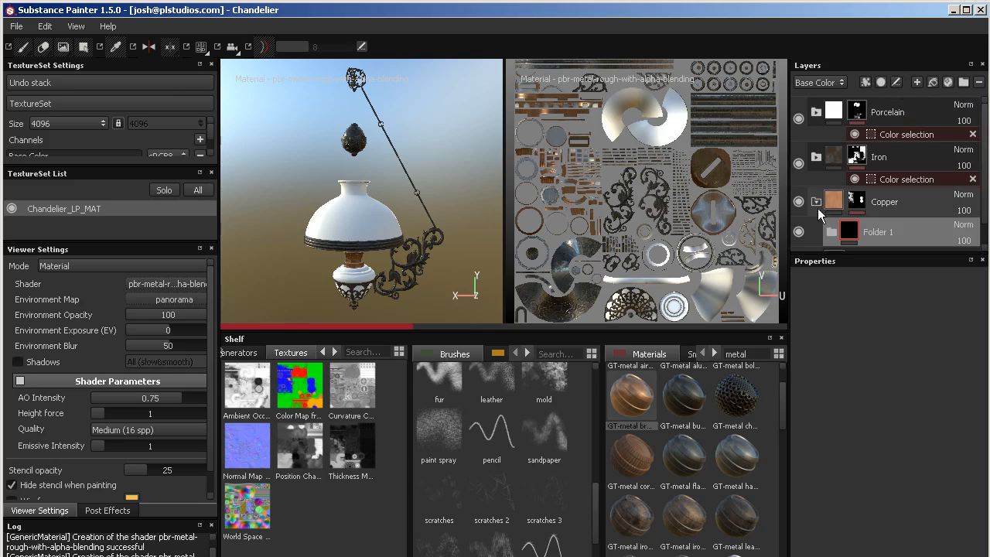
left_click(815, 202)
left_click_drag(874, 236, 878, 186)
left_click(815, 231)
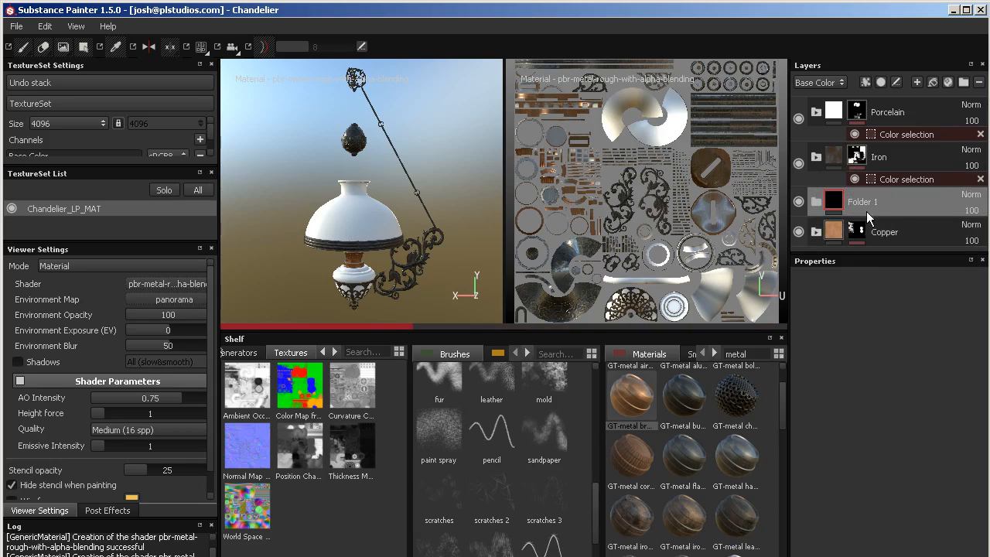
left_click_drag(881, 251, 879, 319)
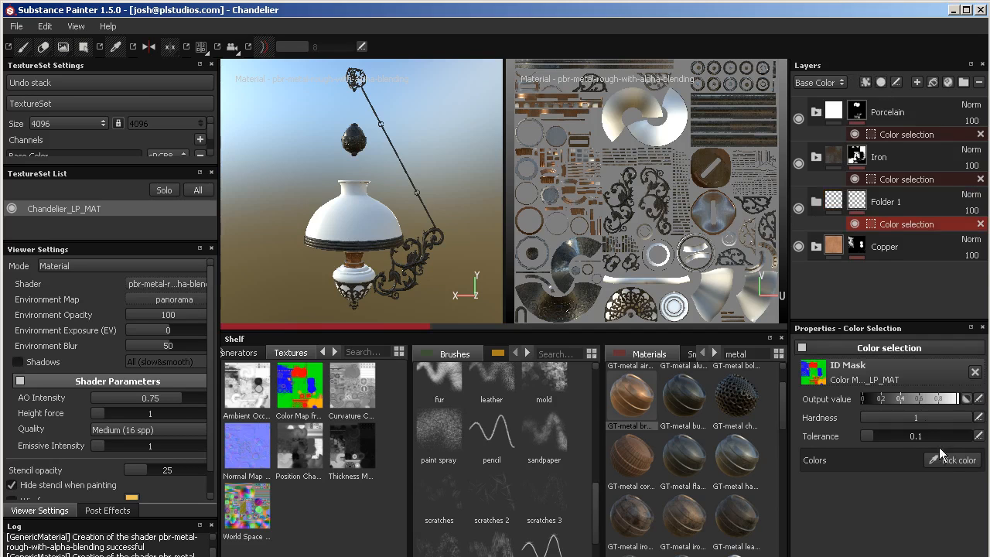
Pick the orange ID color for the new folder's color selection mask and view the lamp's glass and burner up close.
left_click(951, 459)
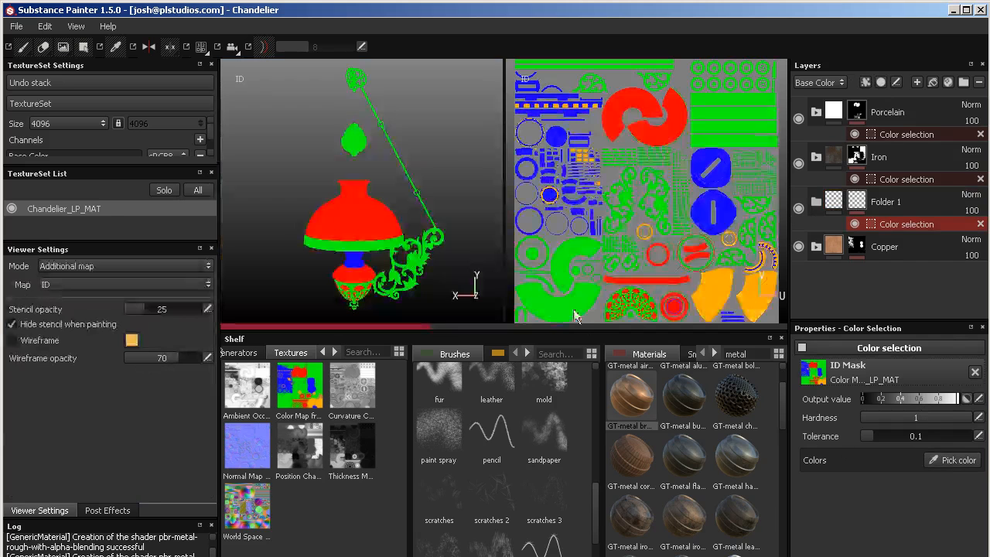
left_click(713, 293)
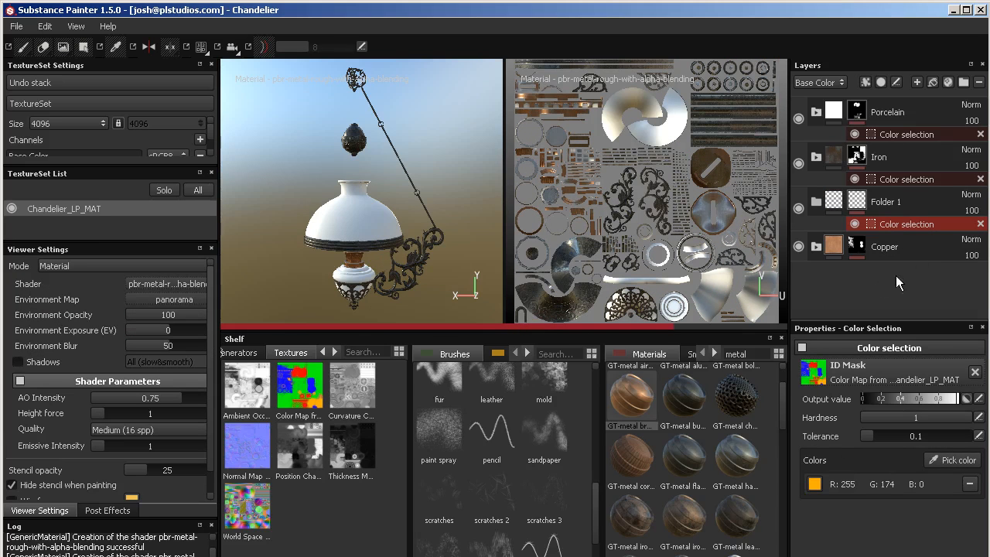
left_click_drag(303, 263, 336, 211, "alt")
right_click_drag(336, 211, 340, 253, "alt")
middle_click_drag(354, 246, 422, 139, "alt")
right_click_drag(422, 139, 423, 215, "alt")
mouse_move(424, 157)
left_mouse_down("alt")
mouse_move(419, 198)
mouse_move(422, 161)
mouse_move(422, 176)
left_mouse_up("alt")
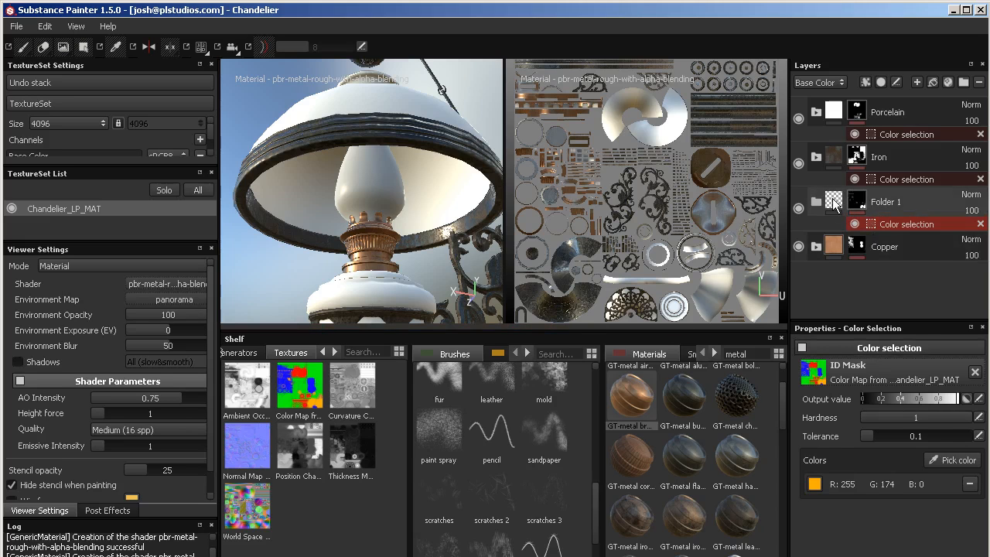
Add a fill layer and place it inside the new orange-masked folder.
left_click(881, 203)
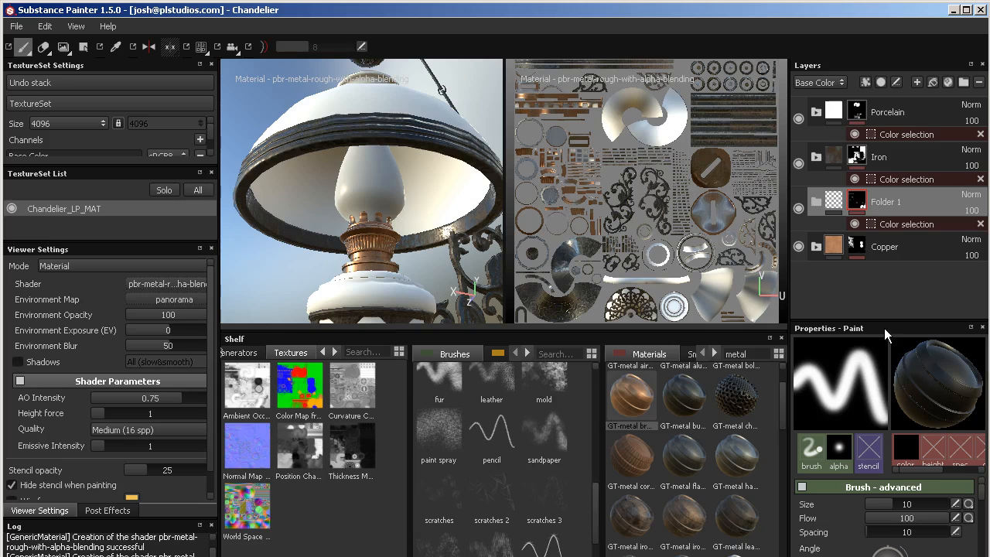
mouse_move(883, 323)
left_mouse_down()
mouse_move(885, 267)
mouse_move(888, 276)
left_mouse_up()
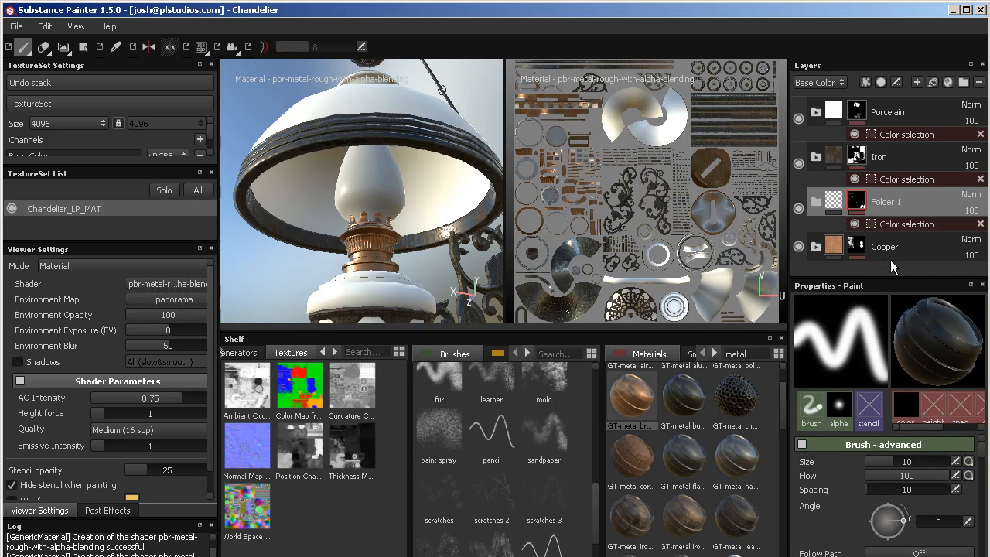
left_click(933, 82)
left_click_drag(851, 204, 853, 229)
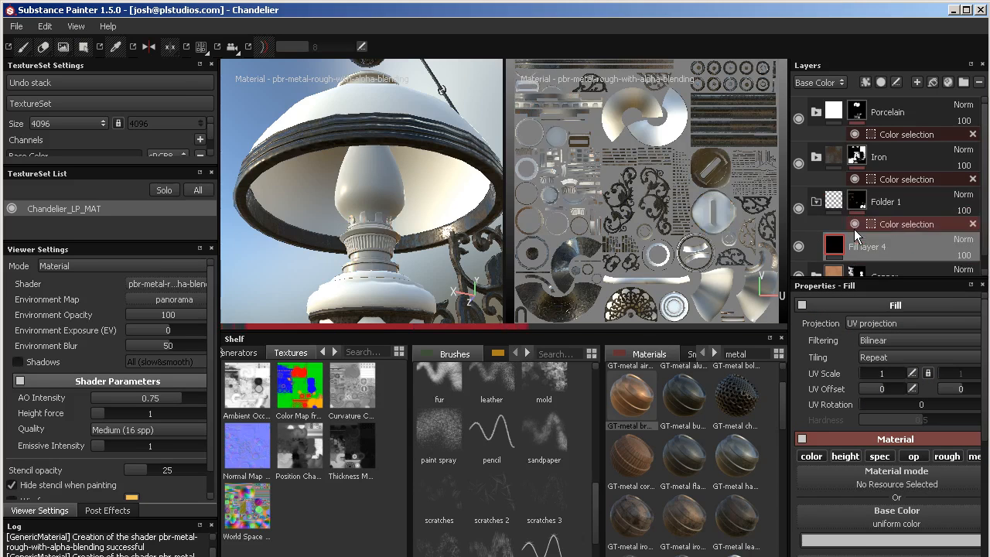
Rename the new orange-masked folder as Globe.
left_click(896, 204)
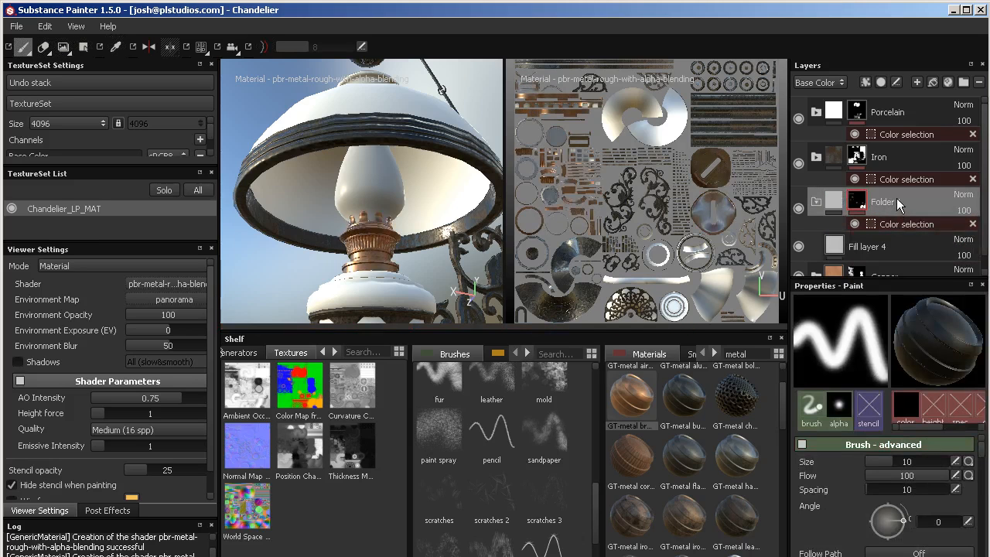
double_click(895, 200)
type("Globe")
key("Return")
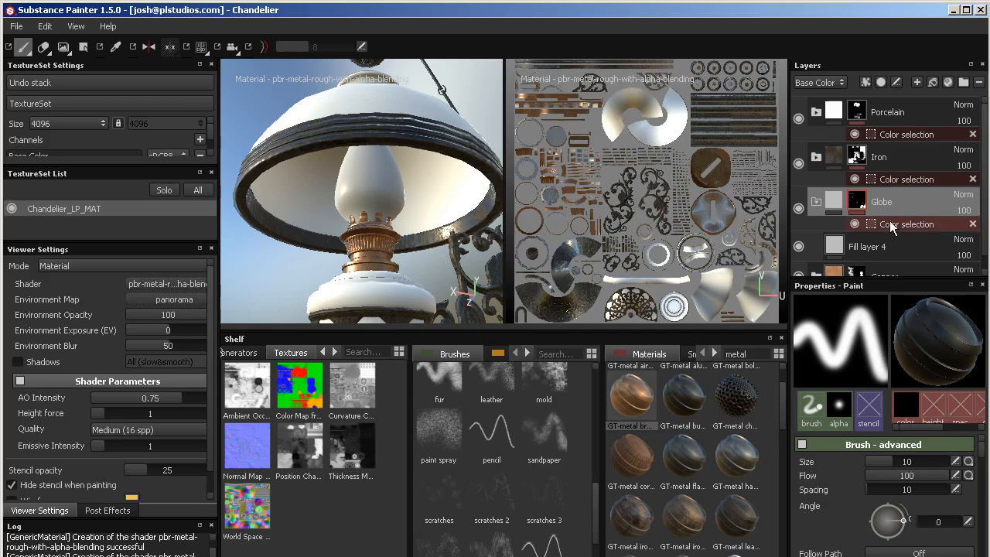
Check the texture set's channels and limit the Globe folder's fill layer to the opacity and roughness channels.
left_click(868, 244)
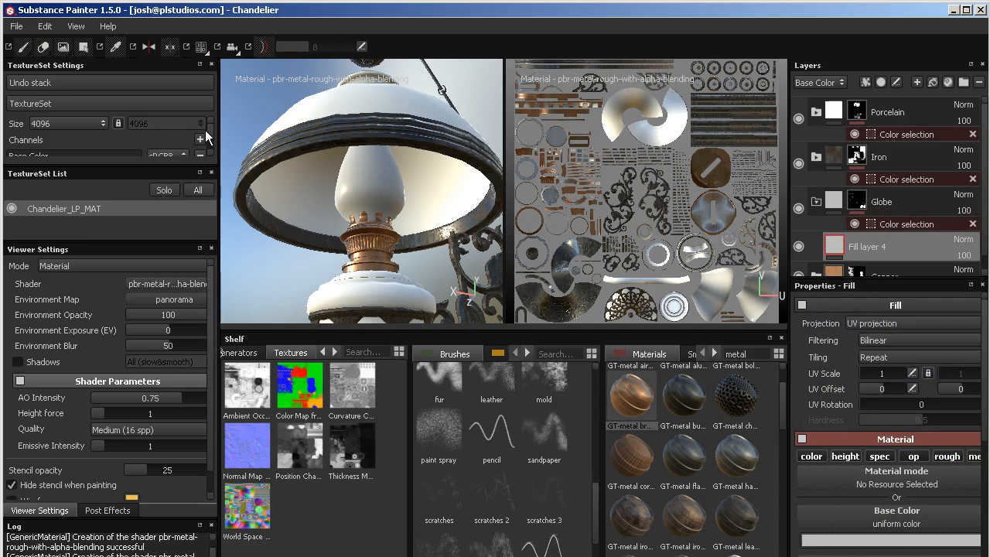
left_click_drag(208, 130, 209, 131)
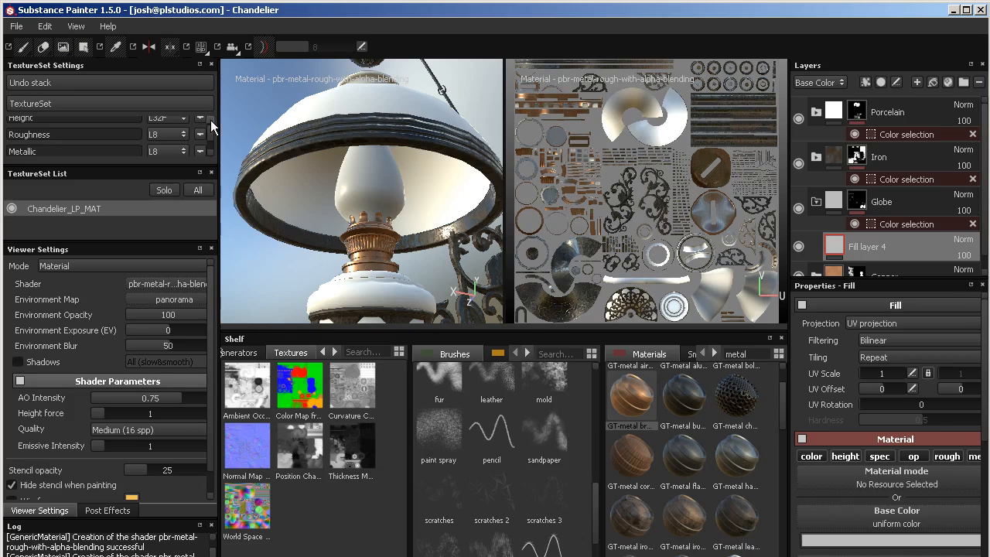
scroll(211, 121, "up", 3)
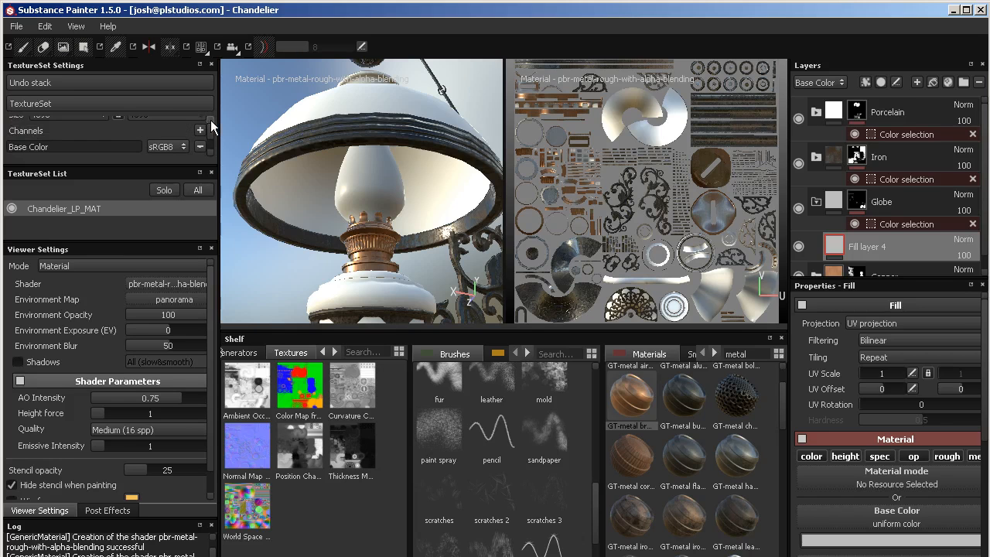
scroll(212, 153, "down", 5)
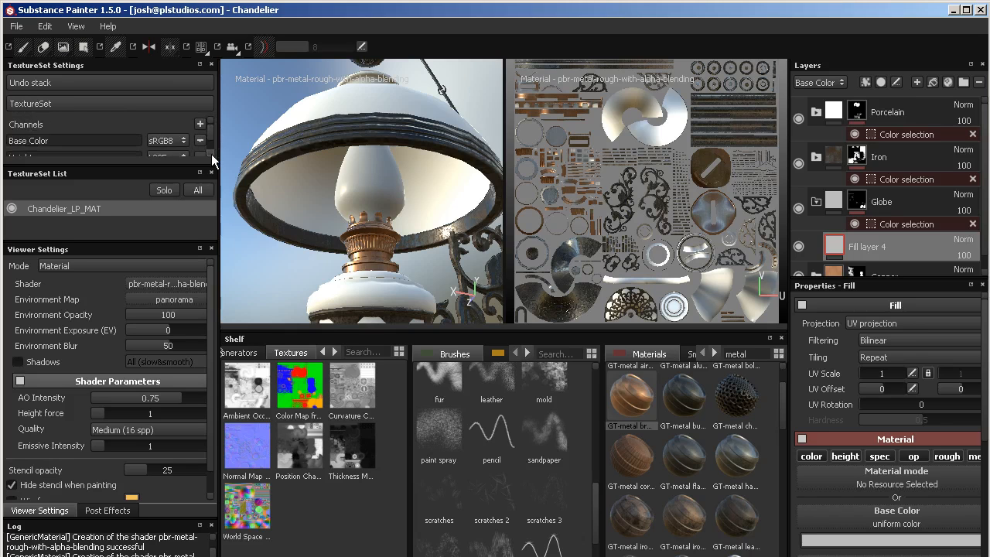
scroll(213, 160, "down", 1)
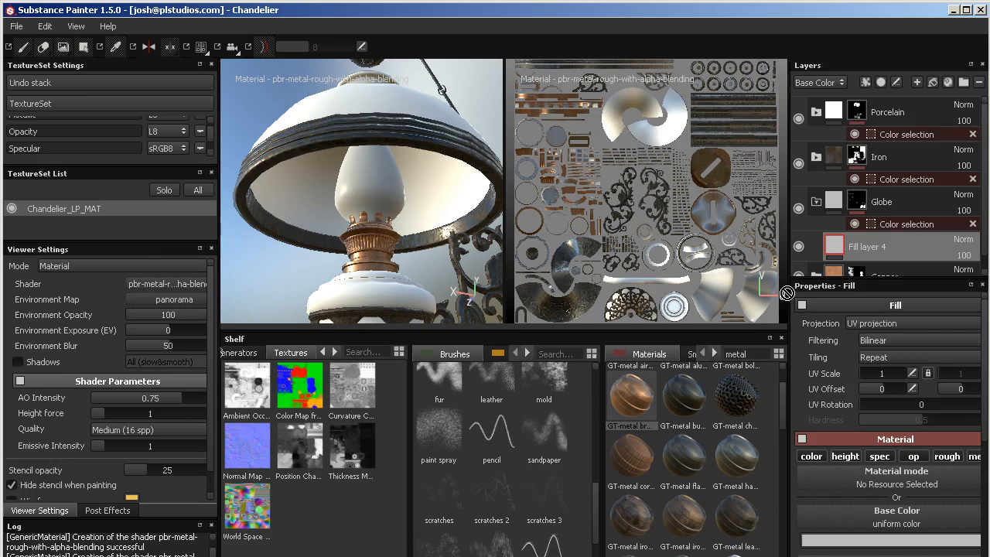
left_click_drag(787, 293, 771, 293)
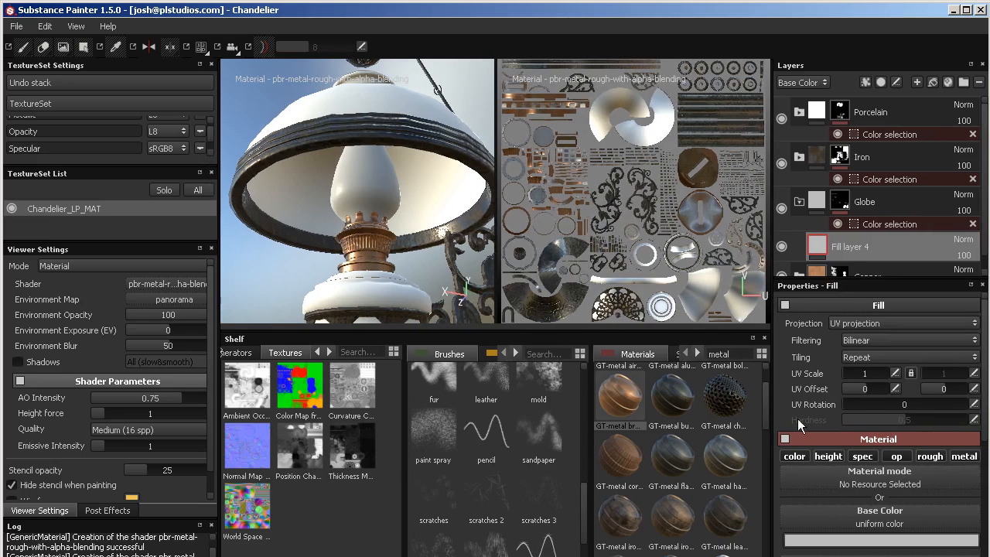
left_click_drag(988, 353, 988, 356)
left_click(821, 457)
left_click(862, 456)
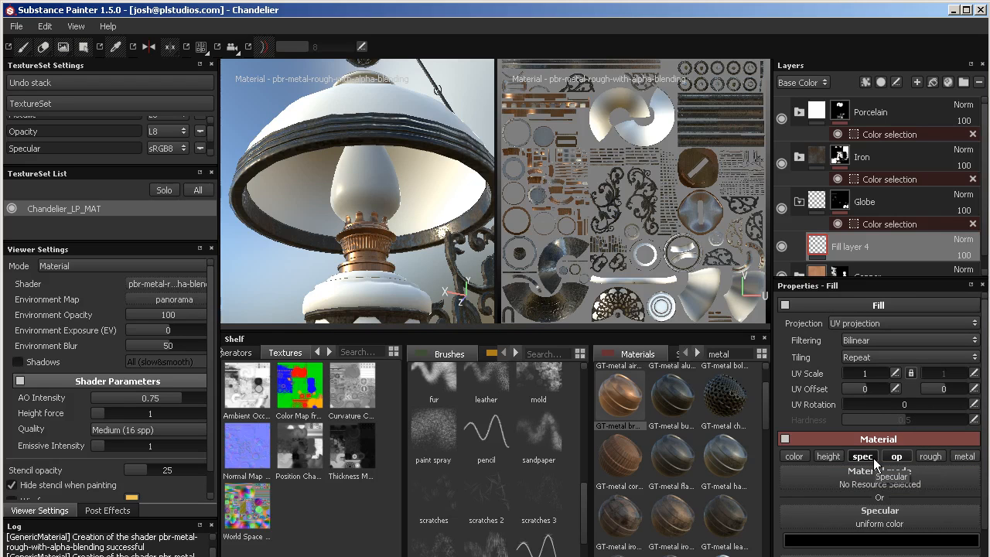
left_click(901, 458)
left_click(930, 457)
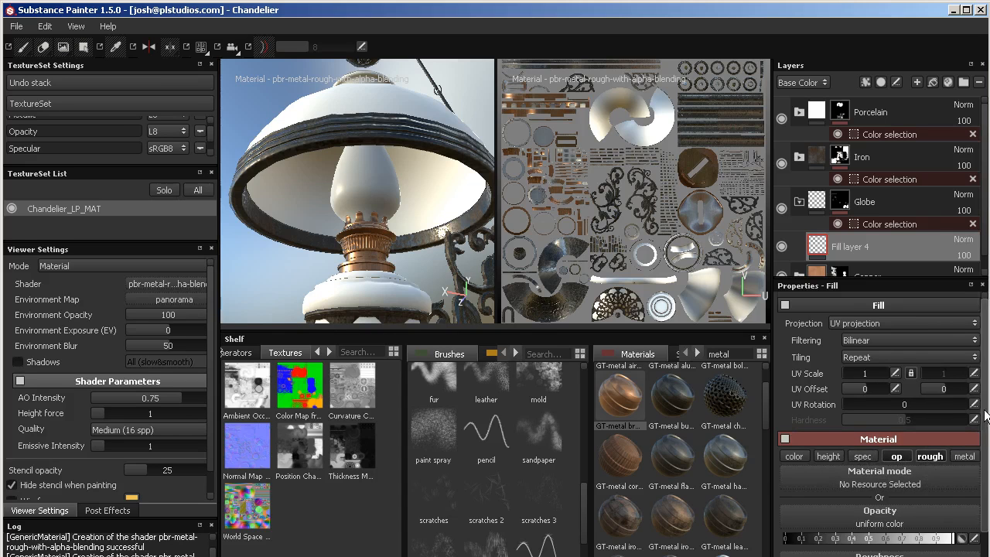
Set the Globe fill layer's opacity to about 0.3 and lower its roughness to about 0.
scroll(976, 442, "down", 1)
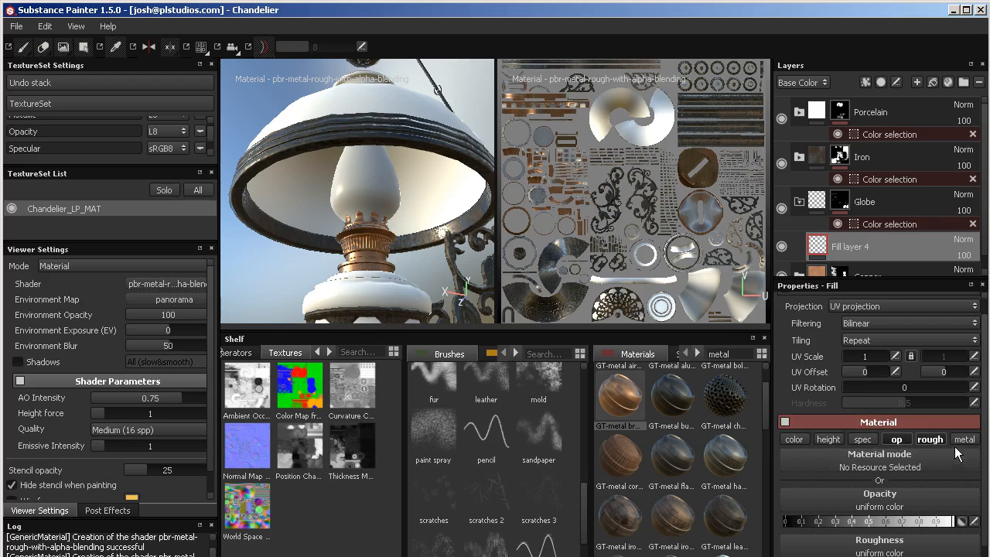
scroll(885, 494, "down", 1)
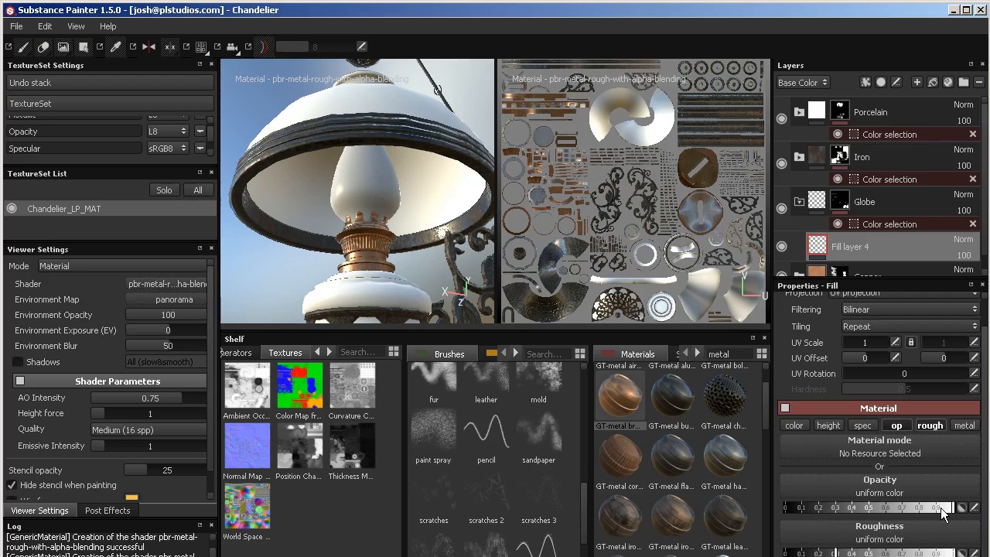
left_click_drag(940, 507, 865, 510)
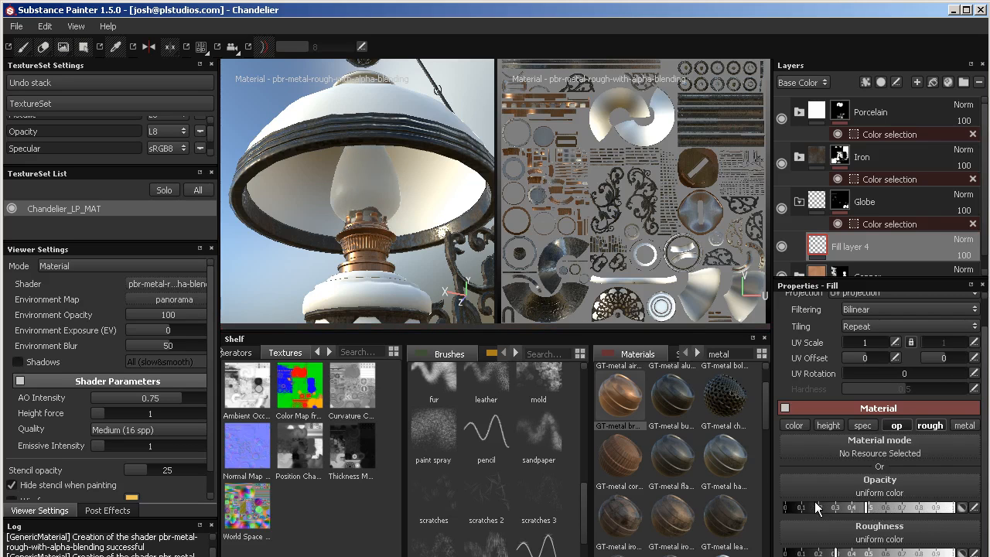
left_click_drag(866, 510, 835, 517)
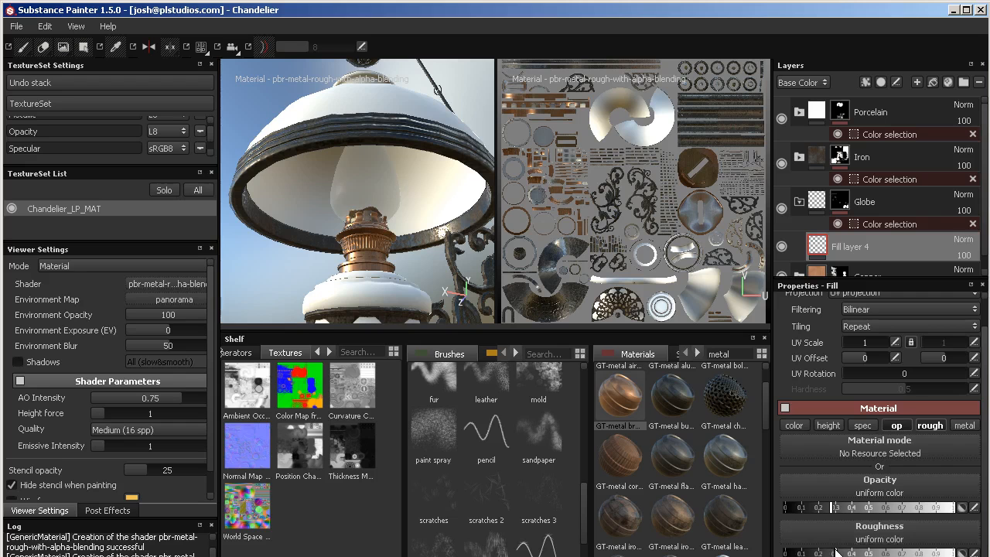
mouse_move(836, 551)
left_mouse_down()
mouse_move(849, 552)
mouse_move(788, 552)
left_mouse_up()
left_click_drag(346, 179, 376, 154, "alt")
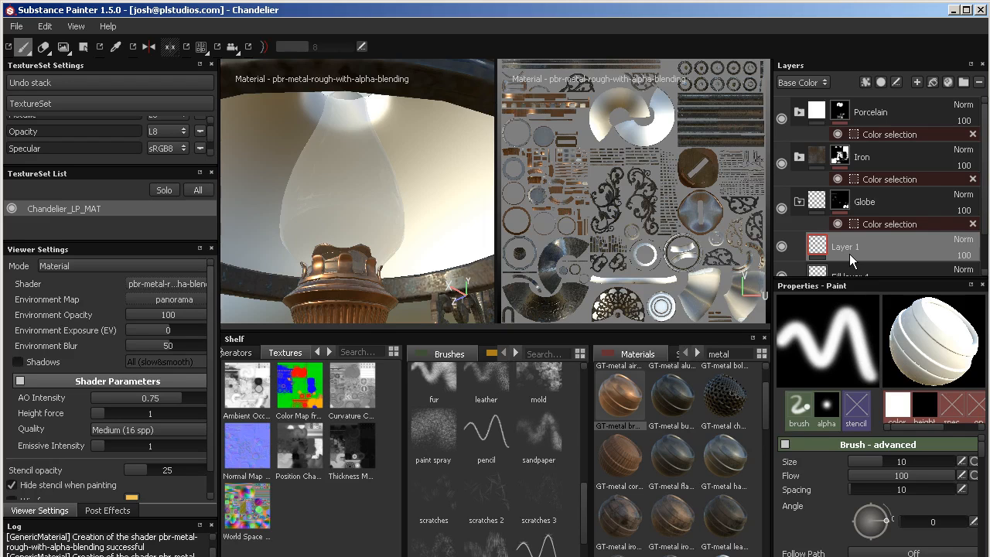
Rename the new paint layer inside the Globe folder as Smudges.
double_click(851, 246)
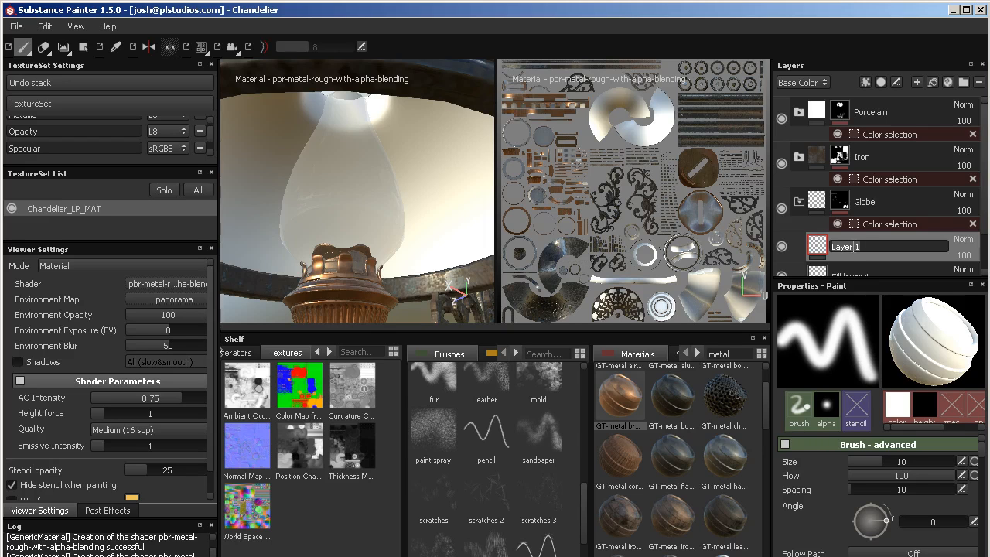
type("Smudges")
key("Return")
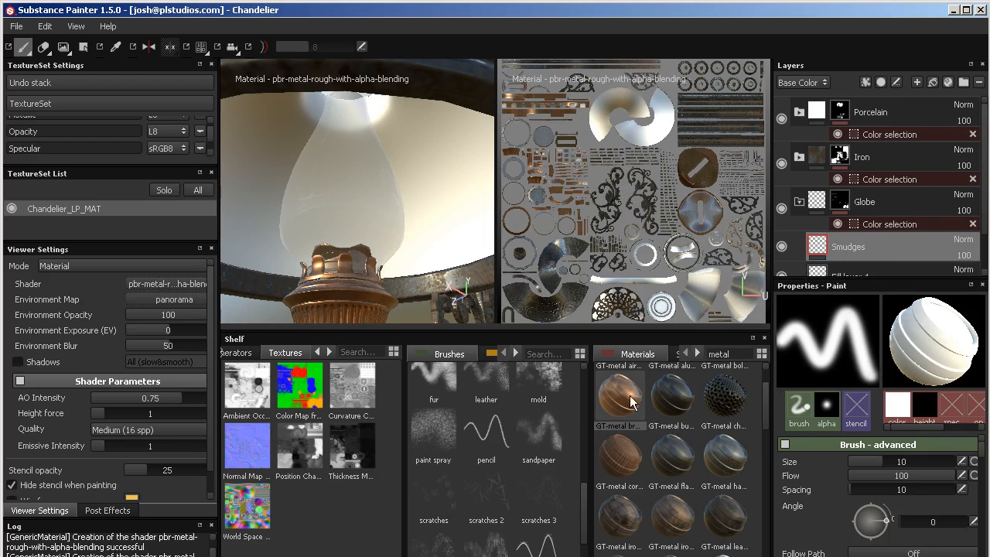
Choose the mold brush, try a stroke on the glass globe and undo it.
left_click(530, 379)
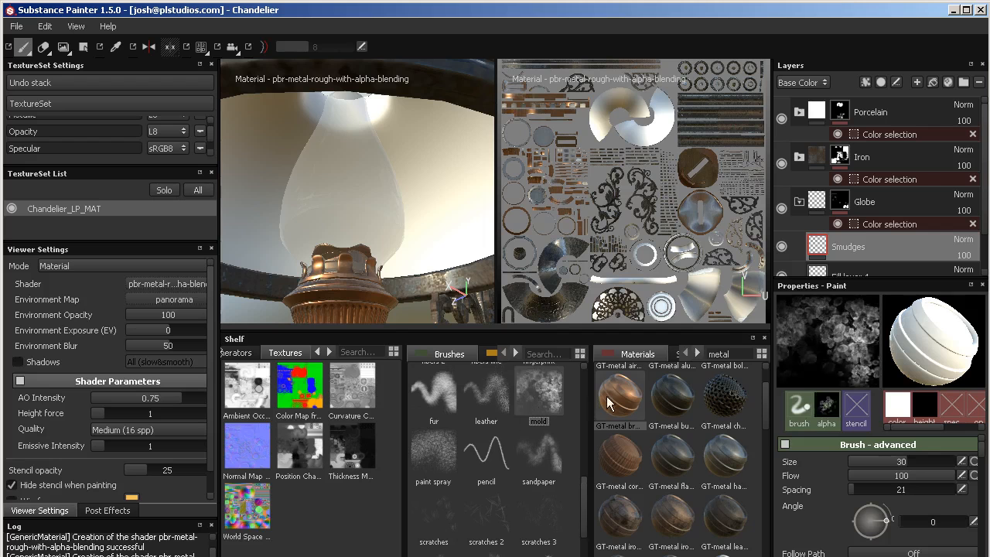
mouse_move(332, 220)
left_mouse_down()
mouse_move(340, 216)
mouse_move(327, 206)
mouse_move(339, 209)
left_mouse_up()
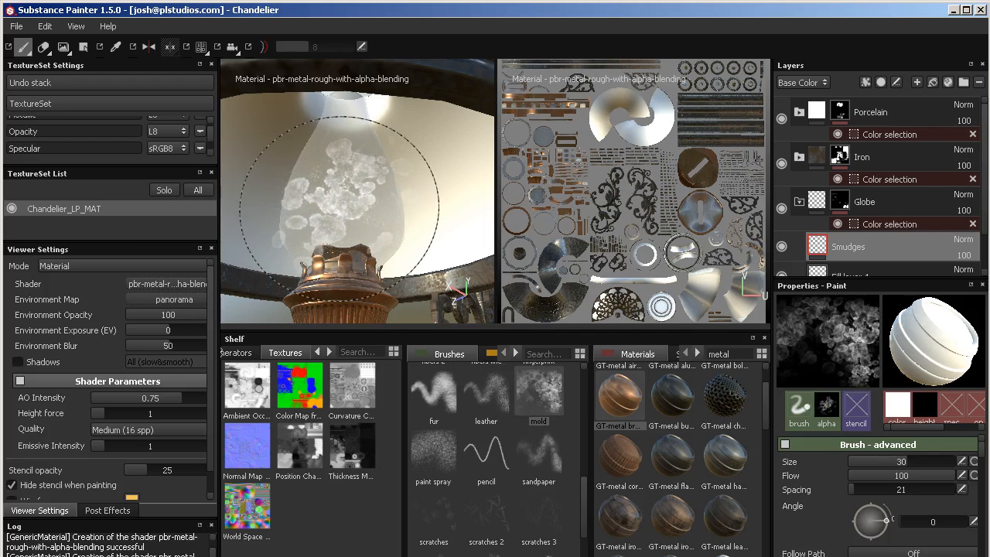
key("ctrl+z")
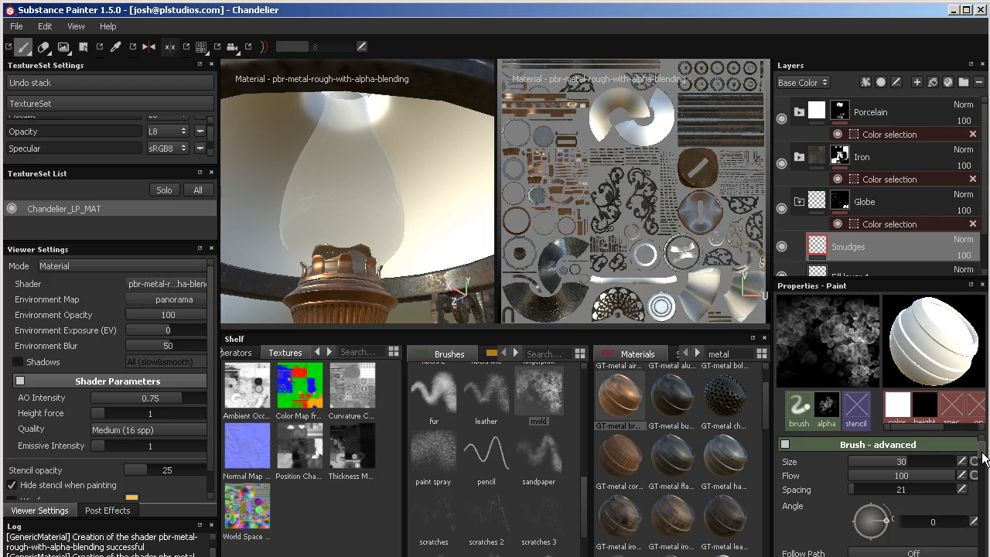
Limit the mold brush's material to the color, roughness and opacity channels.
scroll(905, 412, "down", 1)
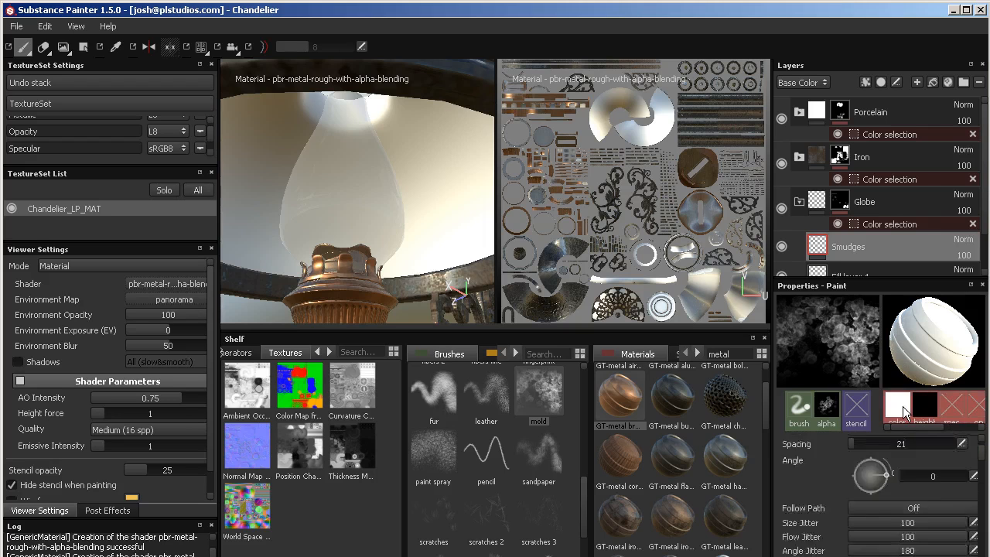
left_click(900, 408)
left_click(799, 462)
left_click(827, 462)
left_click(862, 461)
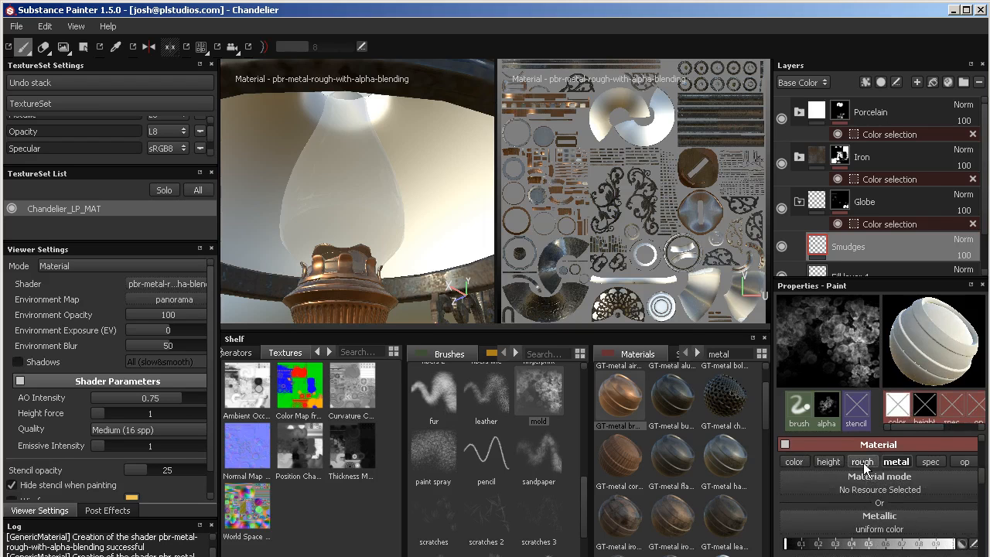
left_click(896, 461)
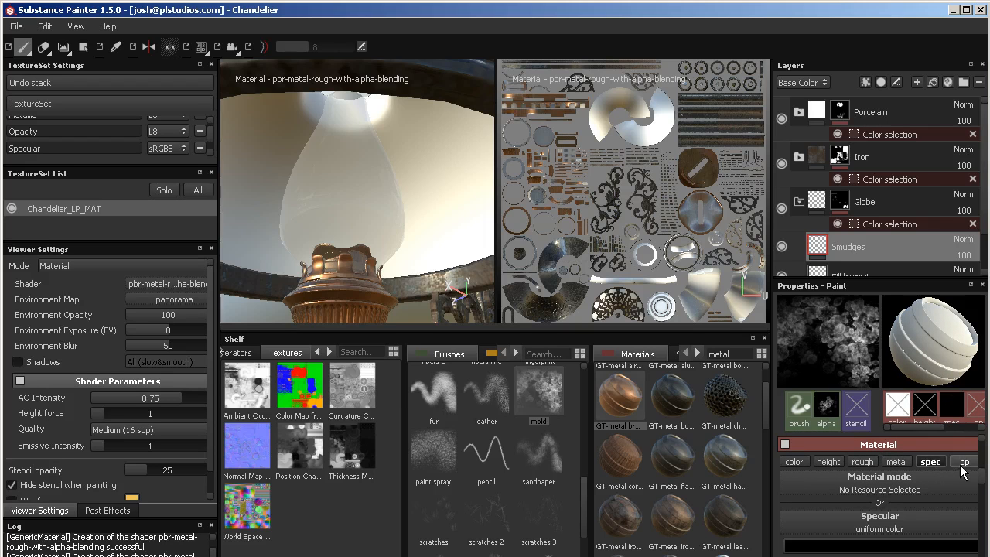
left_click(932, 461)
left_click(962, 462)
scroll(962, 469, "down", 1)
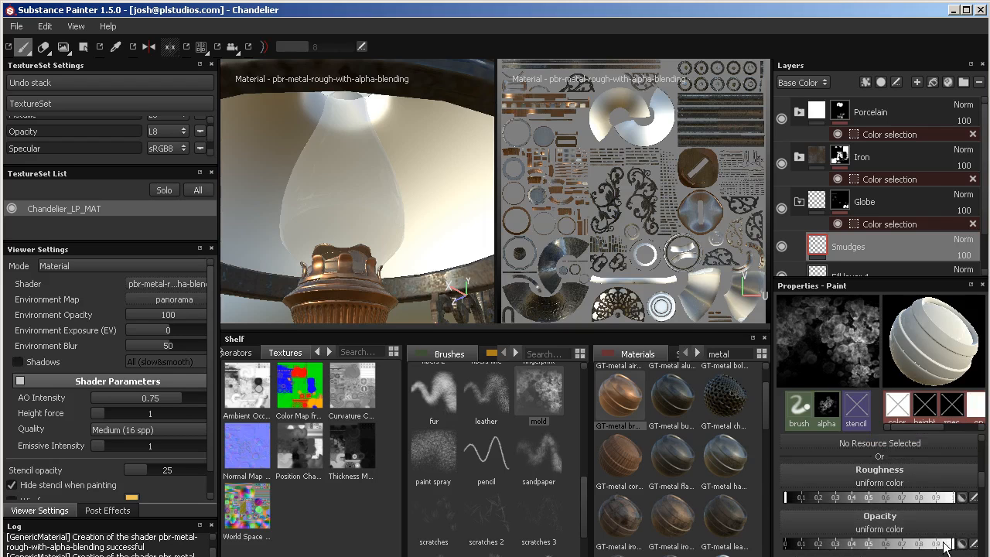
scroll(921, 484, "up", 3)
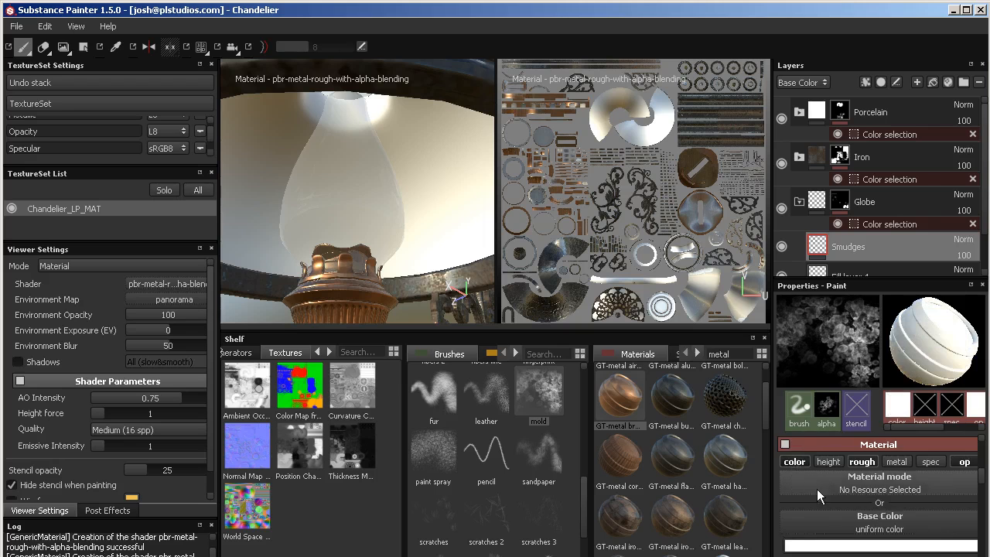
scroll(819, 488, "down", 1)
scroll(920, 479, "up", 1)
scroll(857, 481, "down", 2)
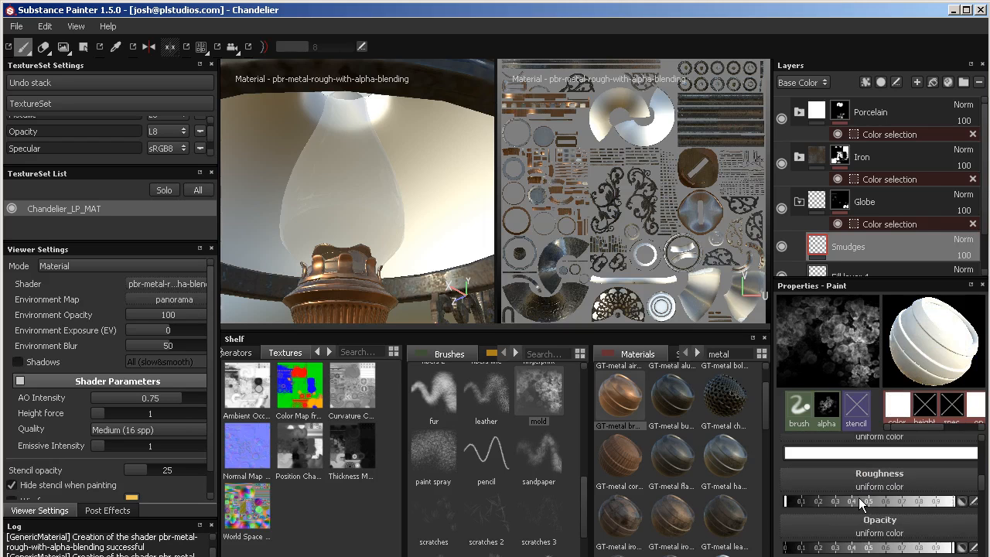
Set the mold brush material's roughness to about 0.7 and its opacity to about 0.4.
left_click_drag(788, 501, 806, 501)
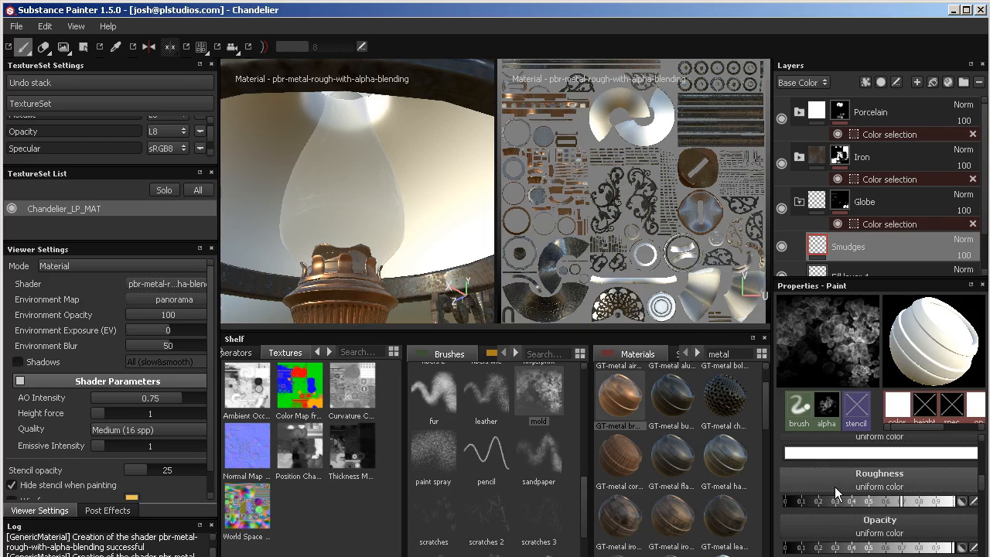
mouse_move(981, 482)
left_mouse_down()
mouse_move(881, 514)
mouse_move(848, 510)
left_mouse_up()
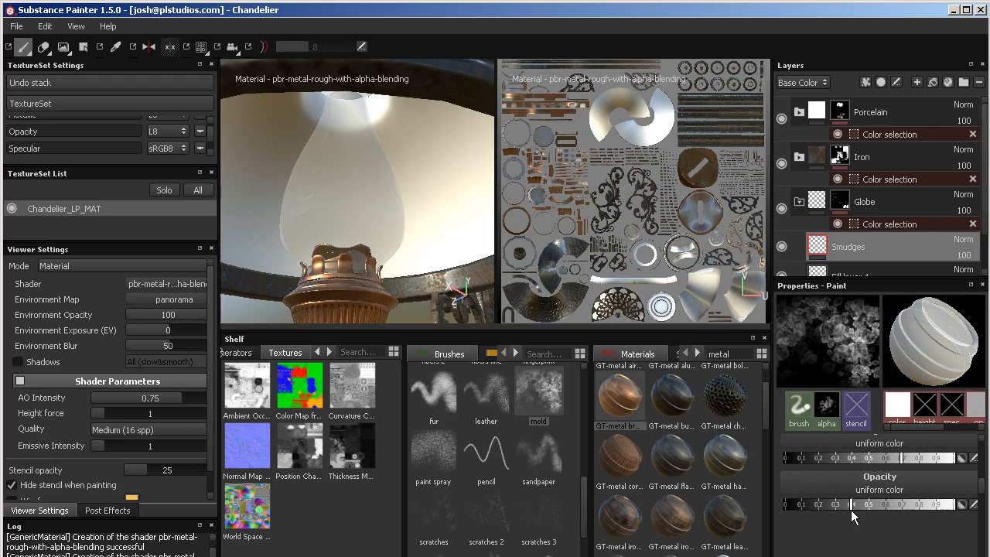
Try strokes on the glass globe while shrinking the mold brush, and undo the test strokes.
left_click(335, 230)
key("bracketleft")
key("bracketleft")
key("bracketleft")
key("bracketleft")
key("bracketleft")
key("bracketleft")
key("ctrl+z")
left_click(359, 218)
key("ctrl+z")
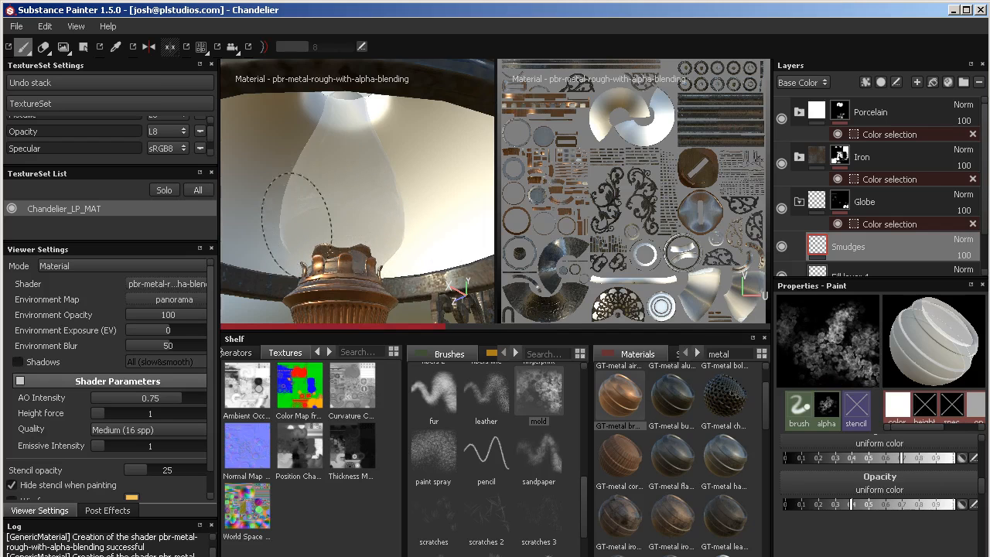
Paint mold-textured smudges around the glass globe from several sides on the Smudges layer.
left_click(256, 302)
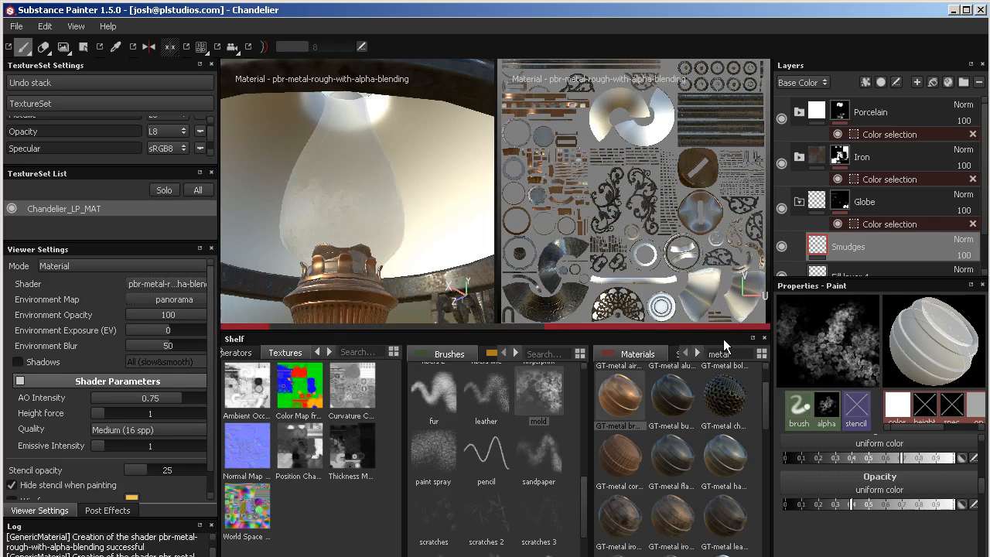
left_click_drag(242, 288, 255, 313, "alt")
key("alt")
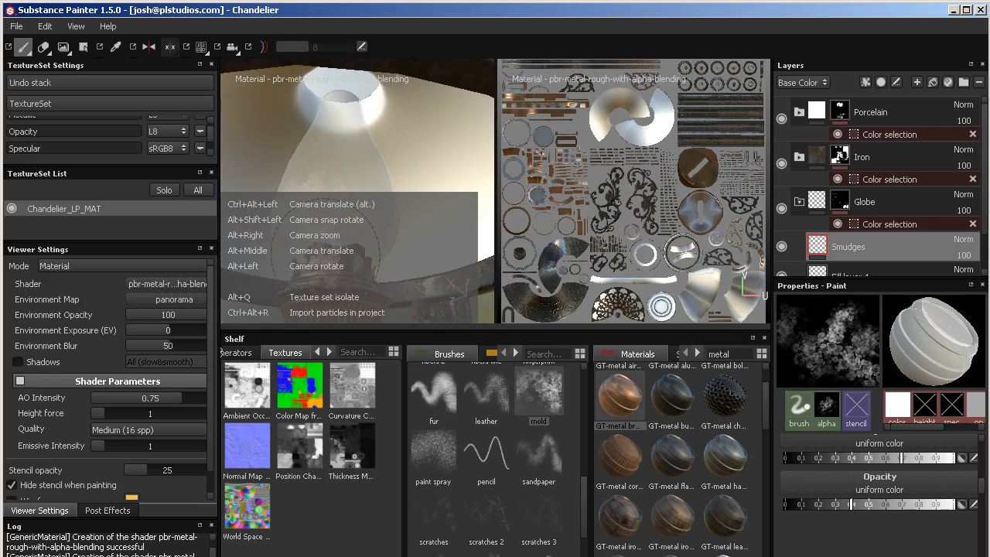
right_click_drag(477, 305, 460, 178, "alt")
mouse_move(292, 289)
left_mouse_down("alt")
mouse_move(348, 255)
mouse_move(385, 302)
left_mouse_up("alt")
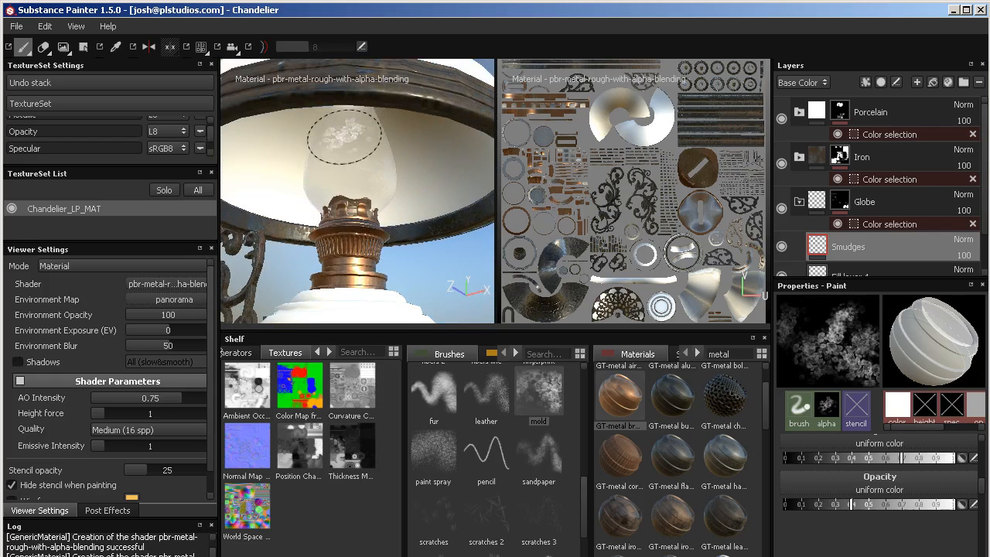
mouse_move(419, 267)
left_mouse_down("alt")
mouse_move(441, 258)
mouse_move(372, 171)
left_mouse_up("alt")
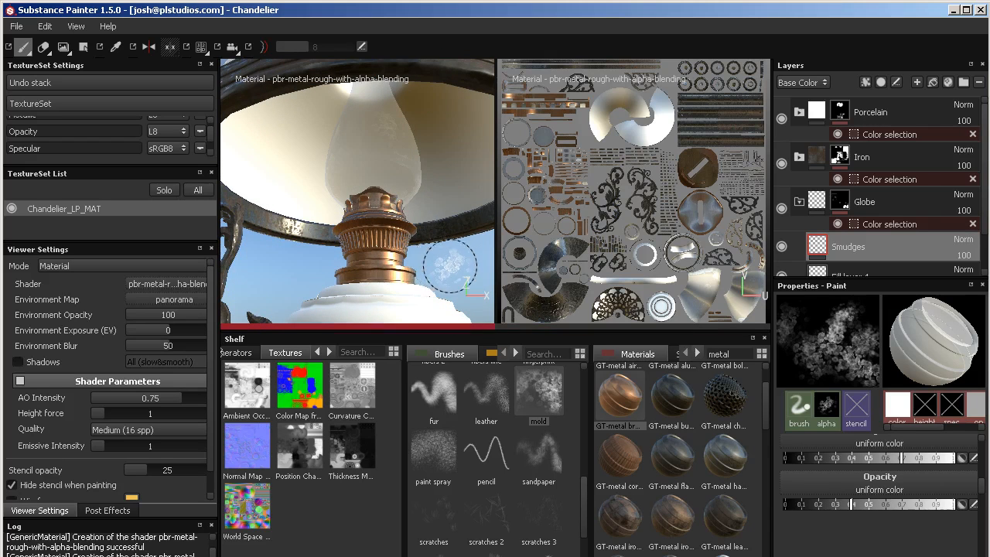
key("alt")
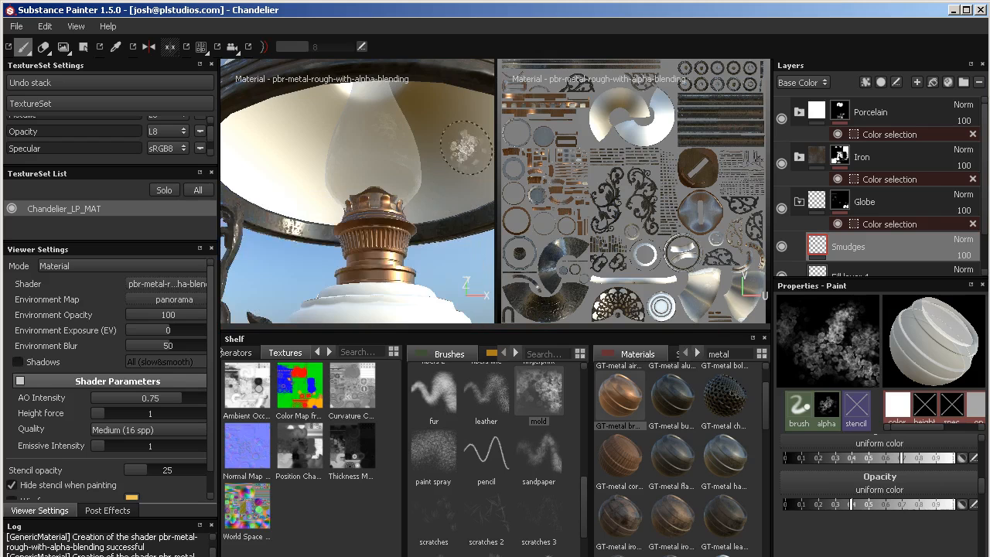
mouse_move(458, 264)
left_mouse_down("alt")
mouse_move(465, 257)
mouse_move(377, 166)
left_mouse_up("alt")
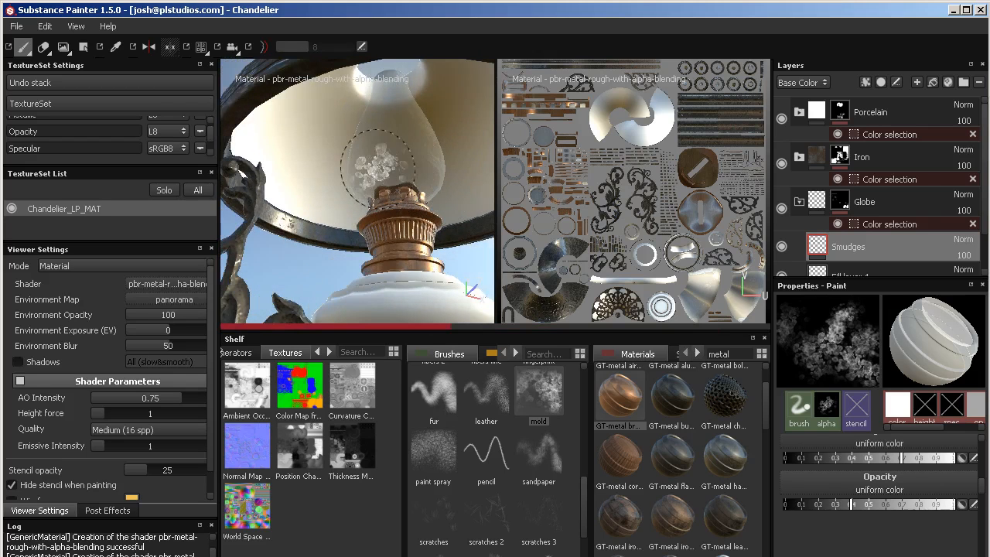
left_click(419, 164)
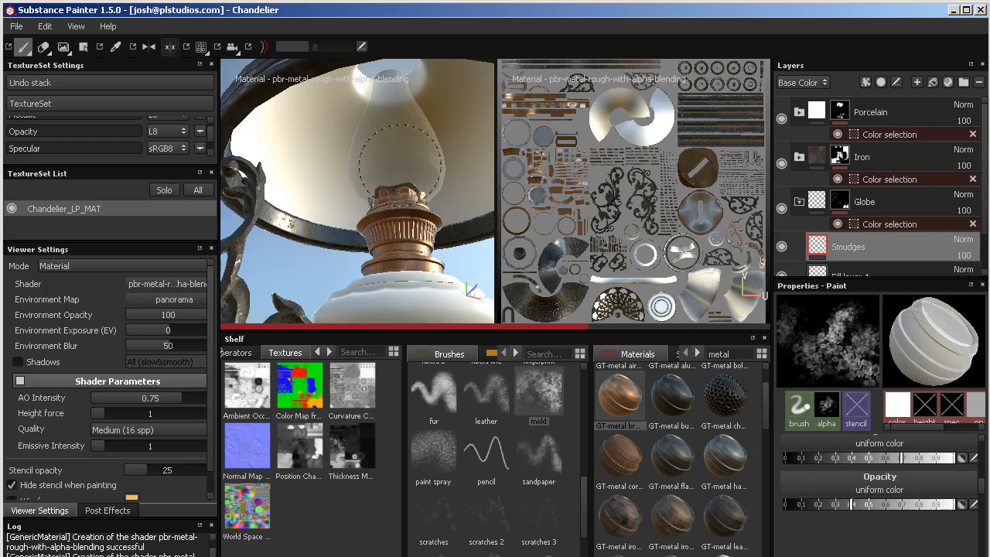
left_click_drag(467, 269, 500, 236, "alt")
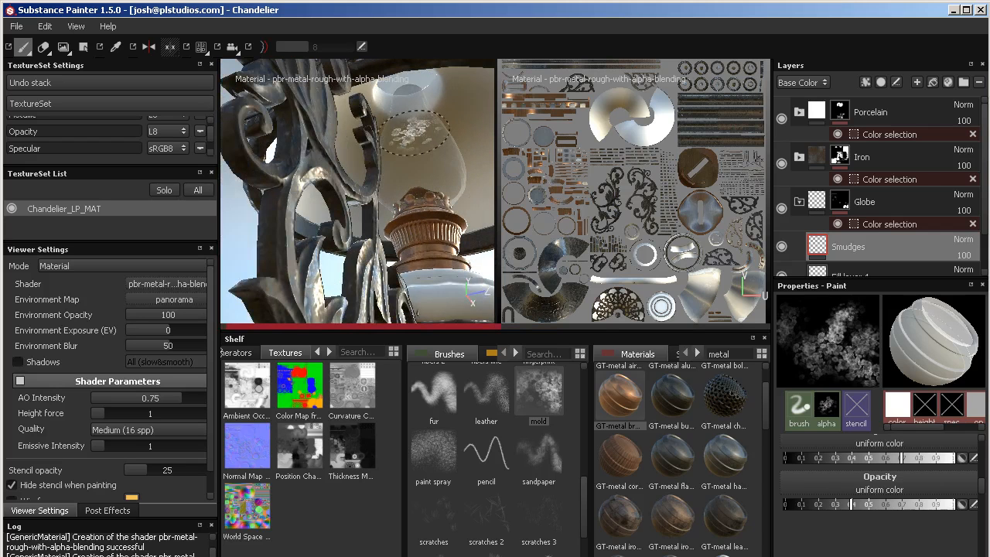
left_click_drag(246, 246, 418, 208, "alt")
left_click_drag(390, 225, 415, 263, "alt")
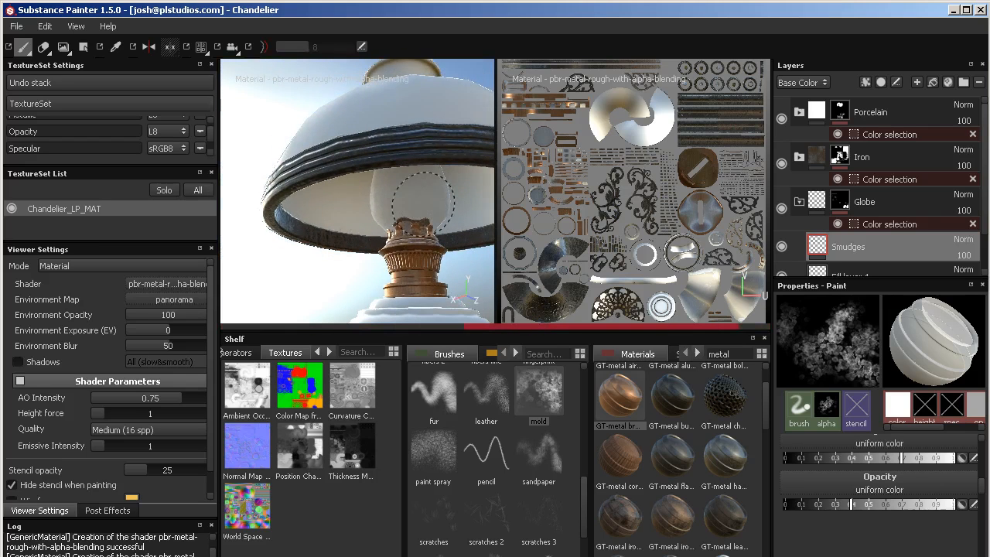
left_click_drag(288, 291, 325, 232, "alt")
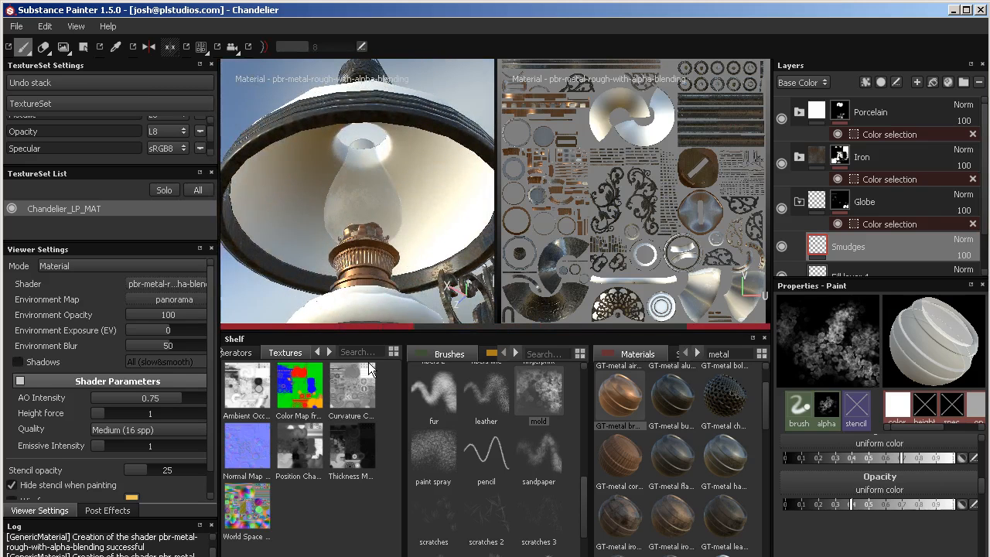
Expand the Porcelain folder and add a new paint layer above its fill layer.
mouse_move(369, 362)
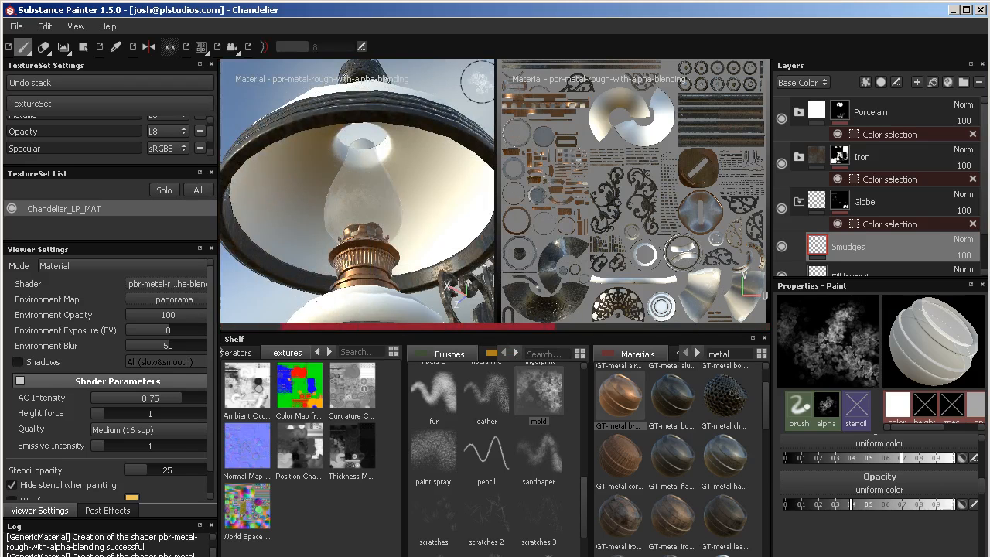
mouse_move(473, 94)
left_mouse_down("alt")
mouse_move(472, 76)
mouse_move(479, 82)
left_mouse_up("alt")
right_click_drag(477, 93, 465, 183, "alt")
right_click_drag(466, 147, 458, 179, "alt")
left_click_drag(458, 179, 380, 132, "alt")
left_click_drag(481, 140, 468, 102, "alt")
middle_click_drag(469, 101, 444, 143, "alt")
right_click_drag(446, 175, 440, 154, "alt")
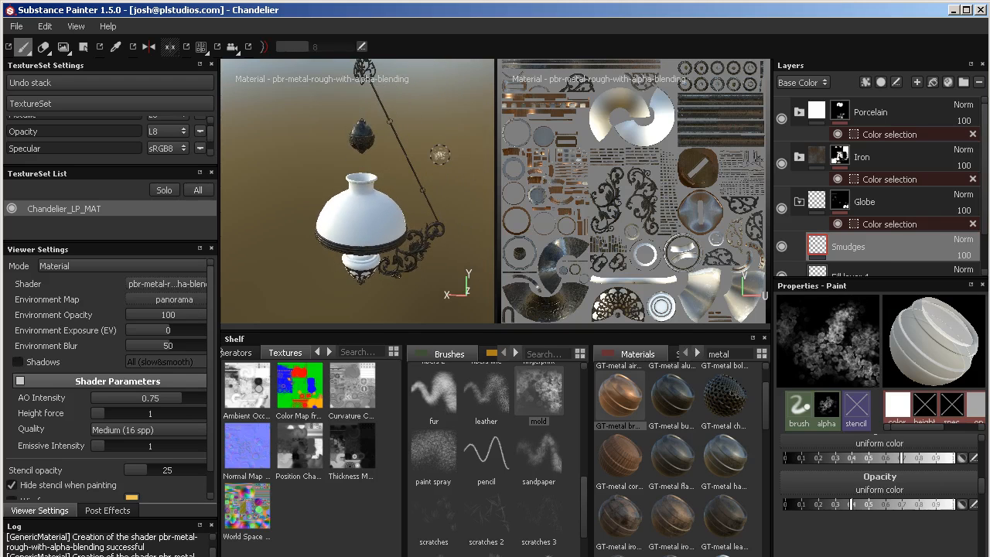
left_click(798, 113)
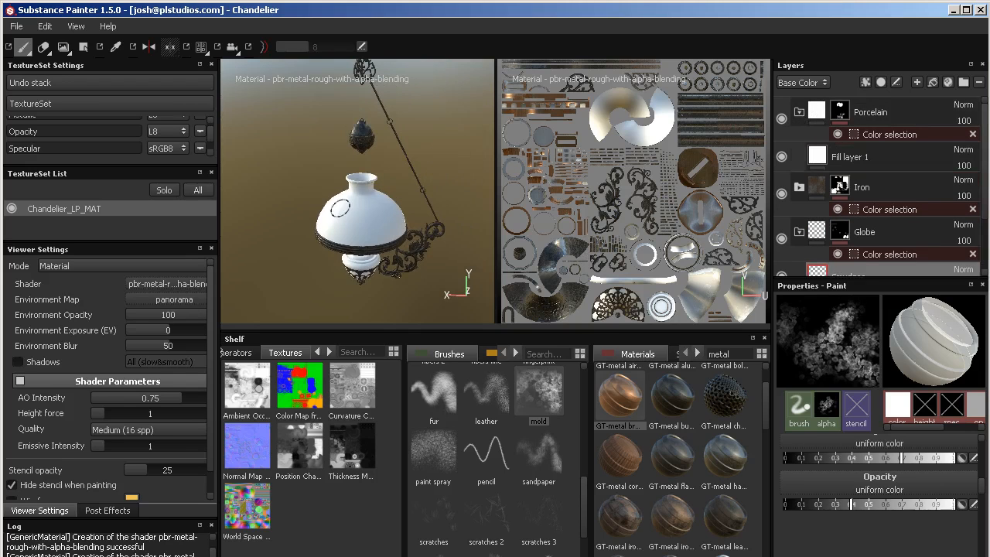
left_click(893, 145)
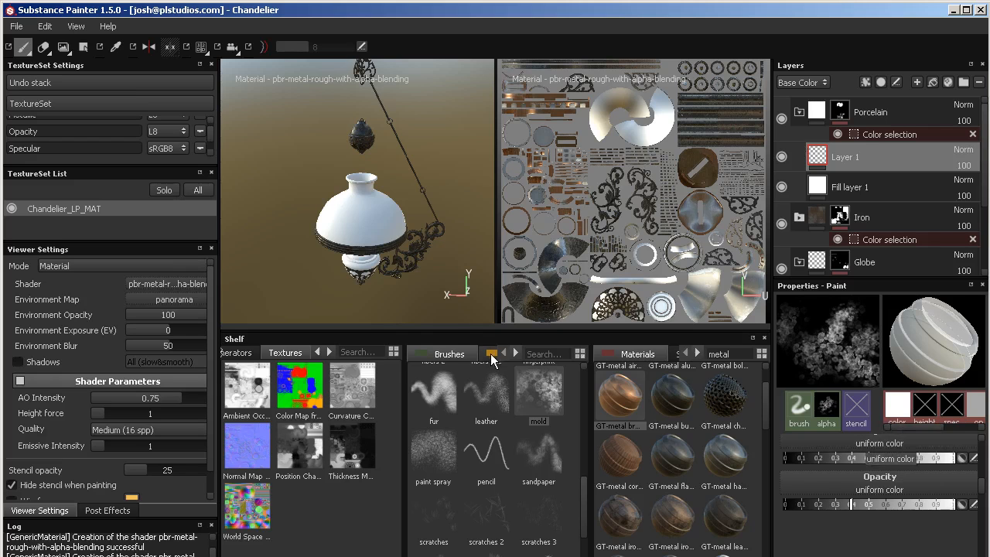
Switch from the mold brush to the branching, vein-like particle brush for physical painting.
left_click(491, 354)
left_click_drag(584, 417, 587, 479)
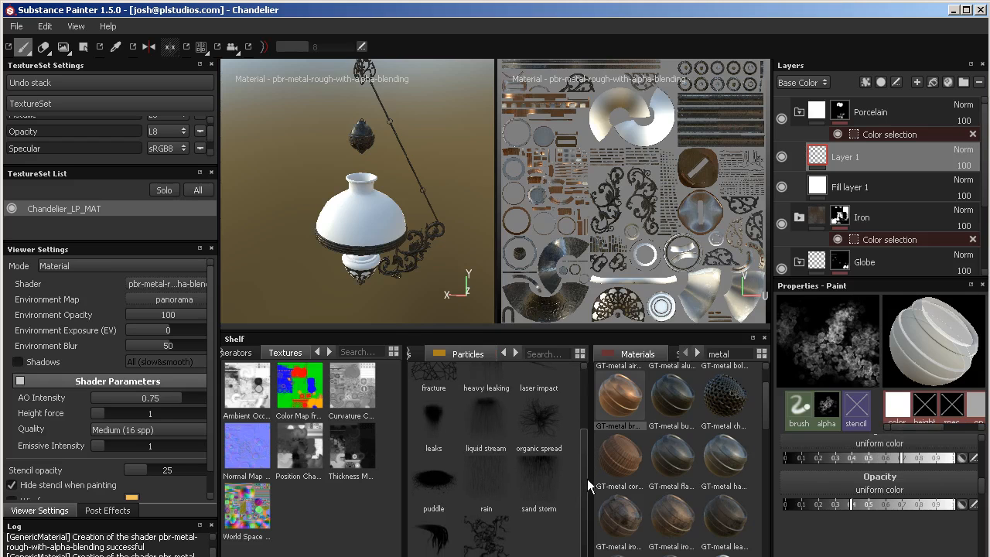
left_click(501, 548)
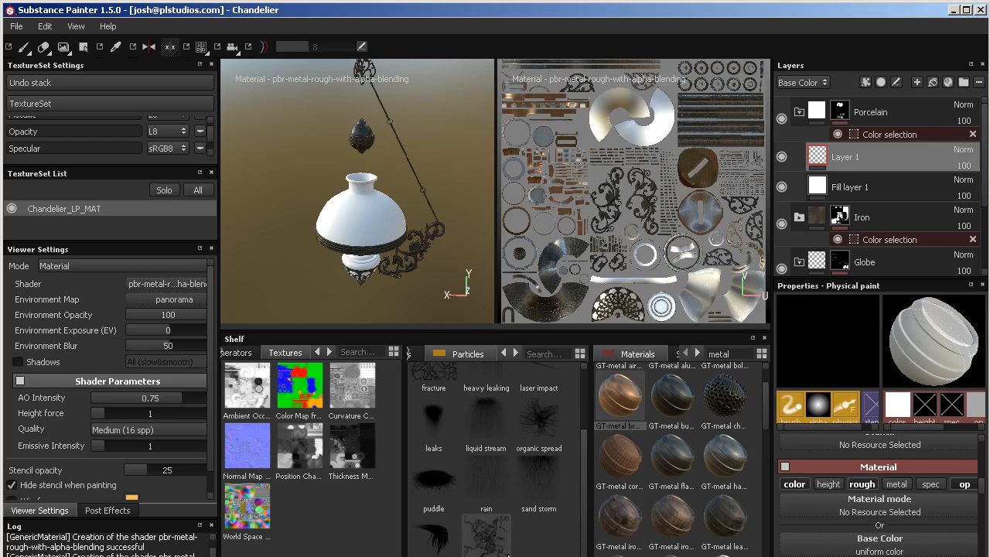
scroll(879, 533, "down", 1)
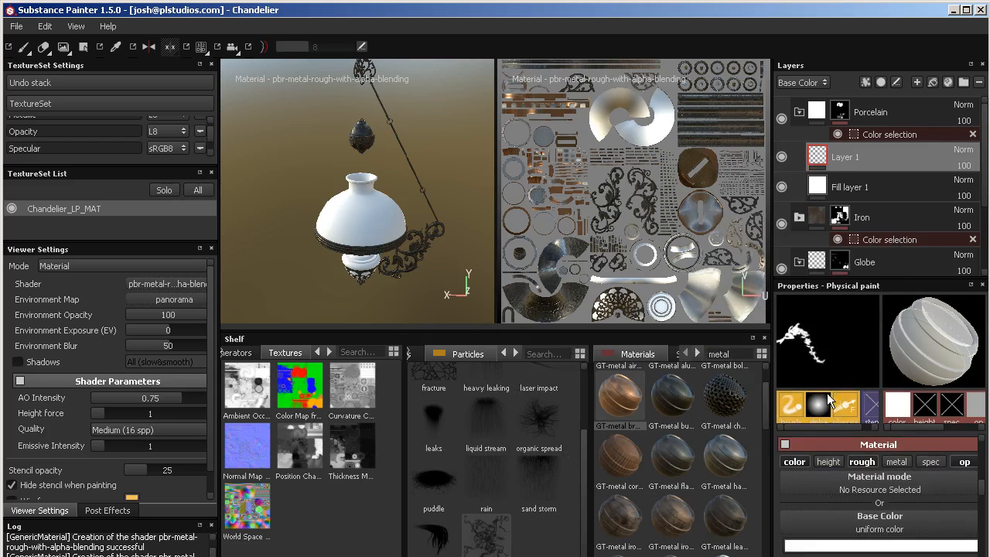
Set the particle brush's base color to a light golden tan.
left_click(879, 544)
left_click_drag(862, 474, 756, 393)
left_click_drag(859, 497, 860, 489)
mouse_move(756, 395)
left_mouse_down()
mouse_move(752, 408)
mouse_move(766, 402)
left_mouse_up()
left_click(923, 350)
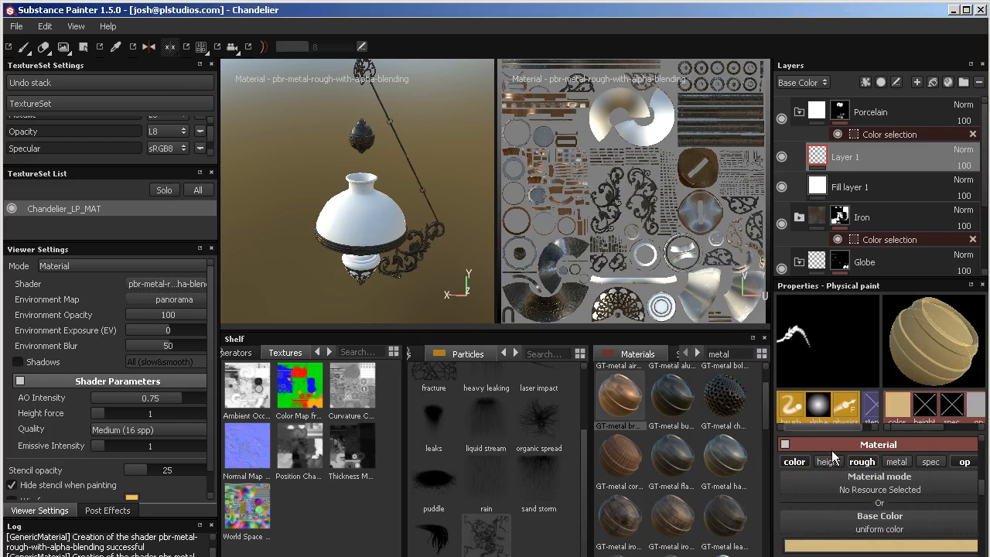
Turn off the opacity channel of the particle brush's material and lower its roughness.
left_click(964, 461)
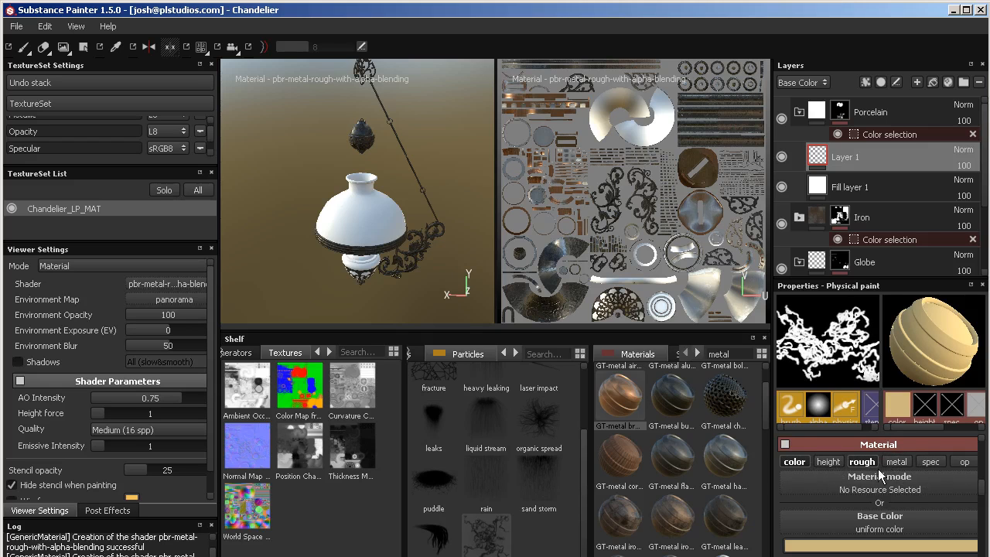
scroll(978, 501, "down", 2)
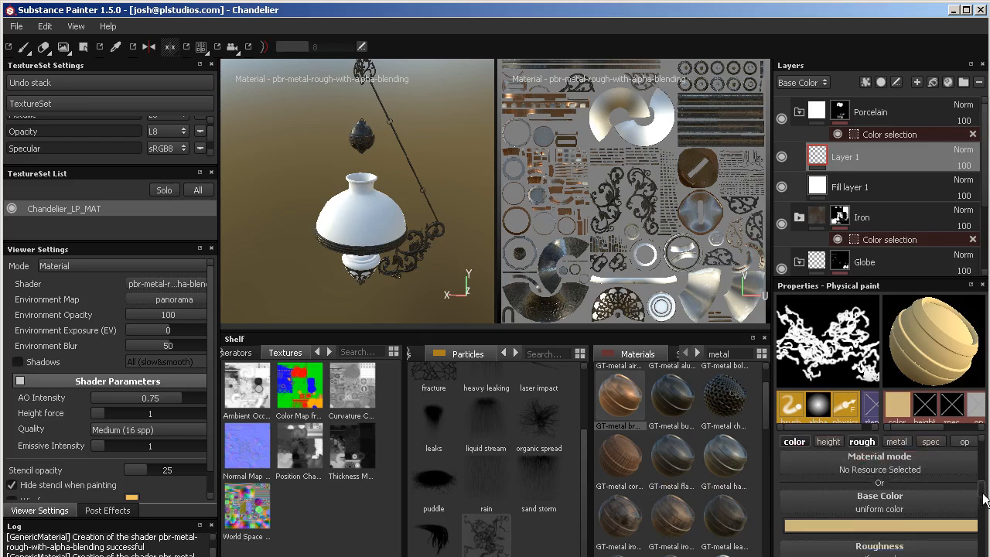
left_click(896, 552)
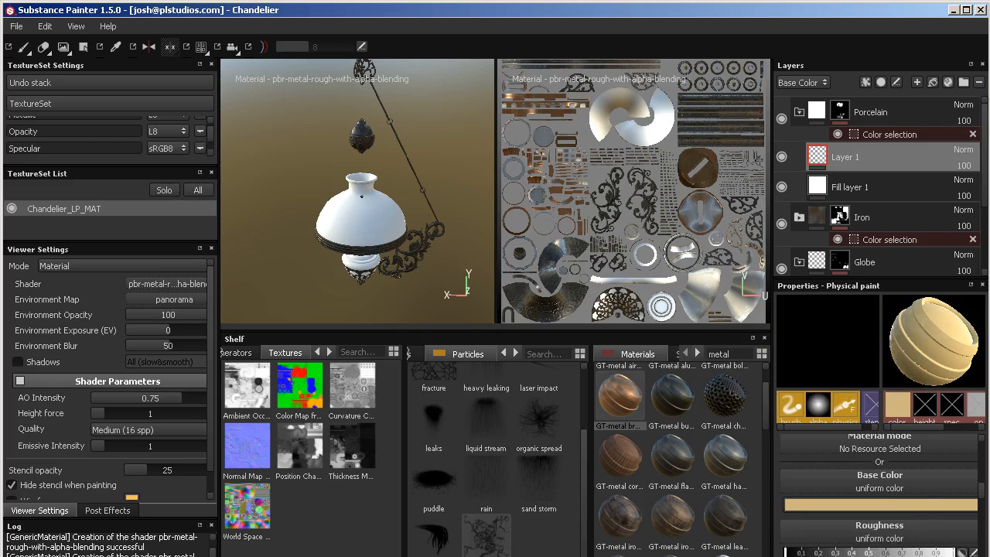
Release the vein particles on two opposite sides of the porcelain shade to cover it with golden branching lines.
left_click_drag(455, 181, 461, 181, "alt")
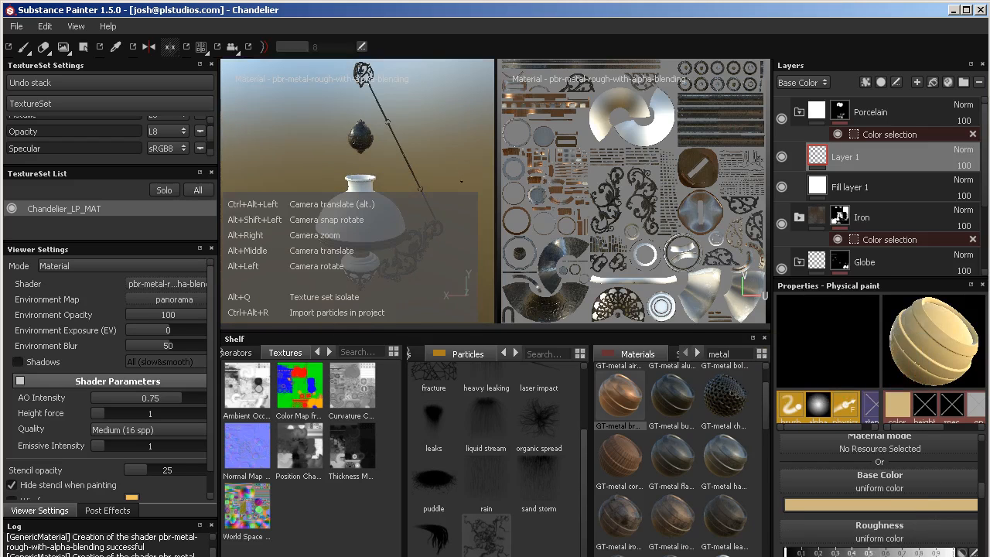
scroll(453, 160, "up", 5)
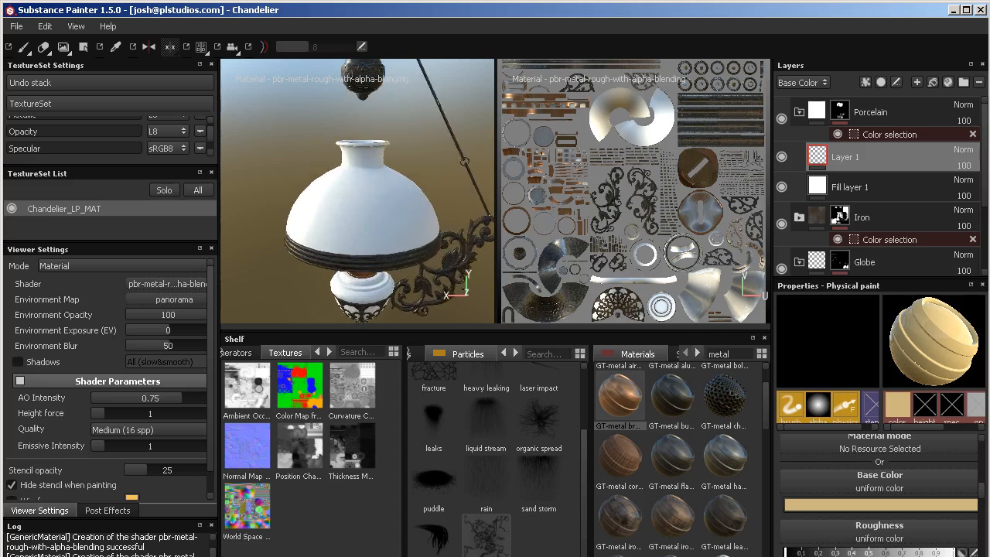
left_click(324, 223)
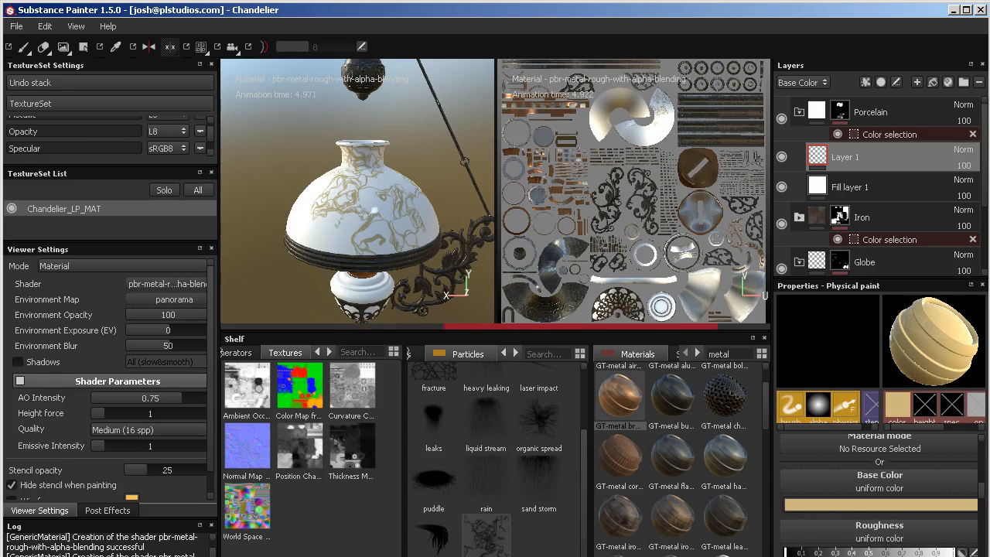
key("alt")
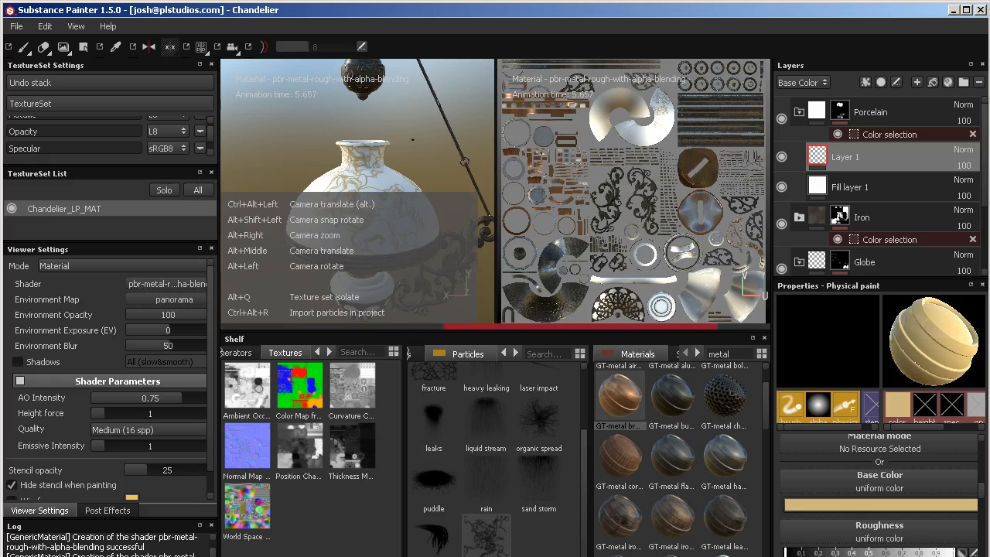
left_click_drag(429, 144, 345, 189, "alt")
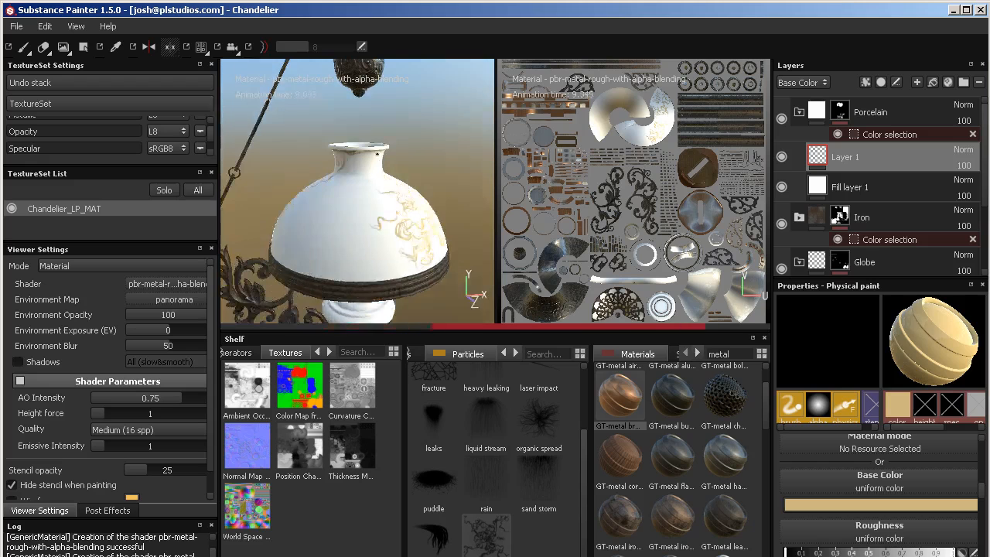
left_click(345, 190)
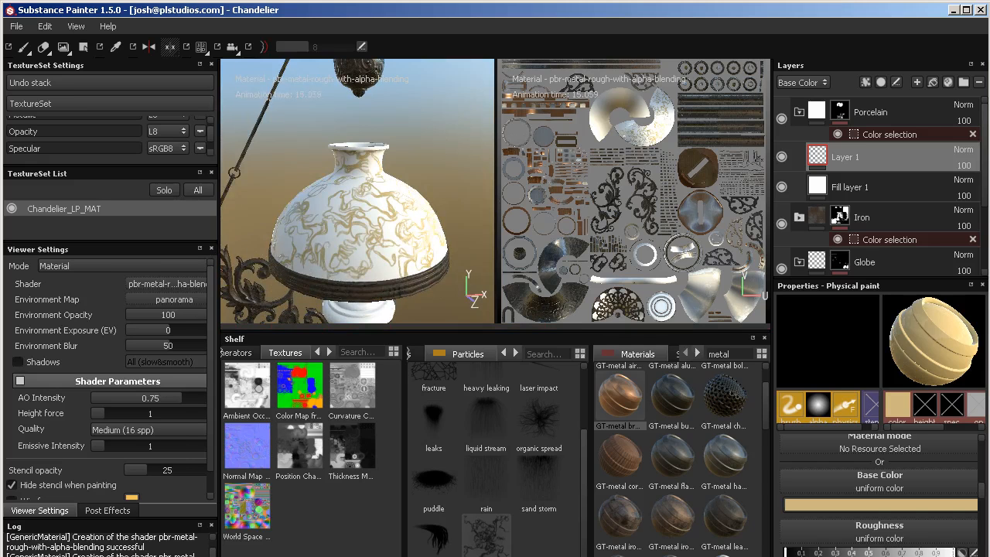
Examine the golden vein pattern on the outside and inside of the porcelain shade.
left_click_drag(419, 152, 377, 183, "alt")
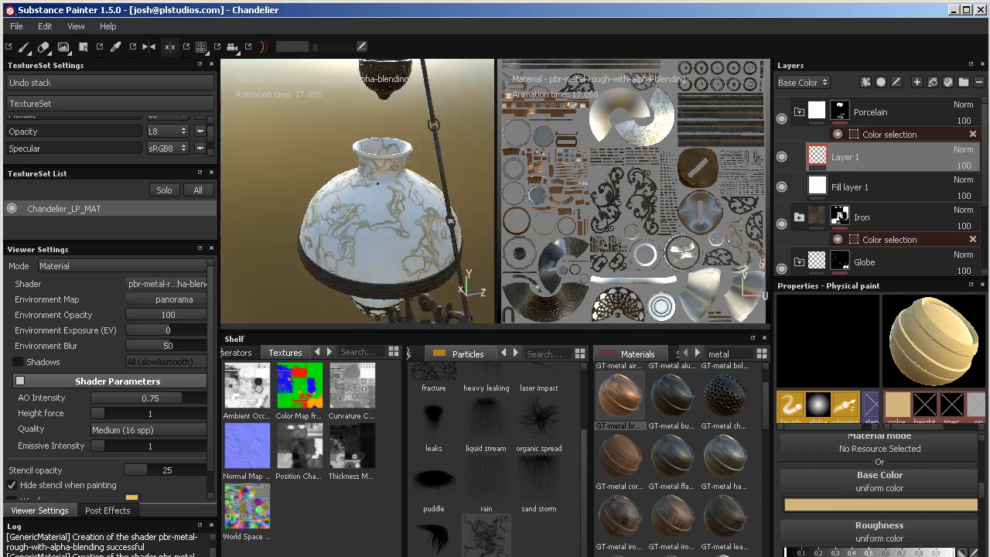
left_click_drag(462, 141, 431, 246, "alt")
left_click_drag(424, 158, 441, 101, "alt")
left_click_drag(422, 139, 410, 172, "alt")
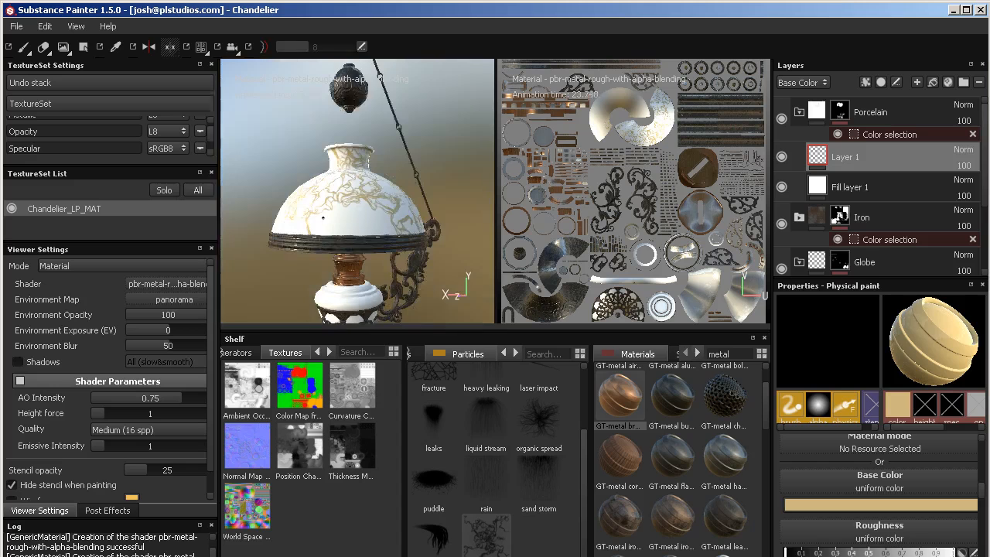
left_click_drag(488, 164, 365, 212, "alt")
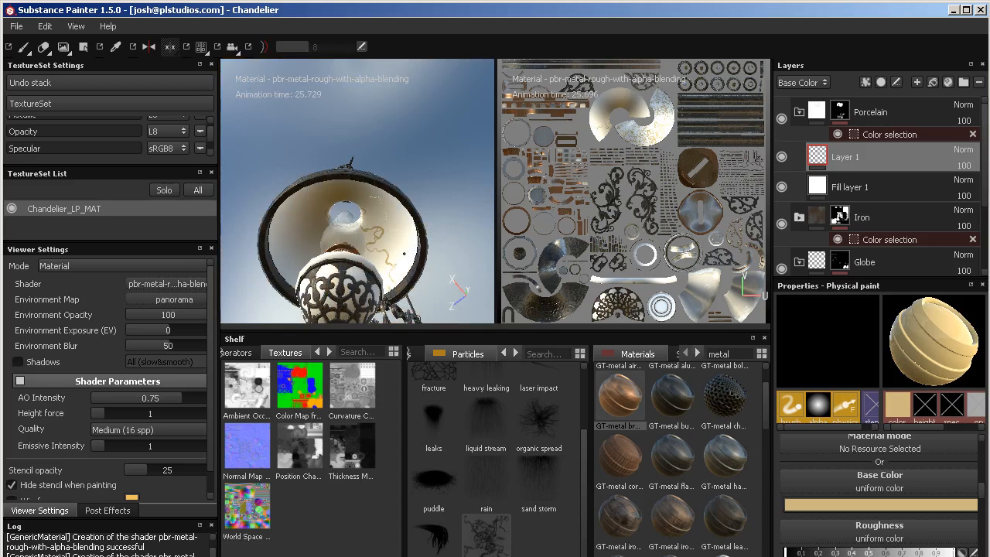
left_click_drag(418, 150, 502, 166, "alt")
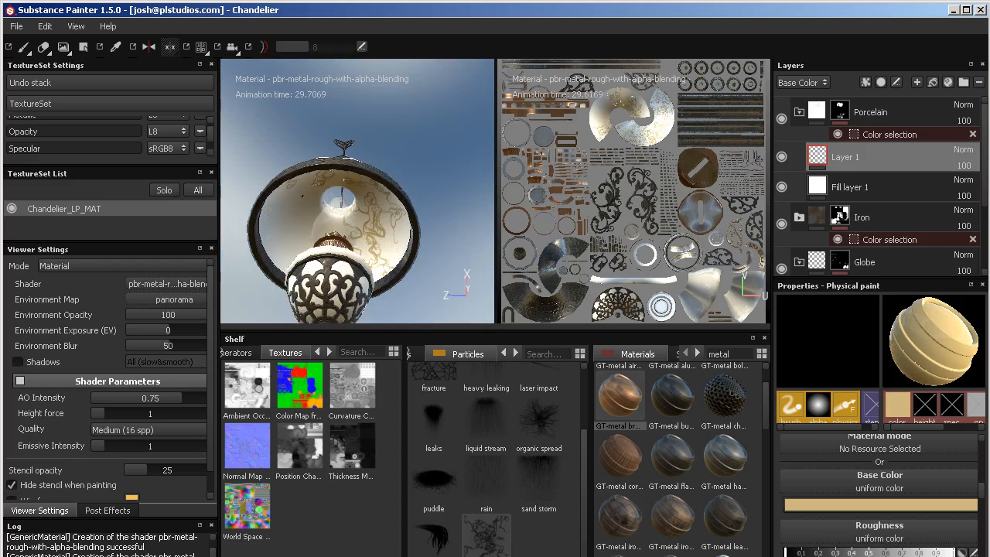
left_click_drag(303, 238, 440, 217, "alt")
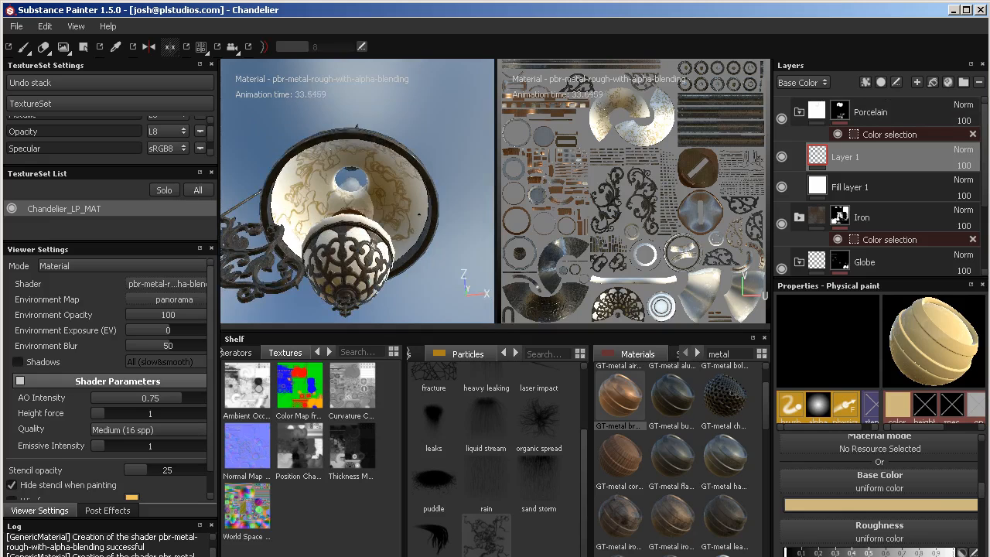
Examine the textured chandelier from all sides, both from below and as a whole.
left_click_drag(463, 146, 421, 279, "alt")
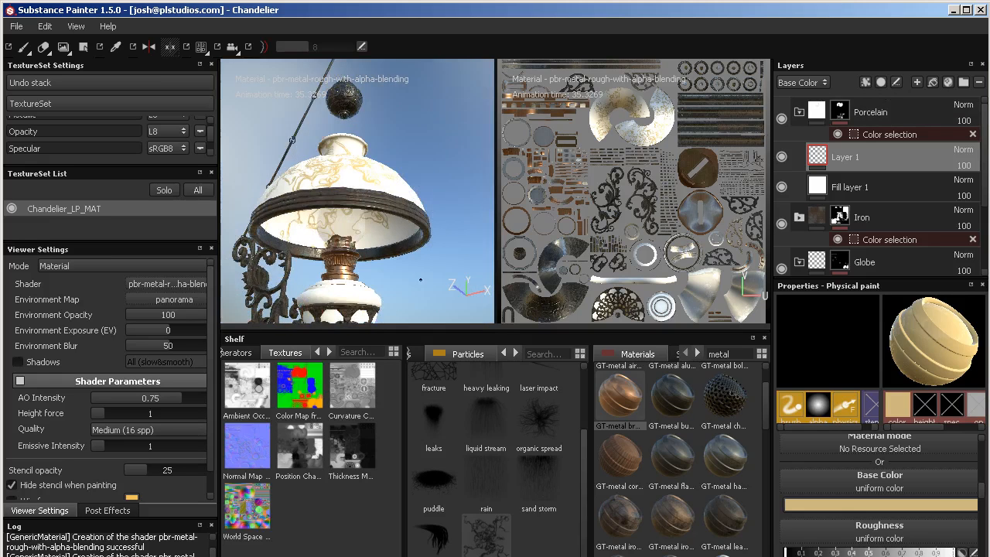
key("alt")
right_click_drag(386, 276, 390, 158, "alt")
middle_click_drag(379, 248, 425, 155, "alt")
left_click_drag(425, 154, 435, 208, "alt")
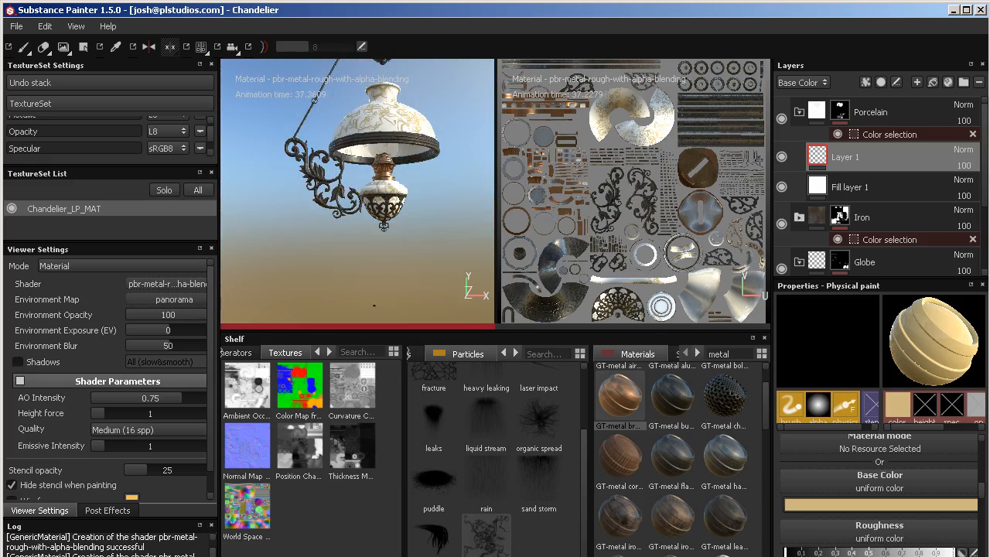
left_click_drag(372, 266, 435, 225, "alt")
right_click_drag(434, 226, 338, 245, "alt")
left_click_drag(338, 246, 455, 250, "alt")
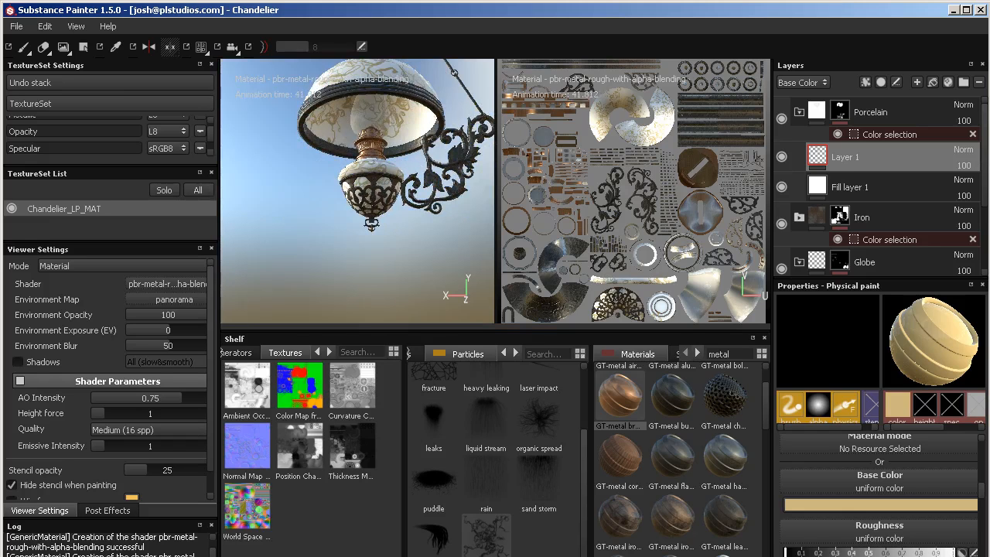
left_click_drag(309, 225, 398, 208, "alt")
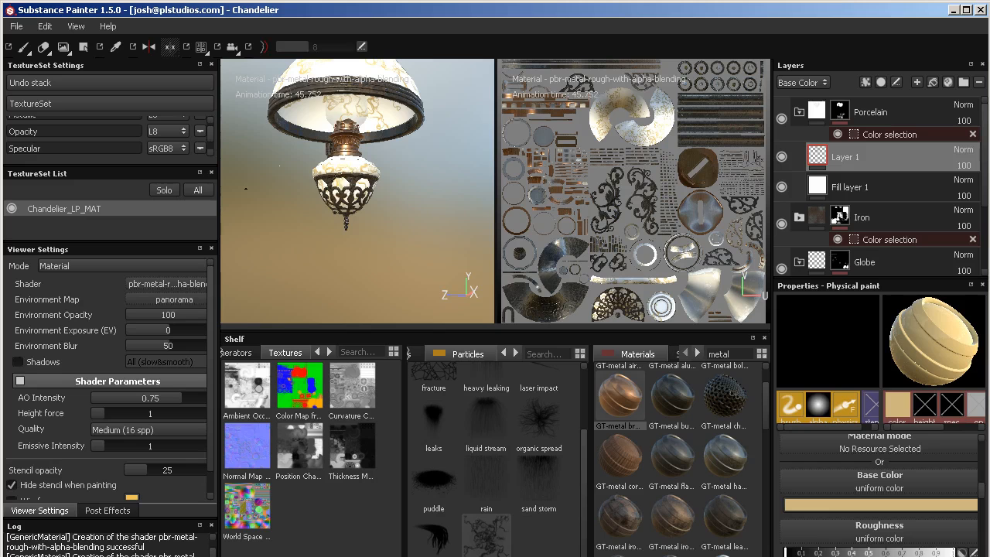
left_click_drag(334, 251, 487, 259, "alt")
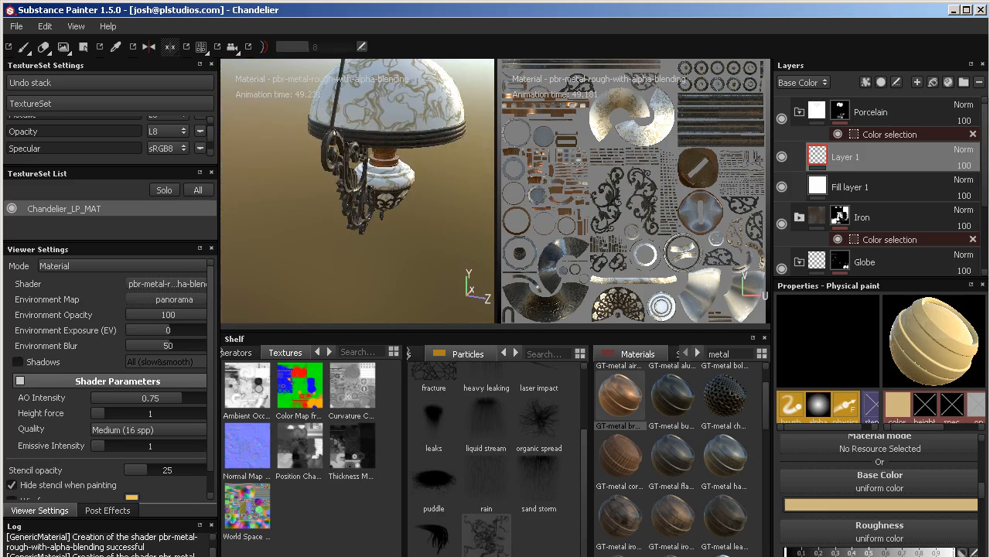
key("alt")
left_click_drag(451, 170, 239, 179, "alt")
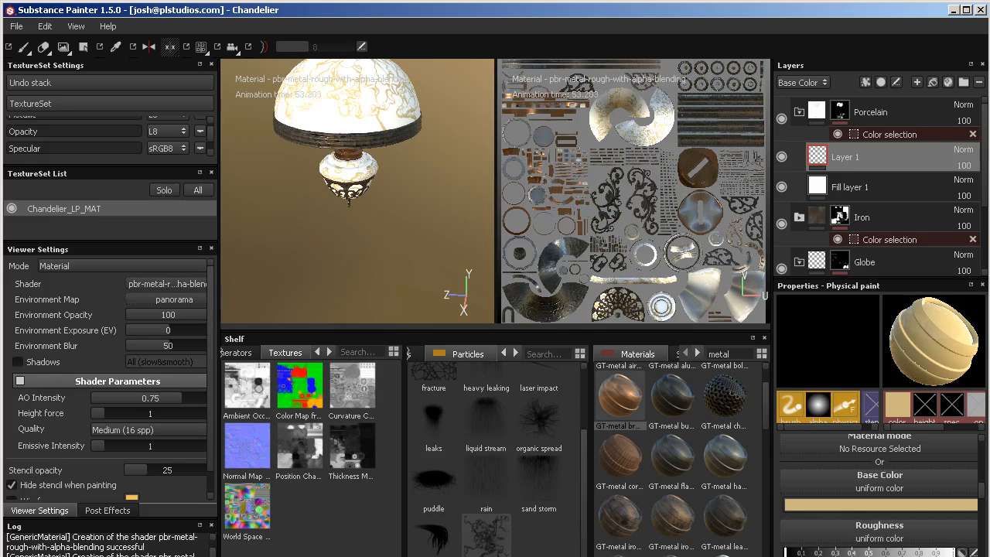
left_click_drag(399, 242, 466, 163, "alt")
middle_click_drag(465, 162, 440, 240, "alt")
right_click_drag(466, 202, 454, 139, "alt")
middle_click_drag(447, 173, 453, 254, "alt")
right_click_drag(453, 253, 431, 170, "alt")
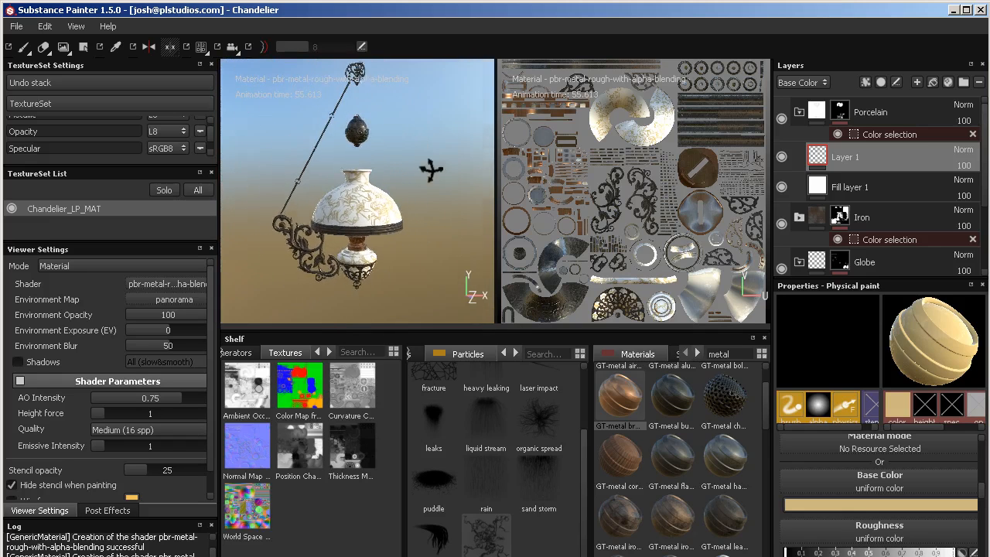
left_click_drag(430, 170, 419, 175, "alt")
middle_click_drag(420, 175, 417, 183, "alt")
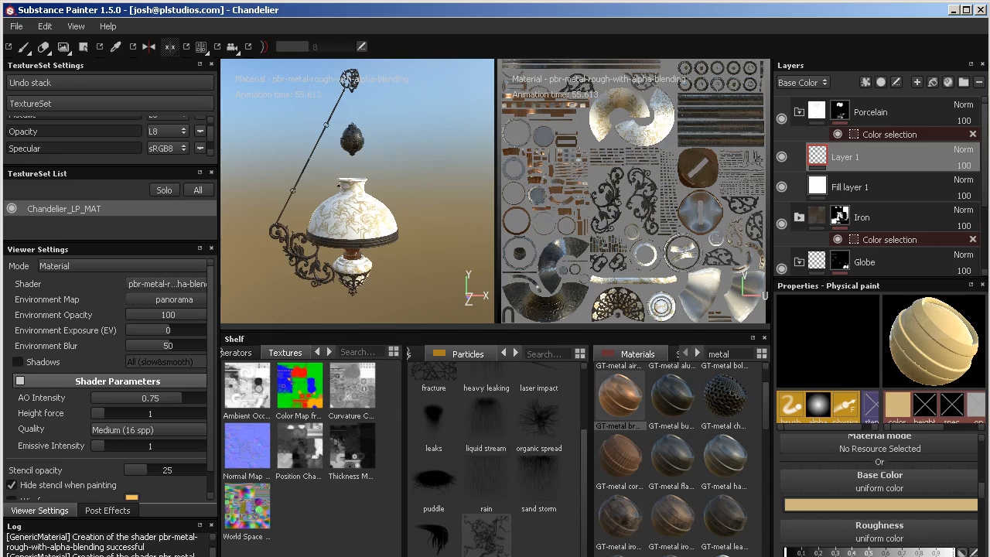
Open the texture export with the Unity 5 (Standard Metallic) configuration and list the files planned for Chandelier_LP_MAT.
left_click(16, 28)
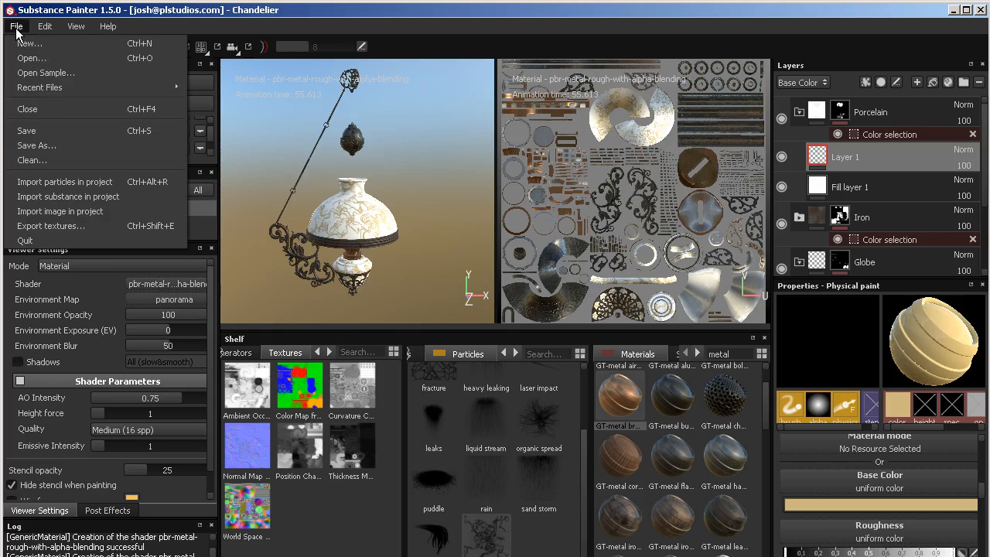
left_click(79, 224)
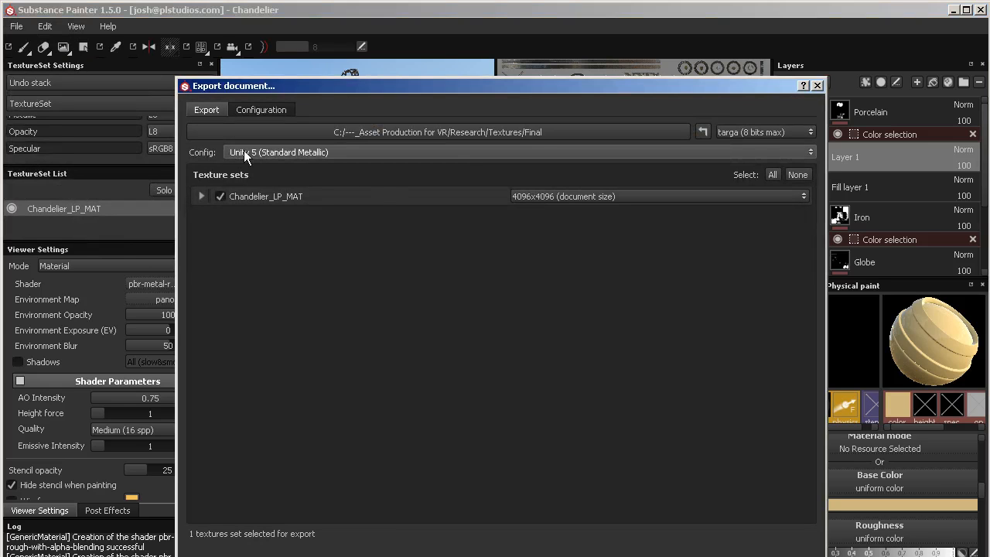
left_click(742, 153)
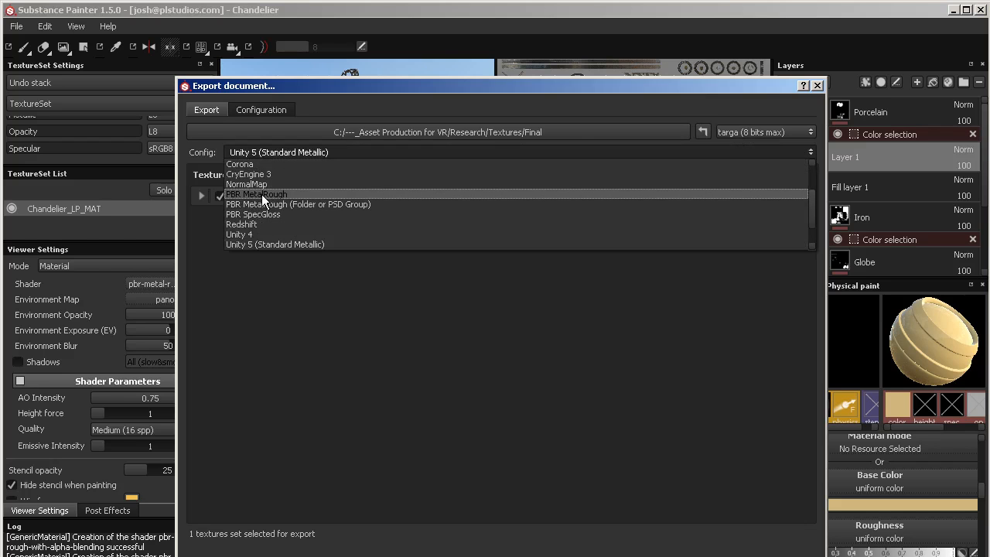
scroll(278, 243, "down", 1)
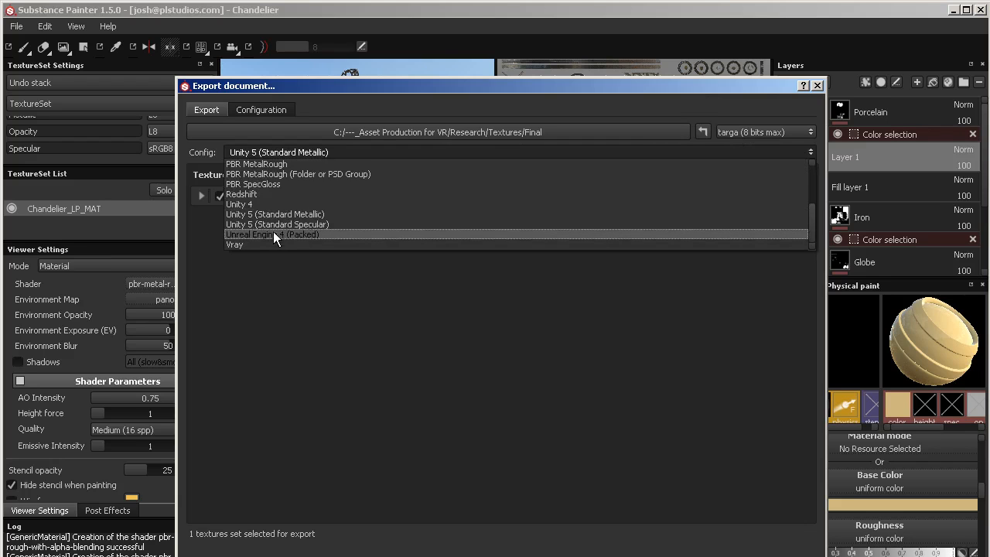
left_click(282, 215)
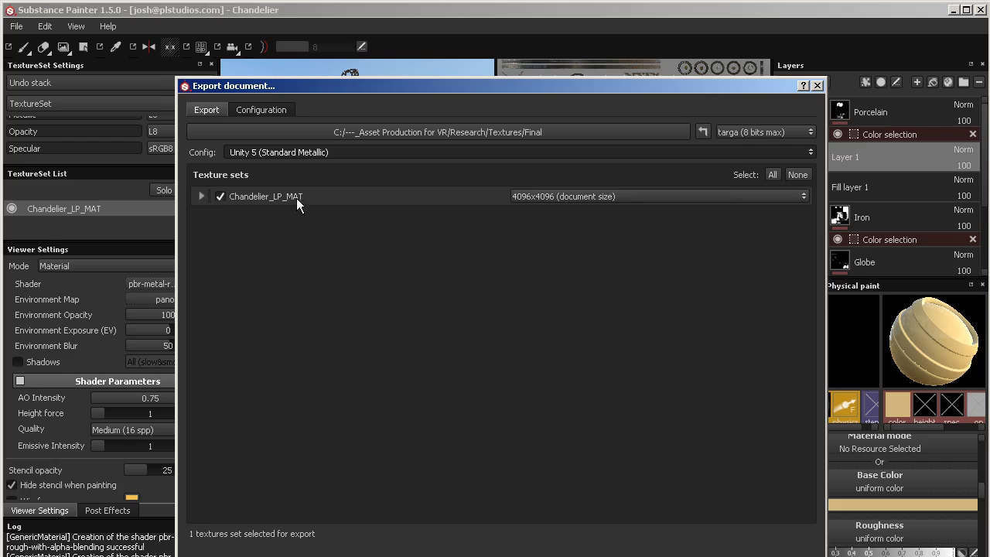
left_click(200, 195)
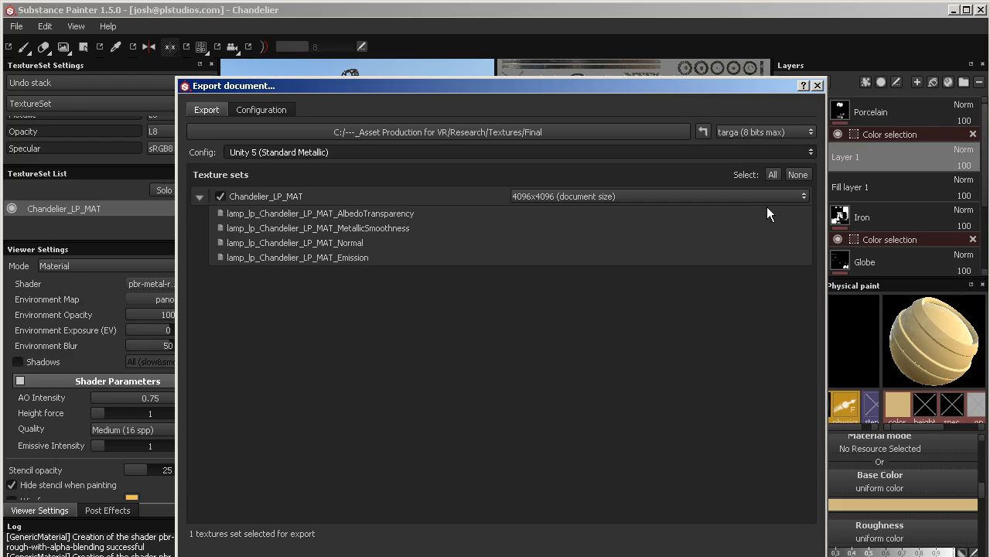
Duplicate the Unity 5 (Standard Metallic) export preset without its Emission output map, discarding the blank preset added first.
left_click(252, 109)
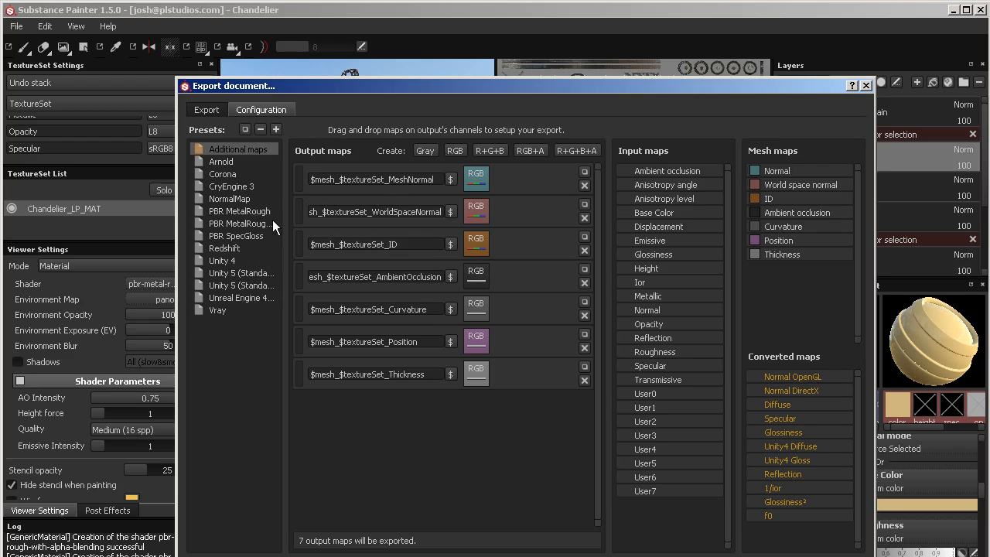
left_click(225, 273)
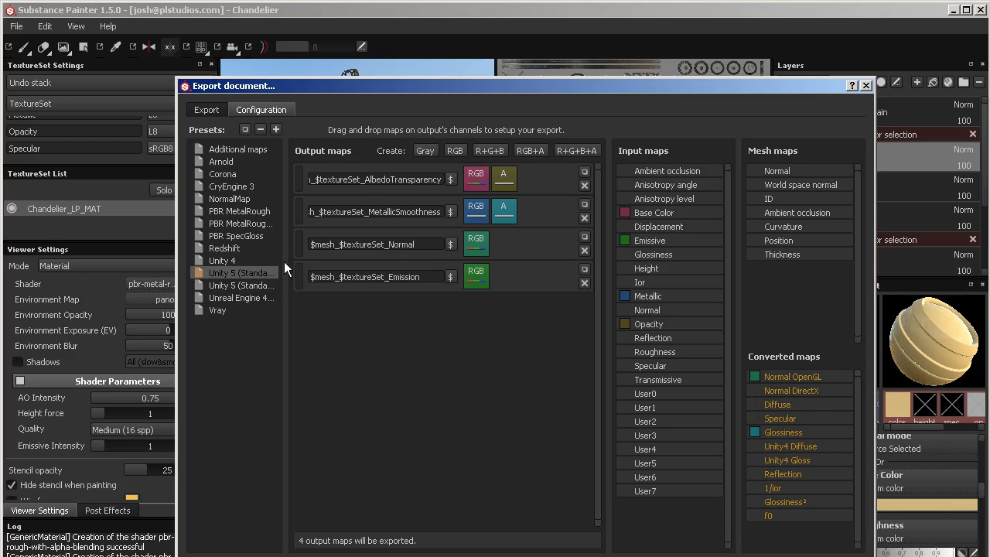
left_click_drag(177, 286, 106, 286)
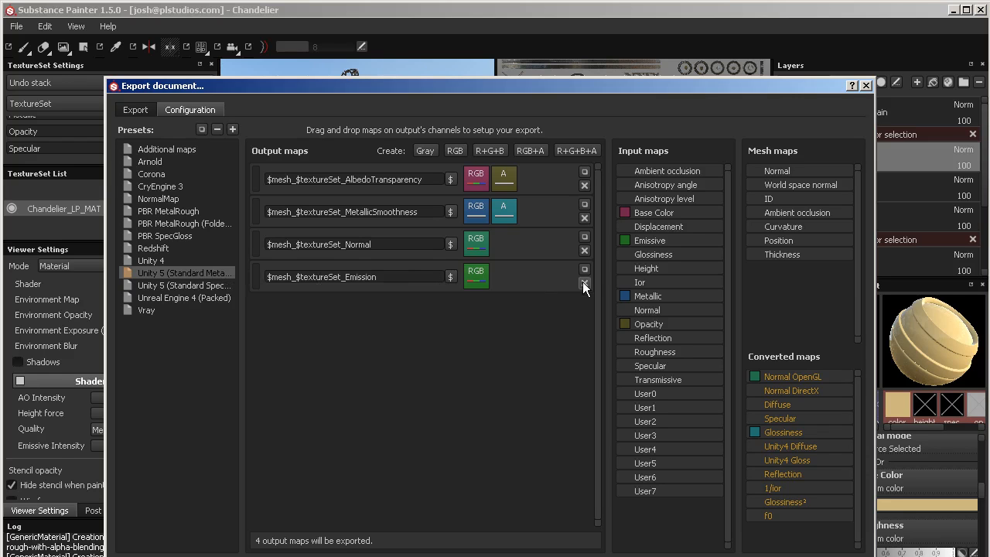
left_click(233, 129)
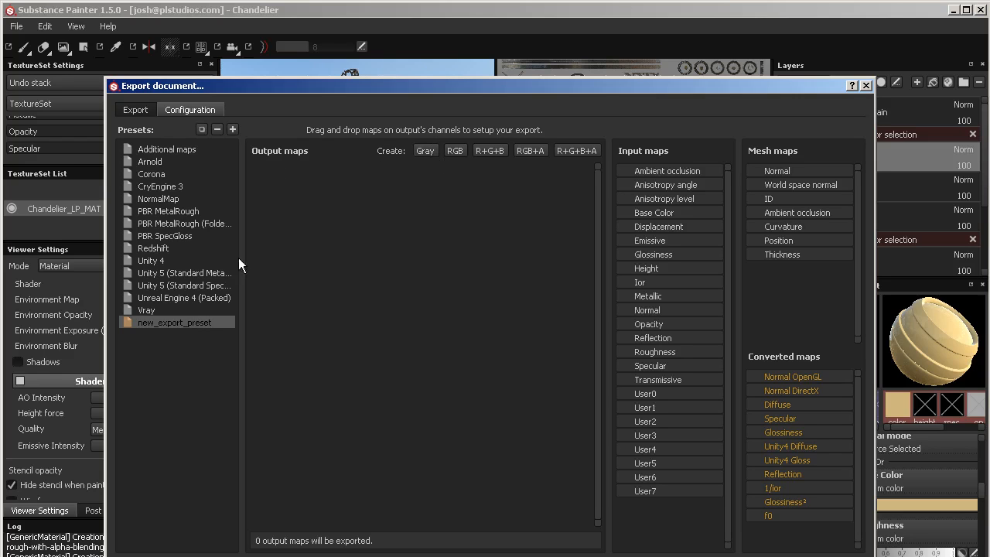
left_click(188, 273)
left_click(202, 129)
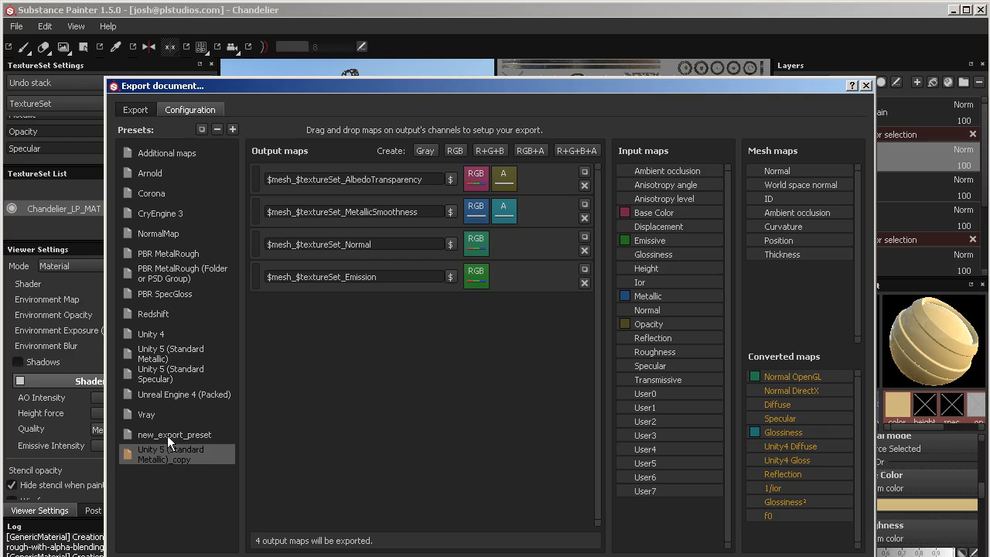
left_click(168, 435)
left_click(217, 130)
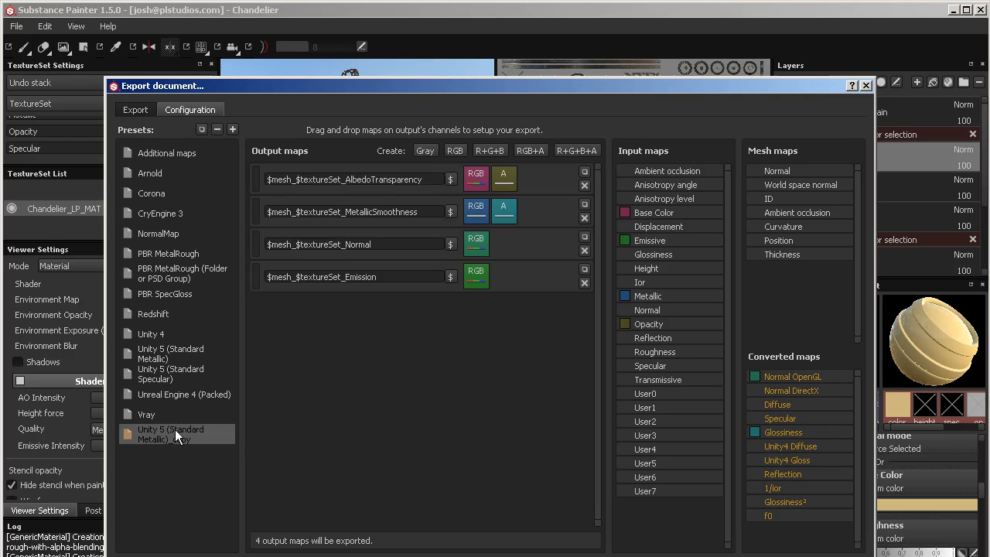
left_click(584, 282)
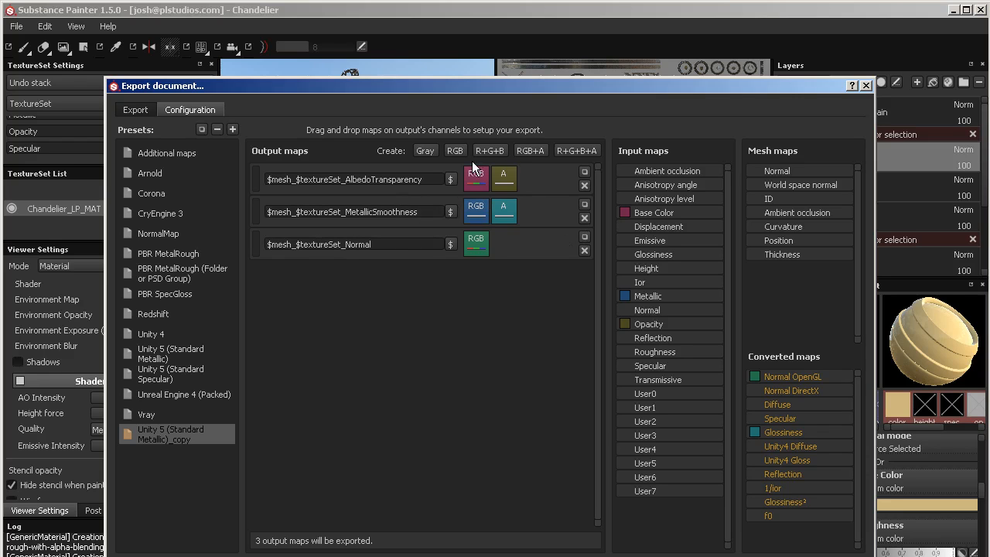
Try adding a grayscale output map fed by the Opacity channel to the copied preset, and delete that map again.
left_click(426, 150)
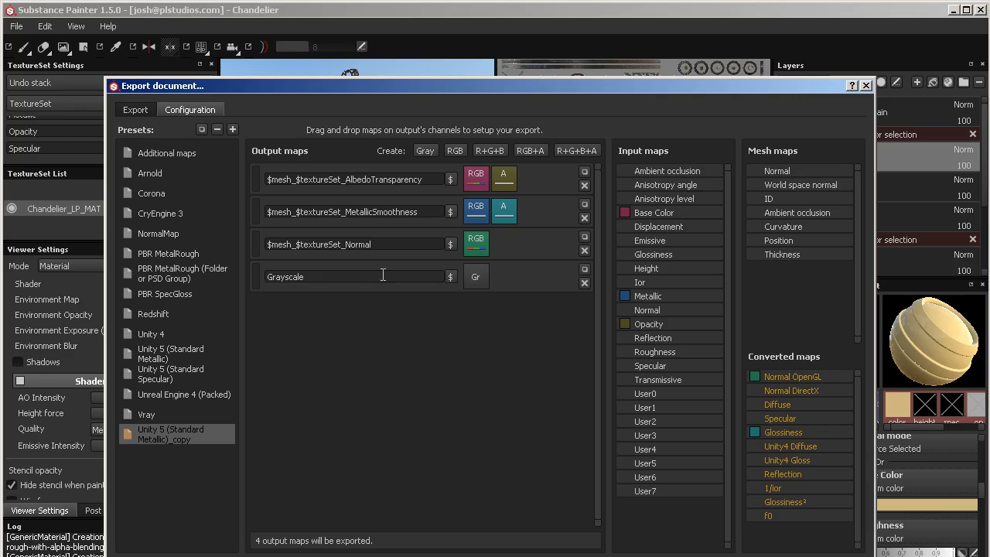
left_click(450, 276)
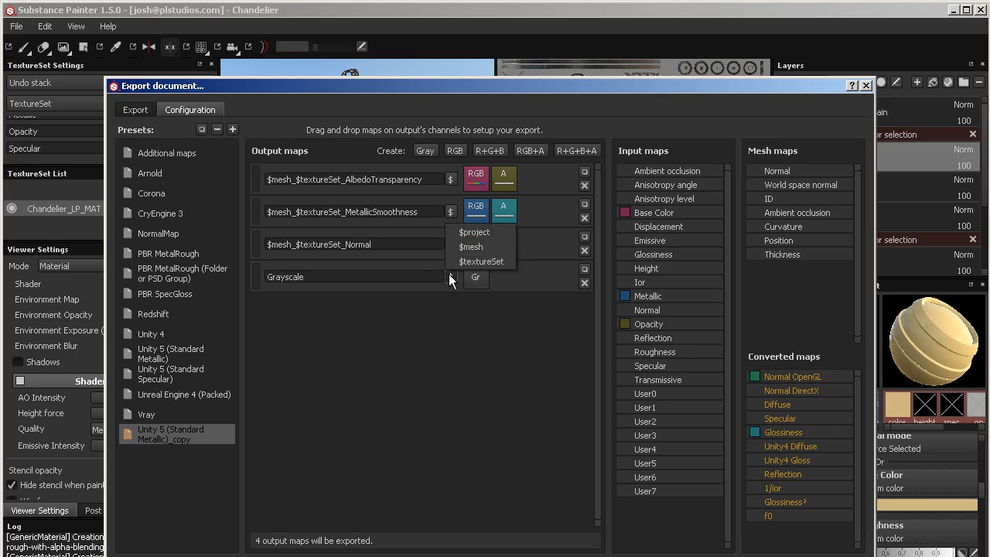
left_click(435, 281)
left_click(449, 276)
left_click(420, 292)
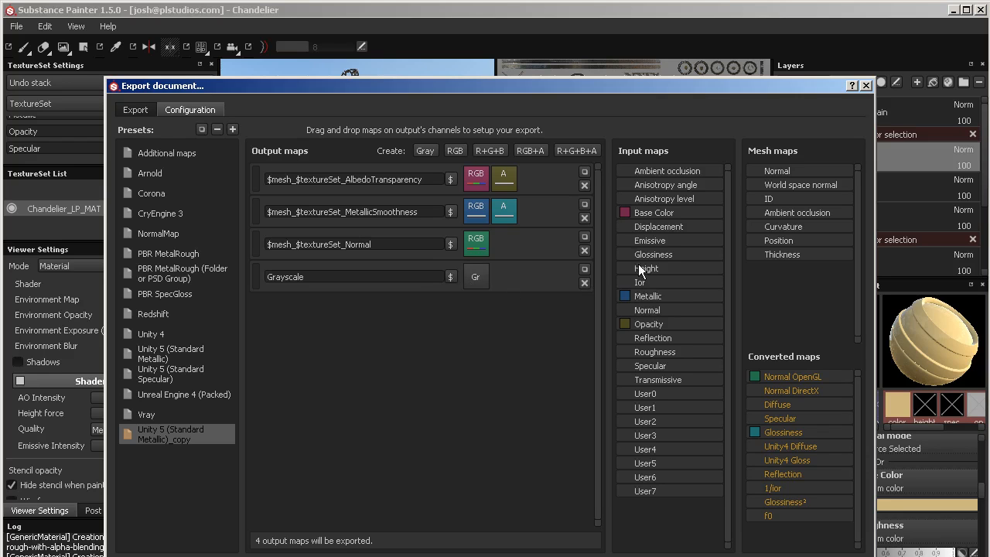
left_click_drag(638, 322, 511, 273)
left_click(584, 284)
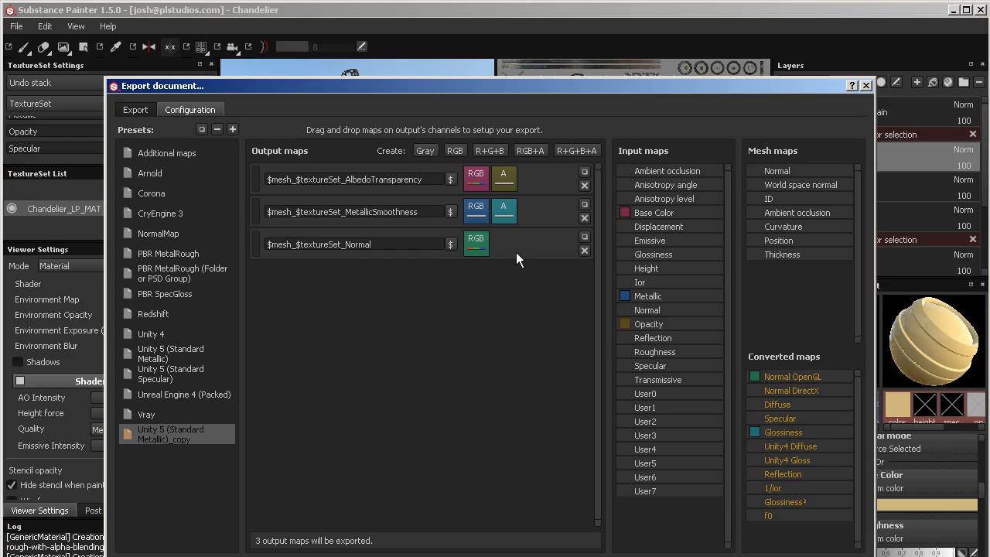
Set the export configuration to Unity 5 (Standard Metallic)_copy and the output folder to C:/---_Asset Production for VR/project_files/Textures.
left_click(136, 109)
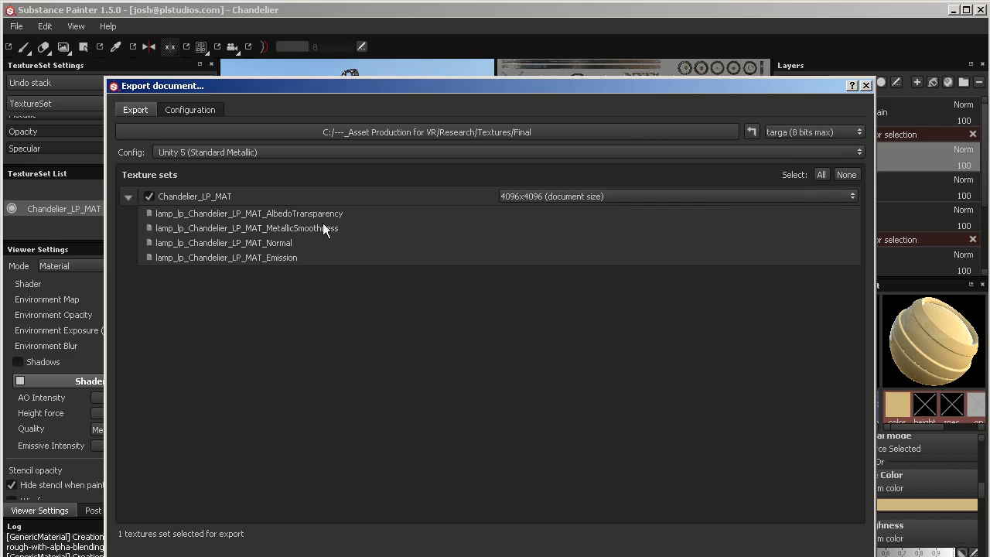
left_click(314, 154)
left_click(227, 244)
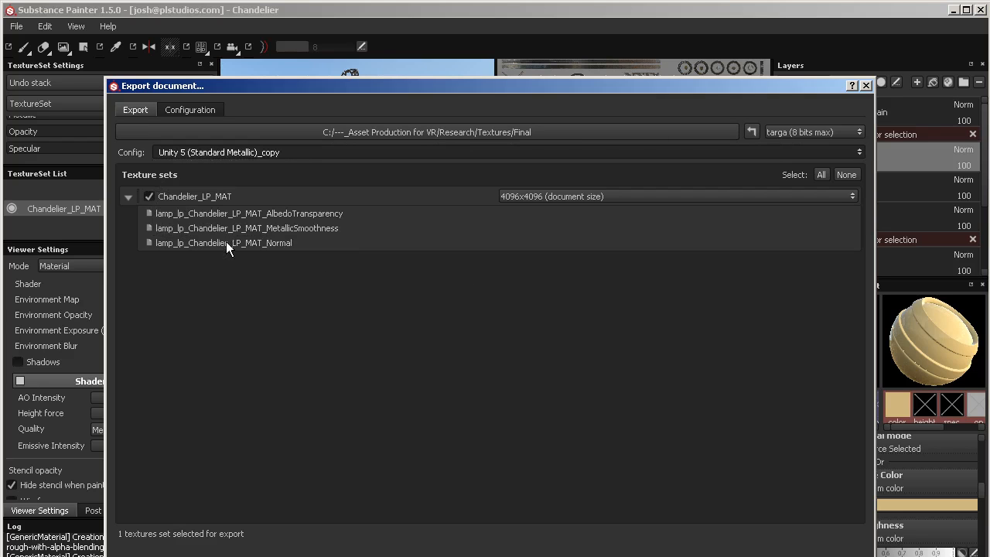
left_click(733, 130)
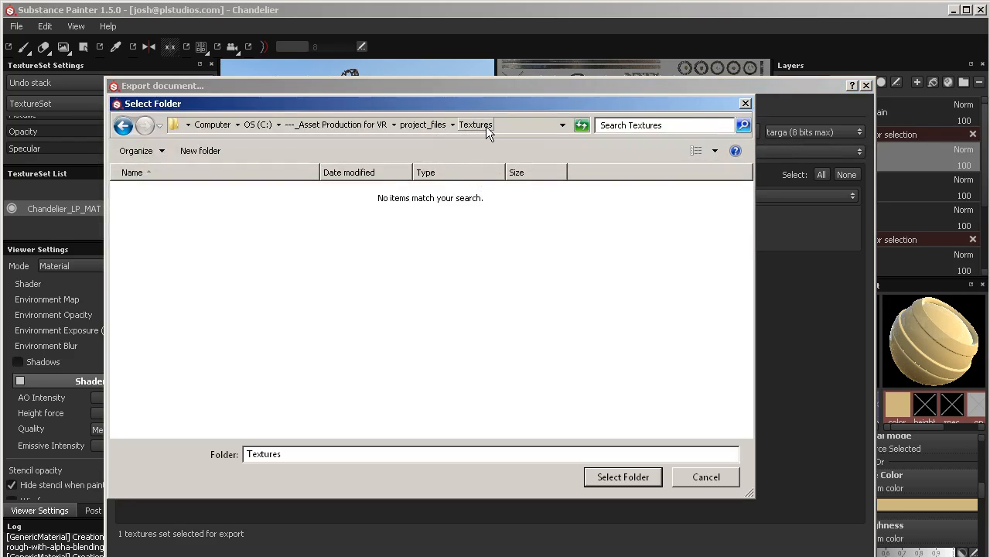
left_click(629, 481)
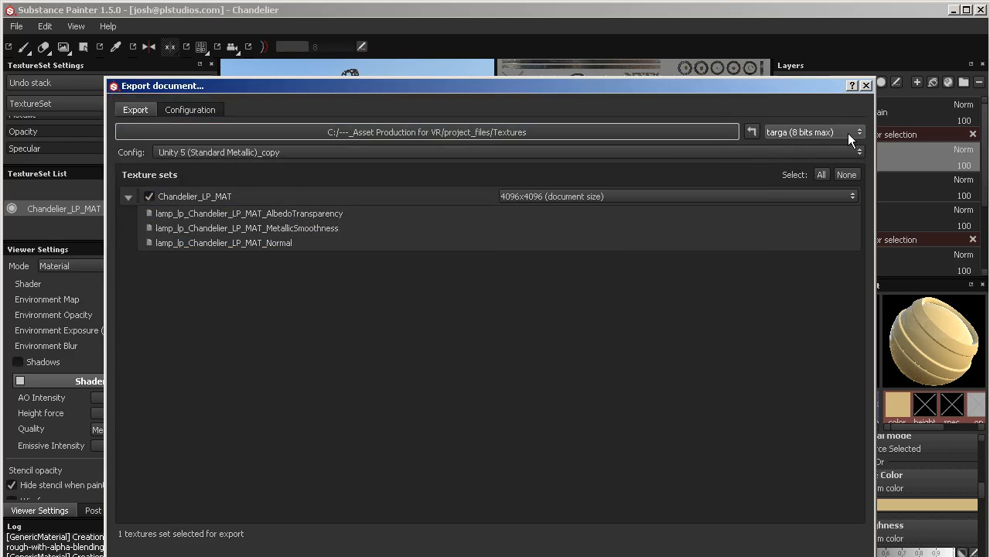
Export the Chandelier_LP_MAT texture set and return to the project.
left_click_drag(574, 89, 566, 52)
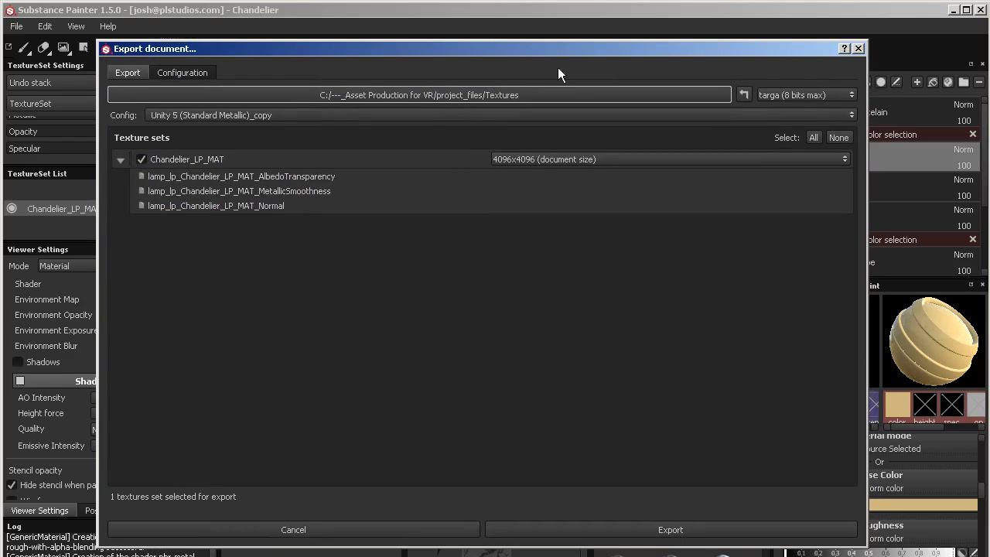
left_click(635, 536)
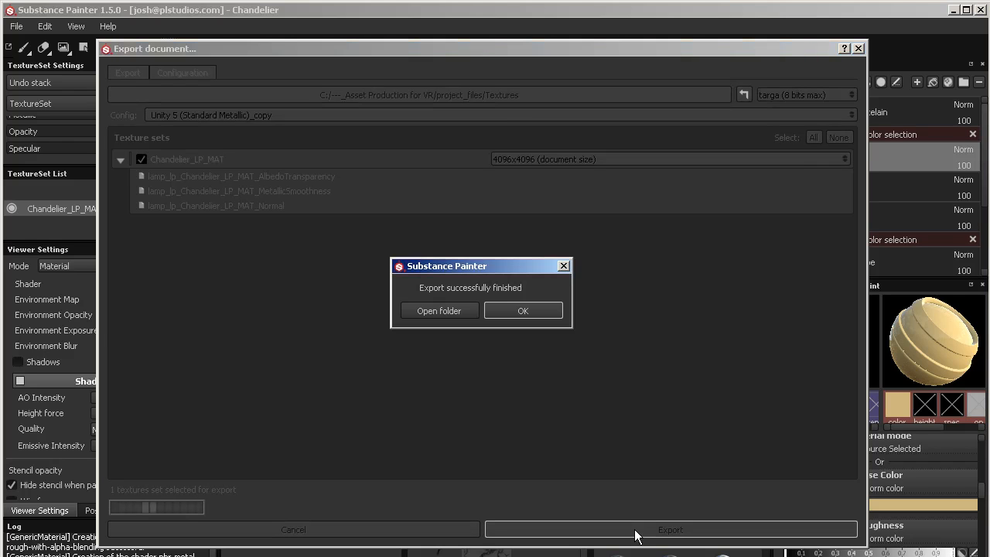
left_click(500, 311)
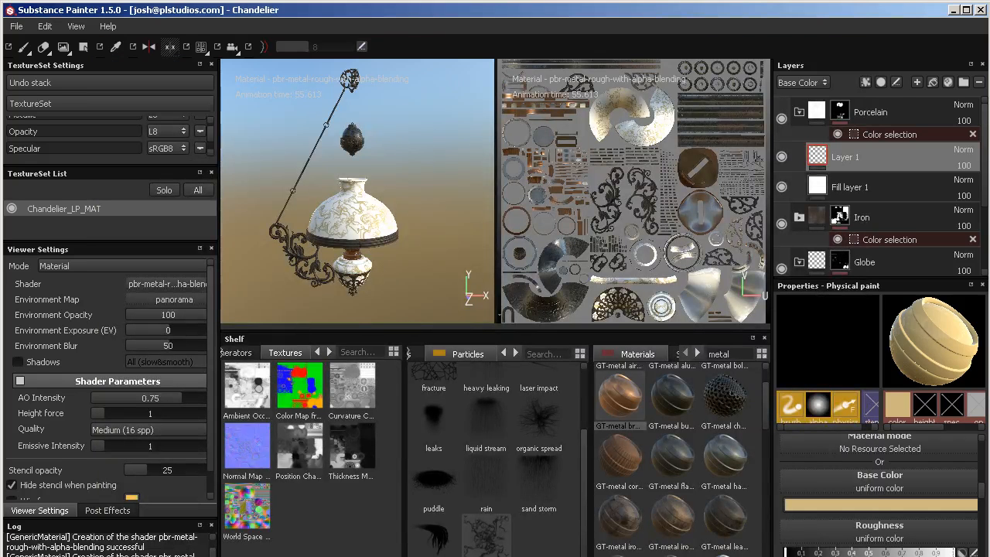